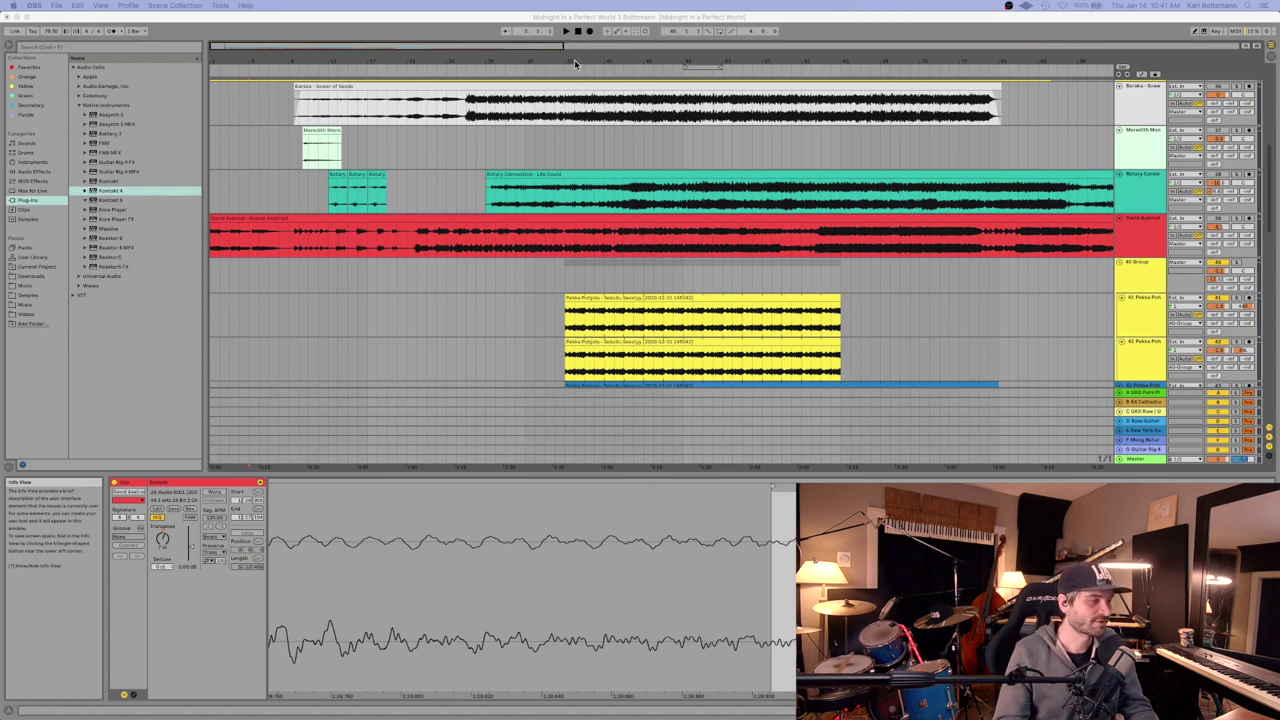
Solo the 40 Group and audition its Pekka Pohjola clips from where they begin.
{"action": "left_click", "coordinate": [574, 60]}
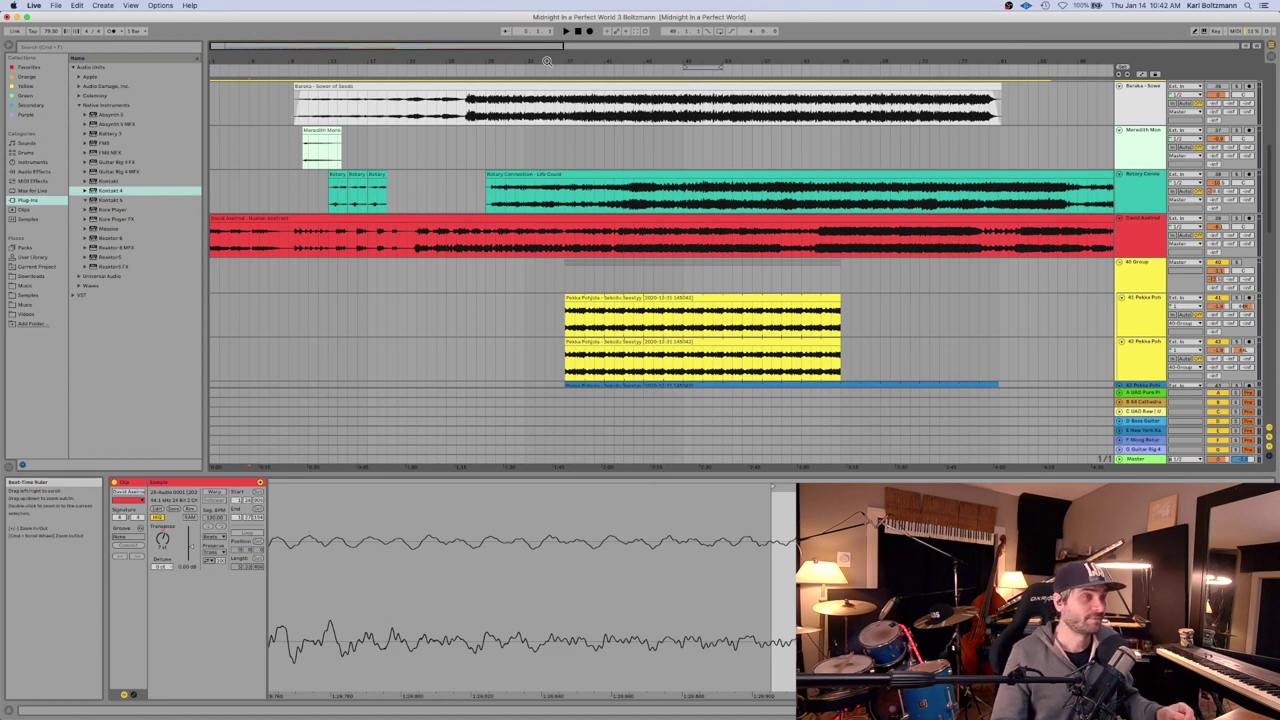
{"action": "scroll", "coordinate": [532, 237], "scroll_direction": "down", "scroll_amount": 3}
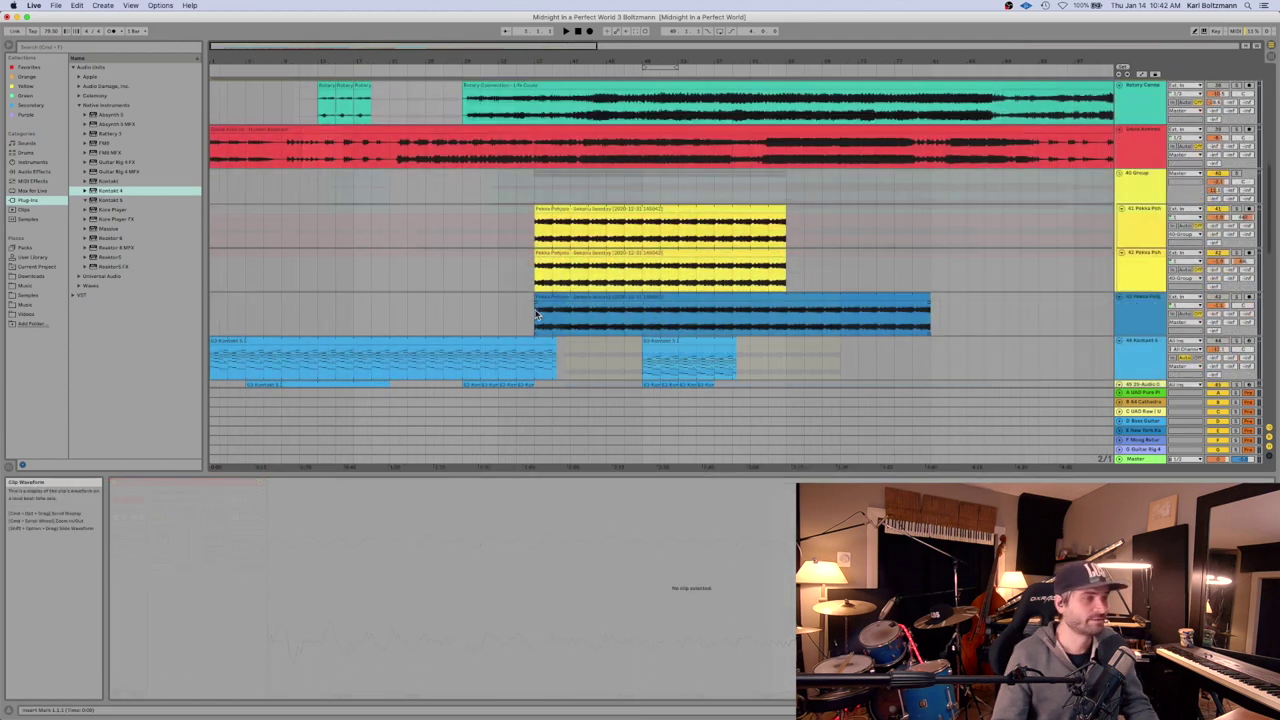
{"action": "left_click", "coordinate": [535, 236]}
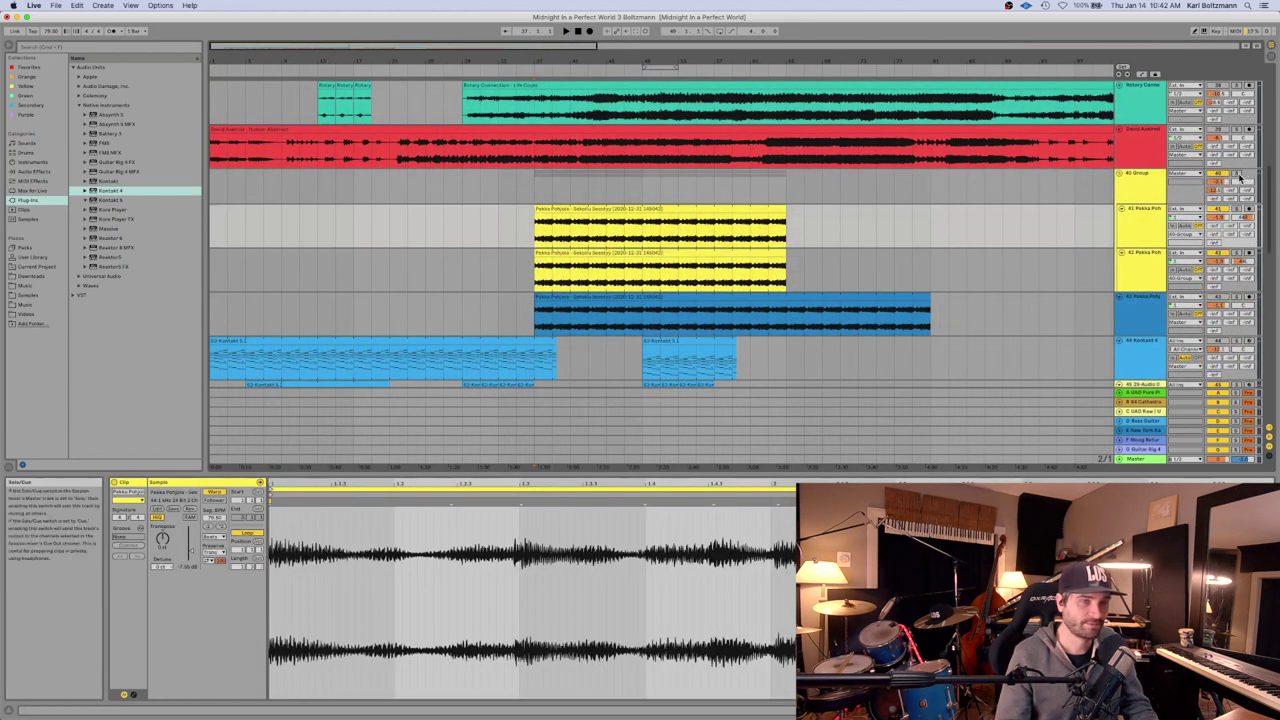
{"action": "key", "text": "space"}
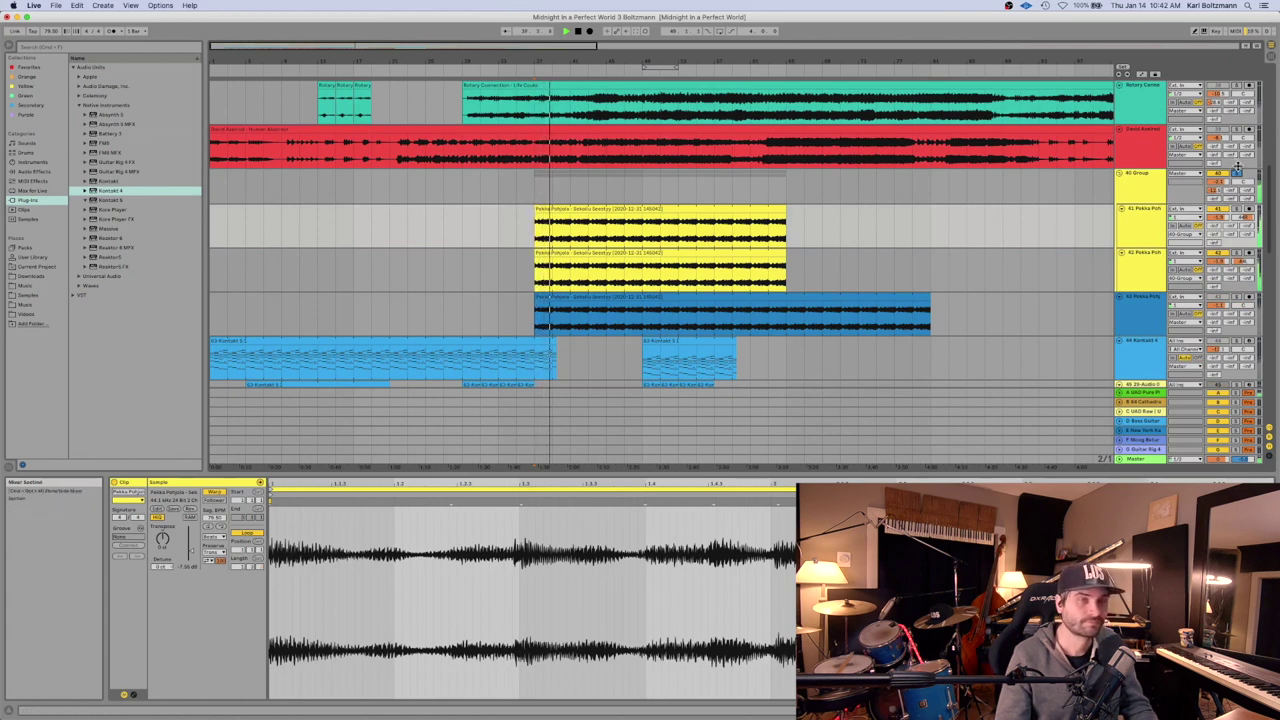
{"action": "key", "text": "space"}
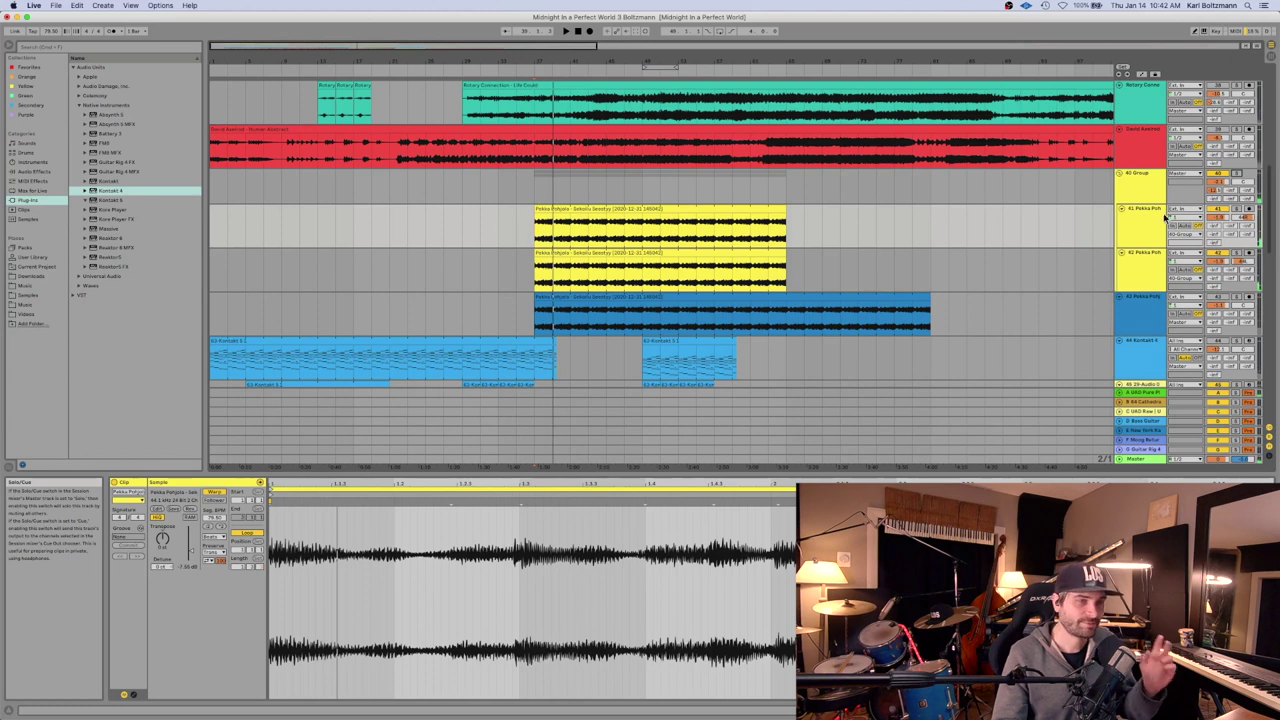
Locate the Sampler device among the built-in instruments in the browser.
{"action": "scroll", "coordinate": [651, 177], "scroll_direction": "down", "scroll_amount": 1}
{"action": "mouse_move", "coordinate": [217, 58]}
{"action": "left_mouse_down"}
{"action": "mouse_move", "coordinate": [217, 110]}
{"action": "mouse_move", "coordinate": [217, 58]}
{"action": "left_mouse_up"}
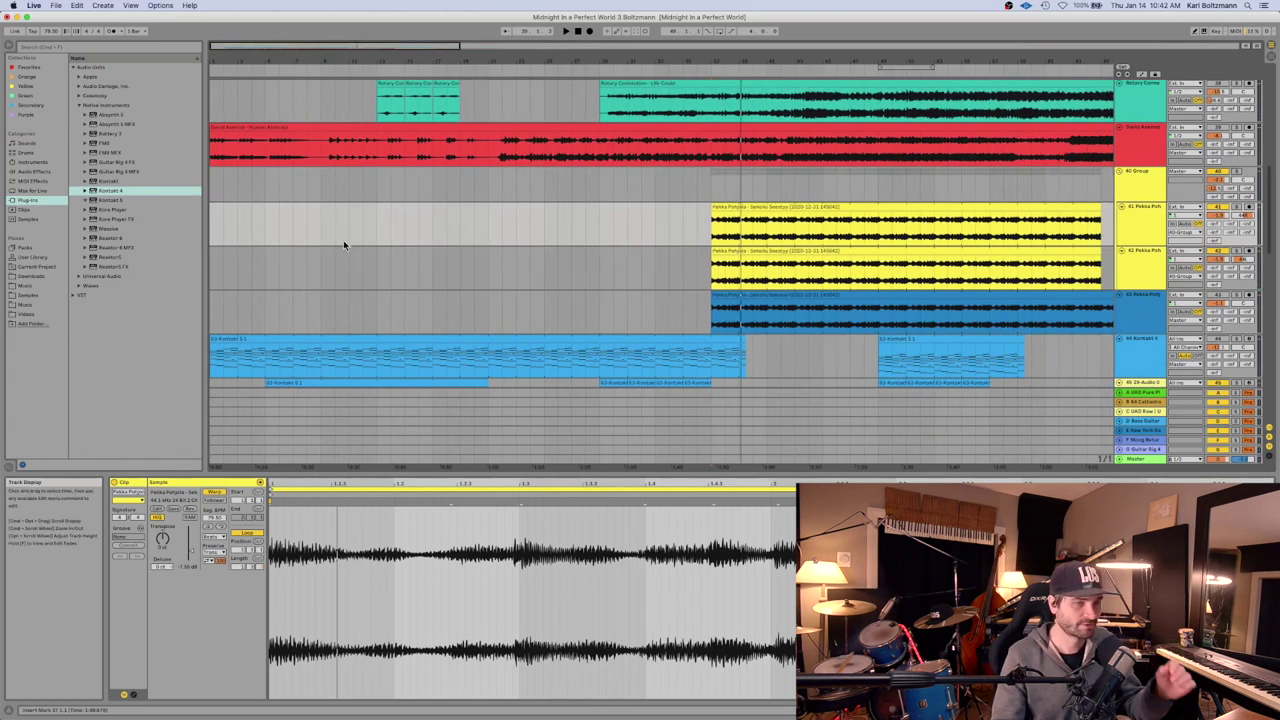
{"action": "scroll", "coordinate": [344, 242], "scroll_direction": "down", "scroll_amount": 2}
{"action": "left_click_drag", "start_coordinate": [304, 66], "coordinate": [284, 58]}
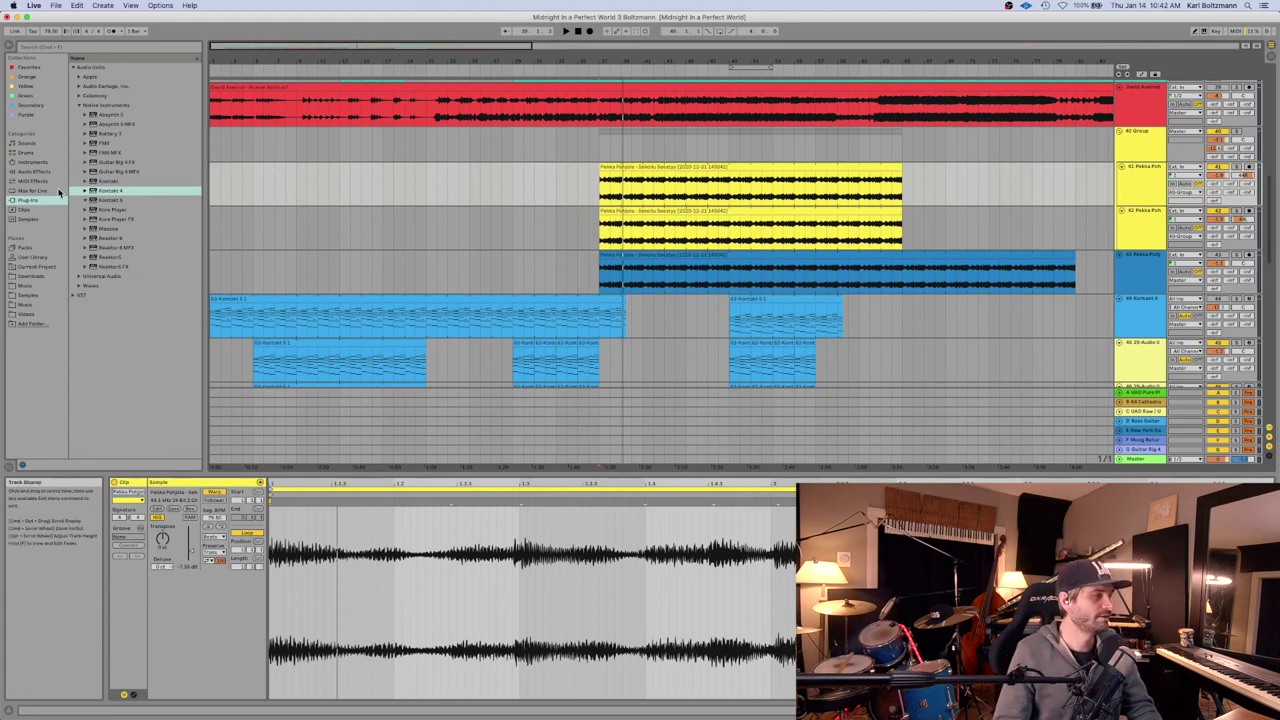
{"action": "left_click", "coordinate": [33, 162]}
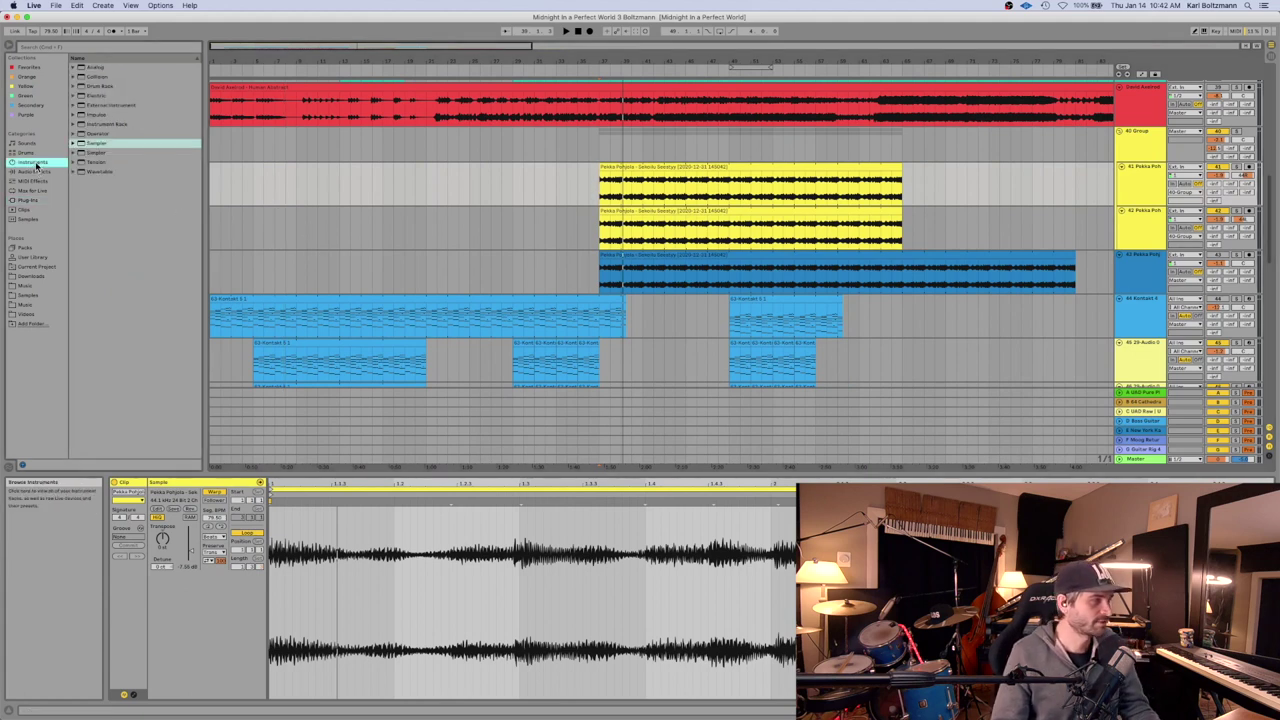
{"action": "double_click", "coordinate": [105, 146]}
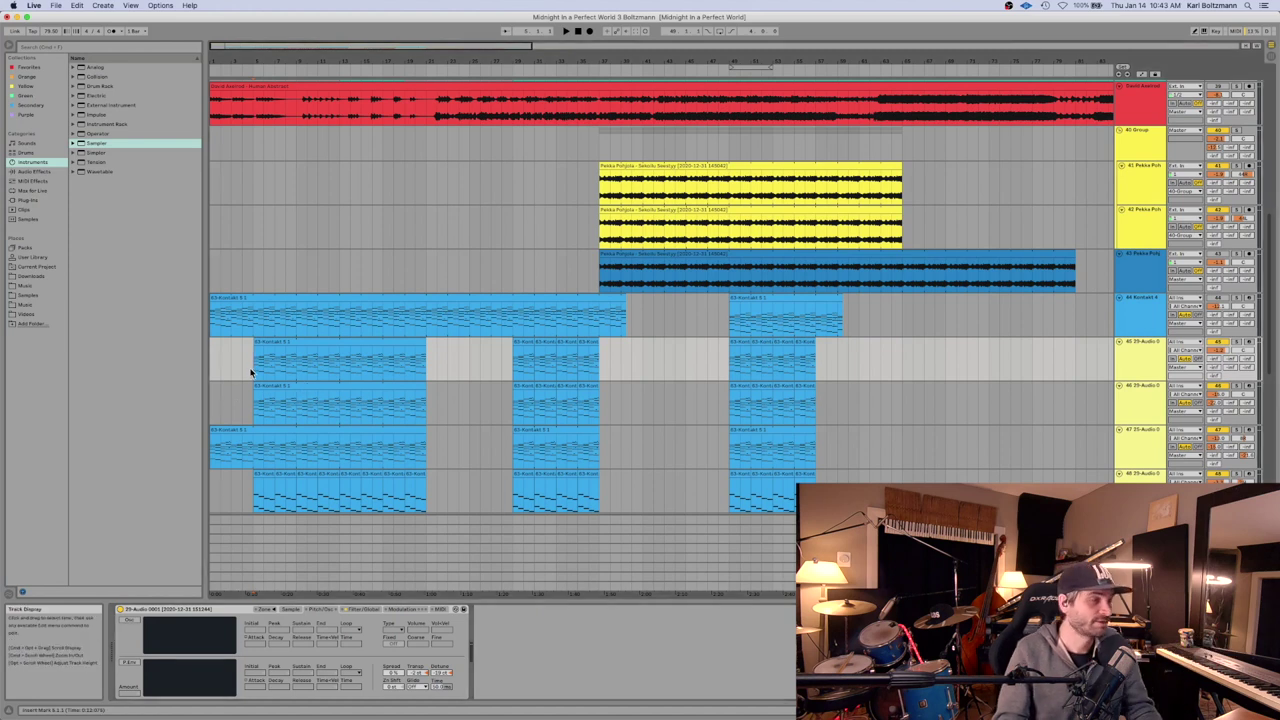
Display the Sampler device on track 47 and look over its full sample waveform.
{"action": "scroll", "coordinate": [858, 383], "scroll_direction": "down", "scroll_amount": 1}
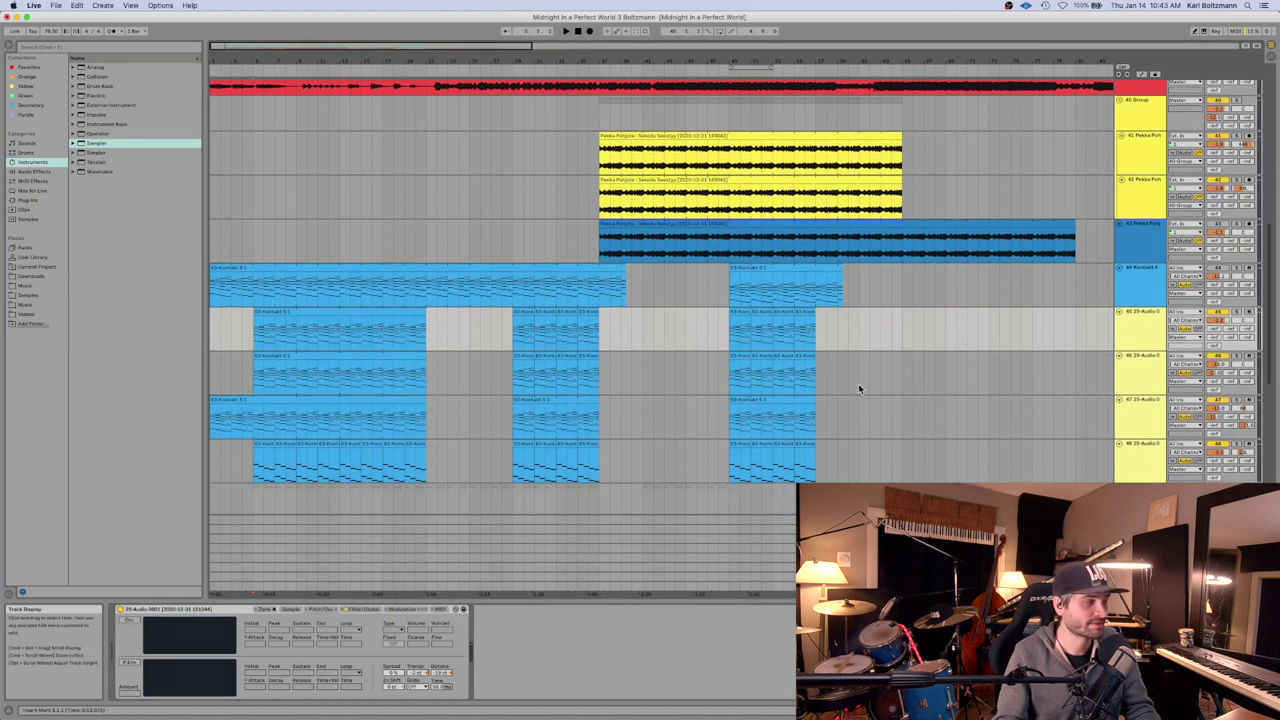
{"action": "left_click", "coordinate": [257, 420]}
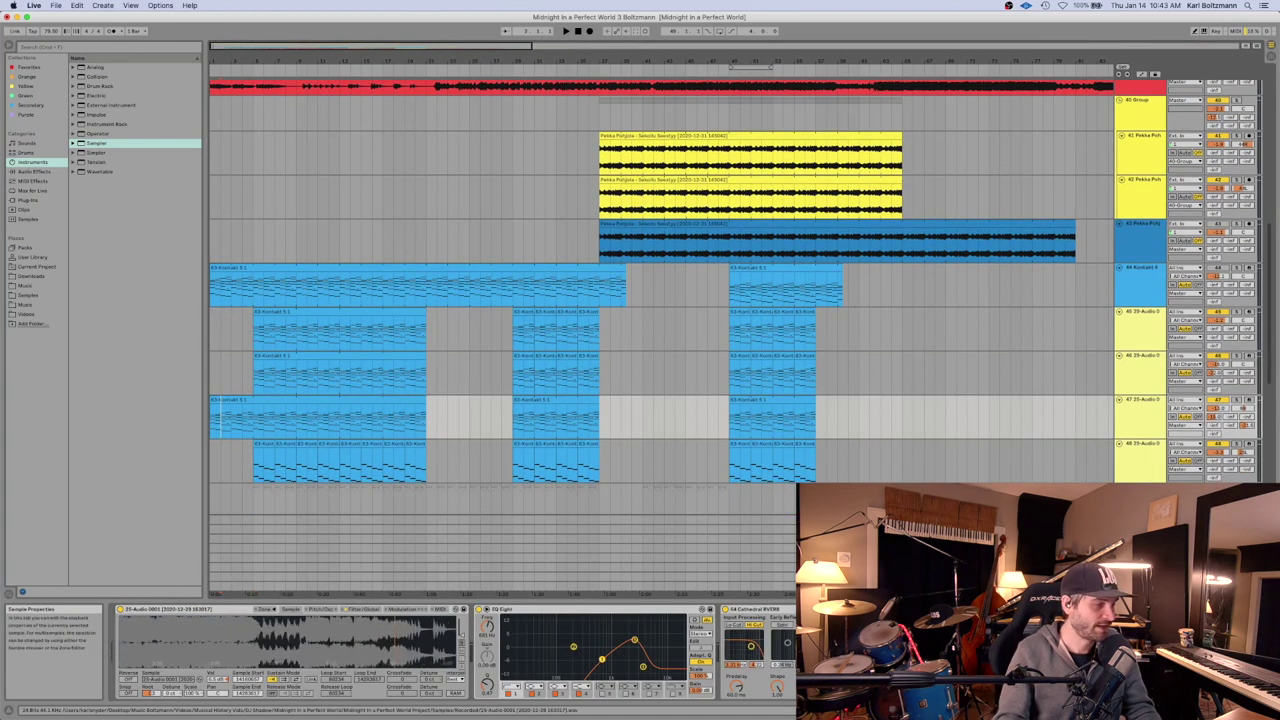
{"action": "scroll", "coordinate": [290, 645], "scroll_direction": "right", "scroll_amount": 2}
Solo the red David Axelrod track and audition the isolated hit just before bar 103.
{"action": "scroll", "coordinate": [497, 197], "scroll_direction": "up", "scroll_amount": 4}
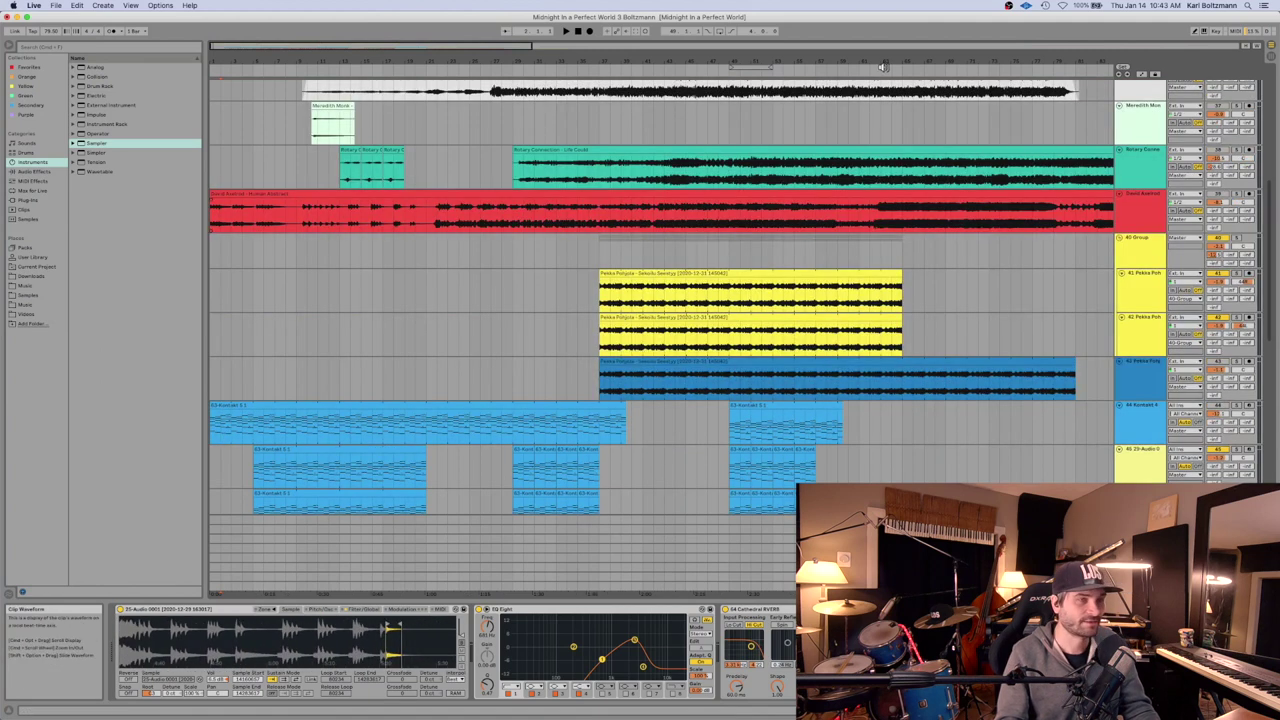
{"action": "left_click_drag", "start_coordinate": [884, 67], "coordinate": [519, 30]}
{"action": "left_click", "coordinate": [814, 205]}
{"action": "left_click_drag", "start_coordinate": [829, 60], "coordinate": [848, 73]}
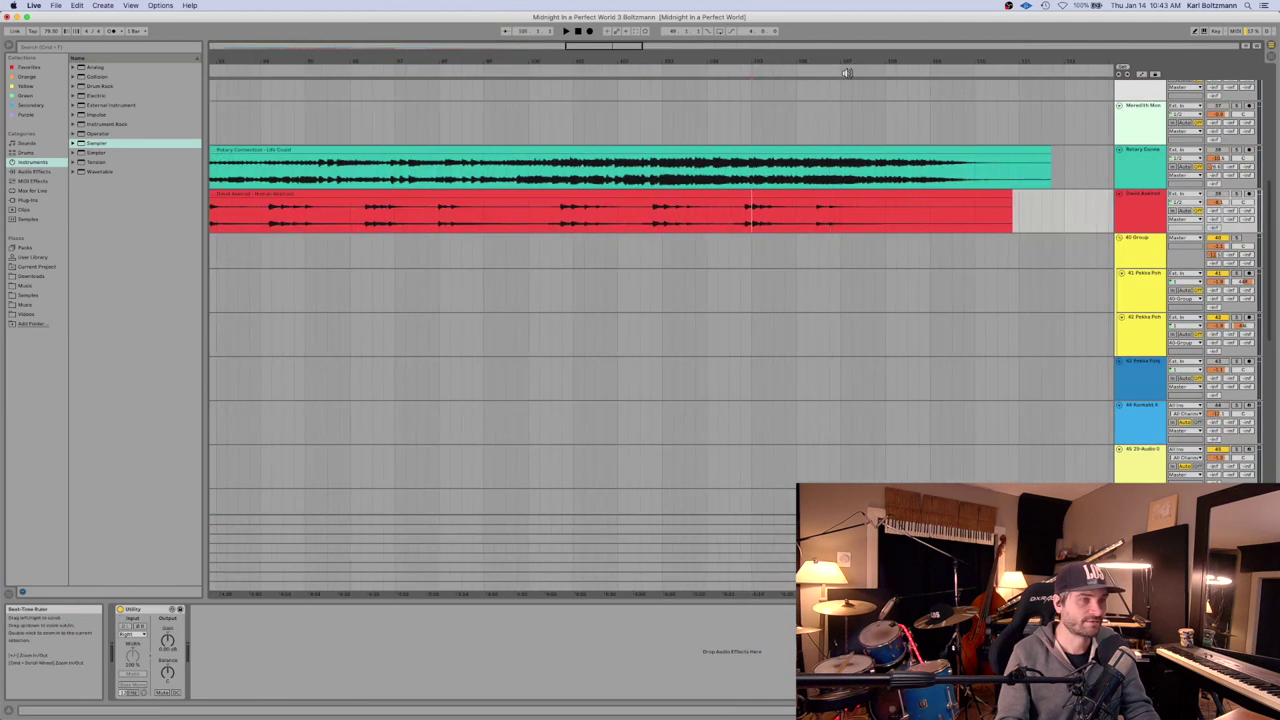
{"action": "left_click", "coordinate": [1236, 195]}
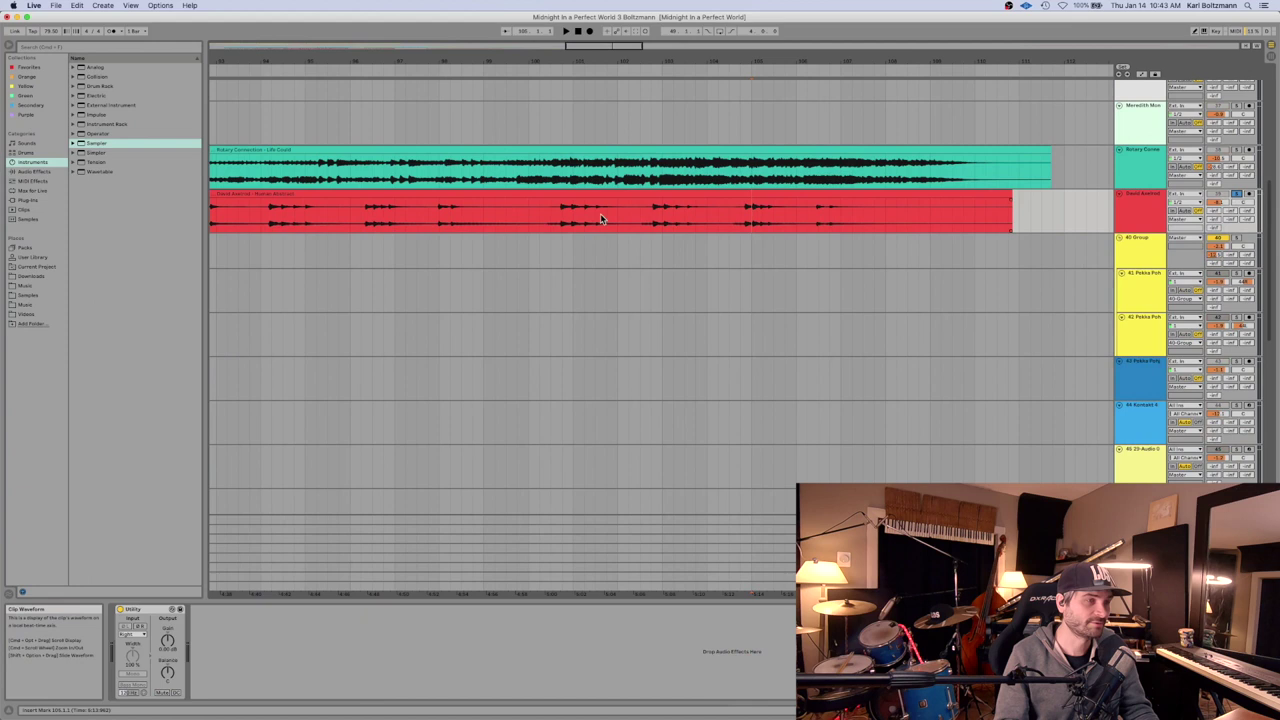
{"action": "right_click", "coordinate": [656, 222]}
{"action": "left_click", "coordinate": [652, 220]}
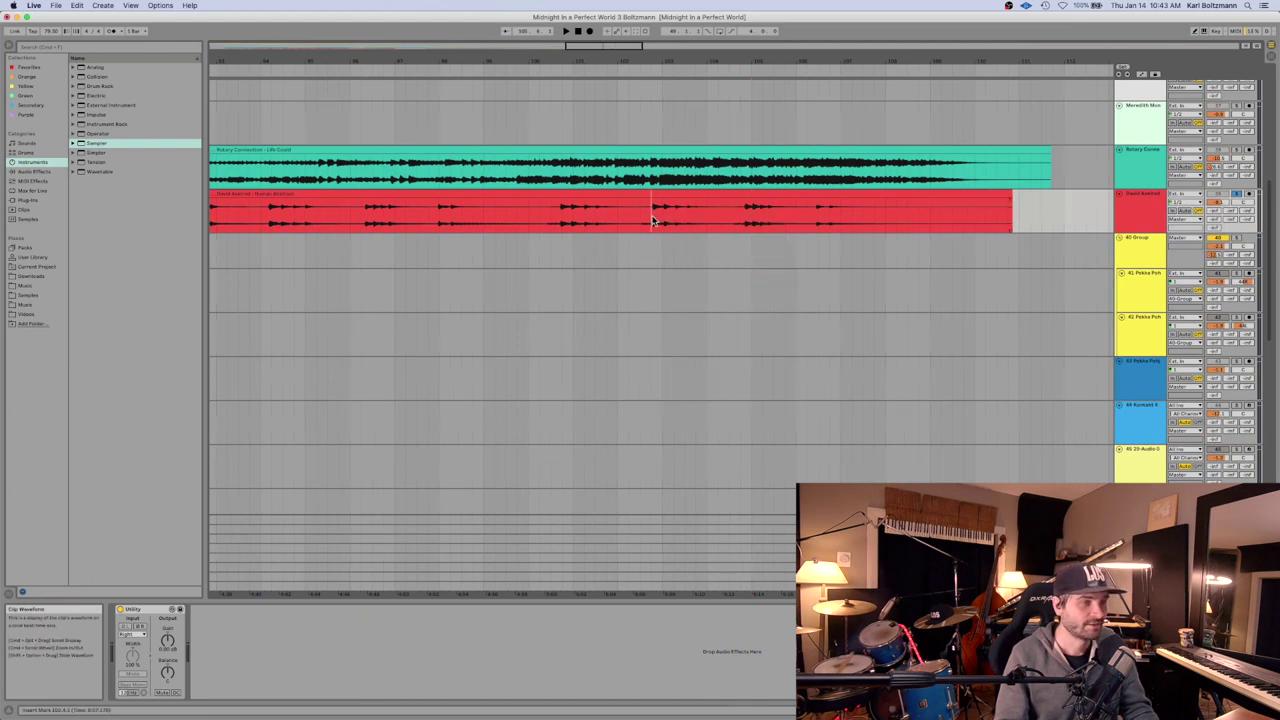
{"action": "key", "text": "space"}
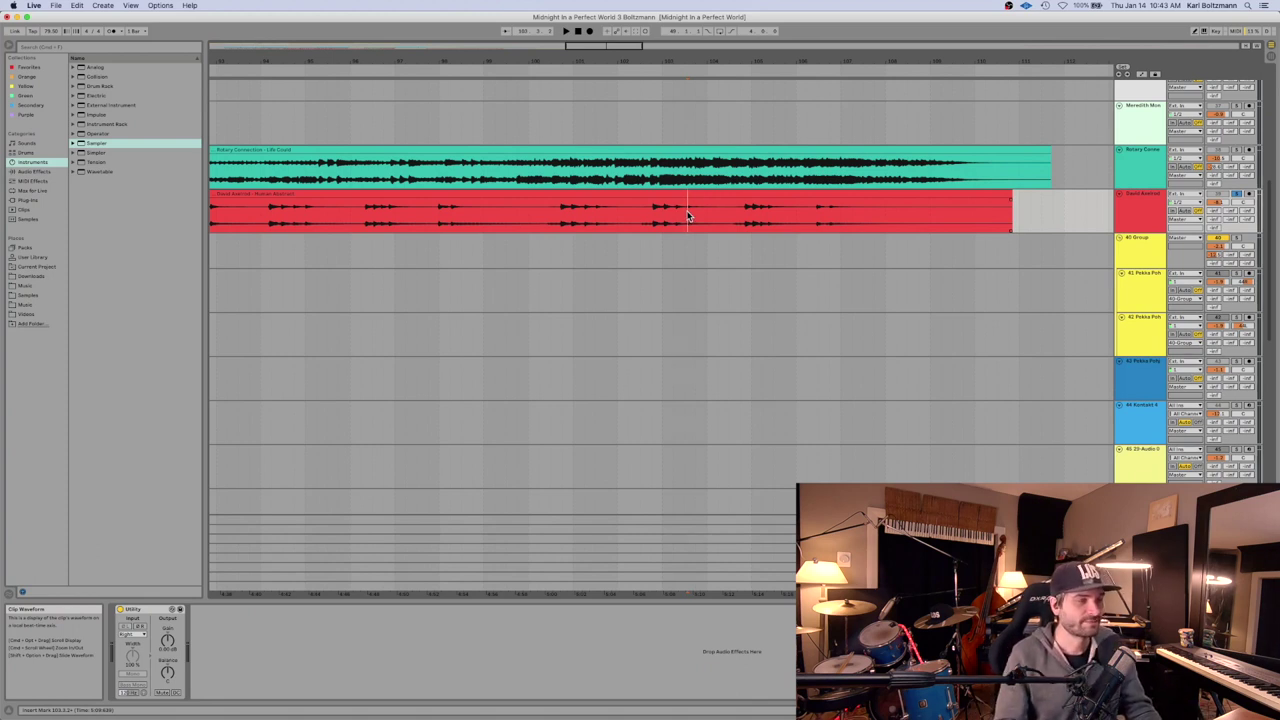
Replay the short note in the David Axelrod clip from the middle of bar 103 several times.
{"action": "key", "text": "space"}
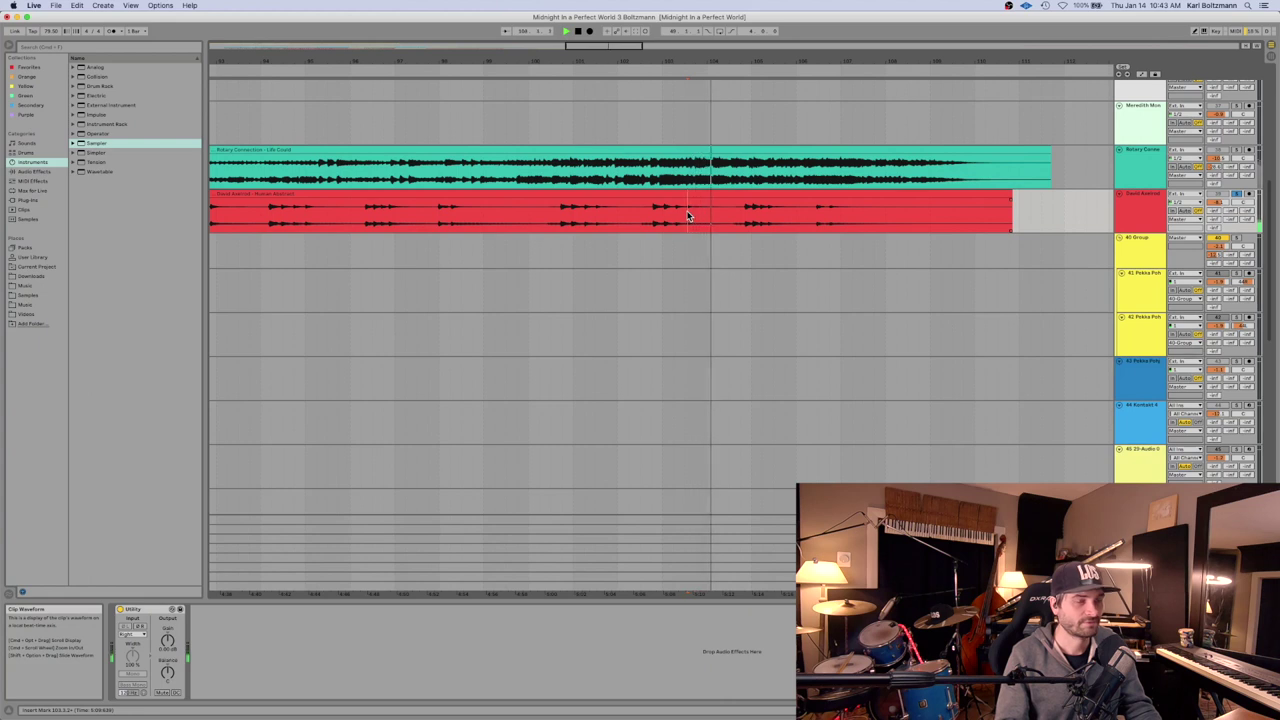
{"action": "key", "text": "space"}
{"action": "key", "text": "space"}
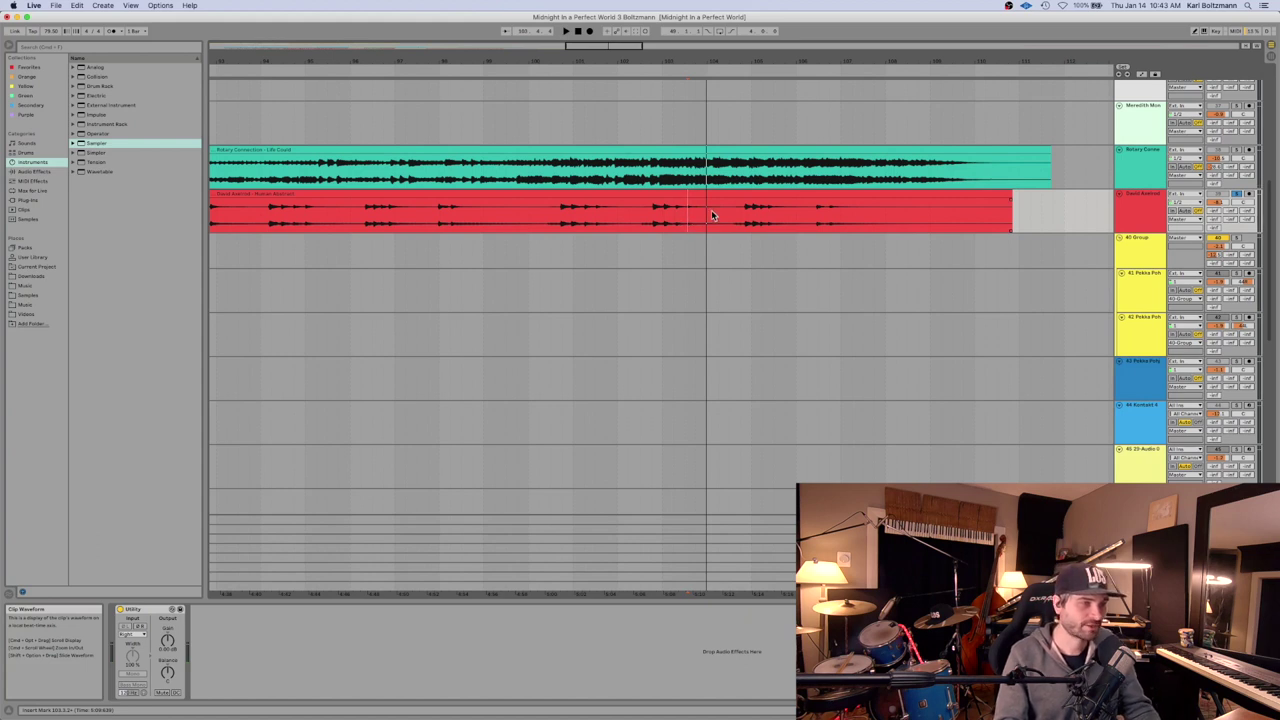
{"action": "key", "text": "space"}
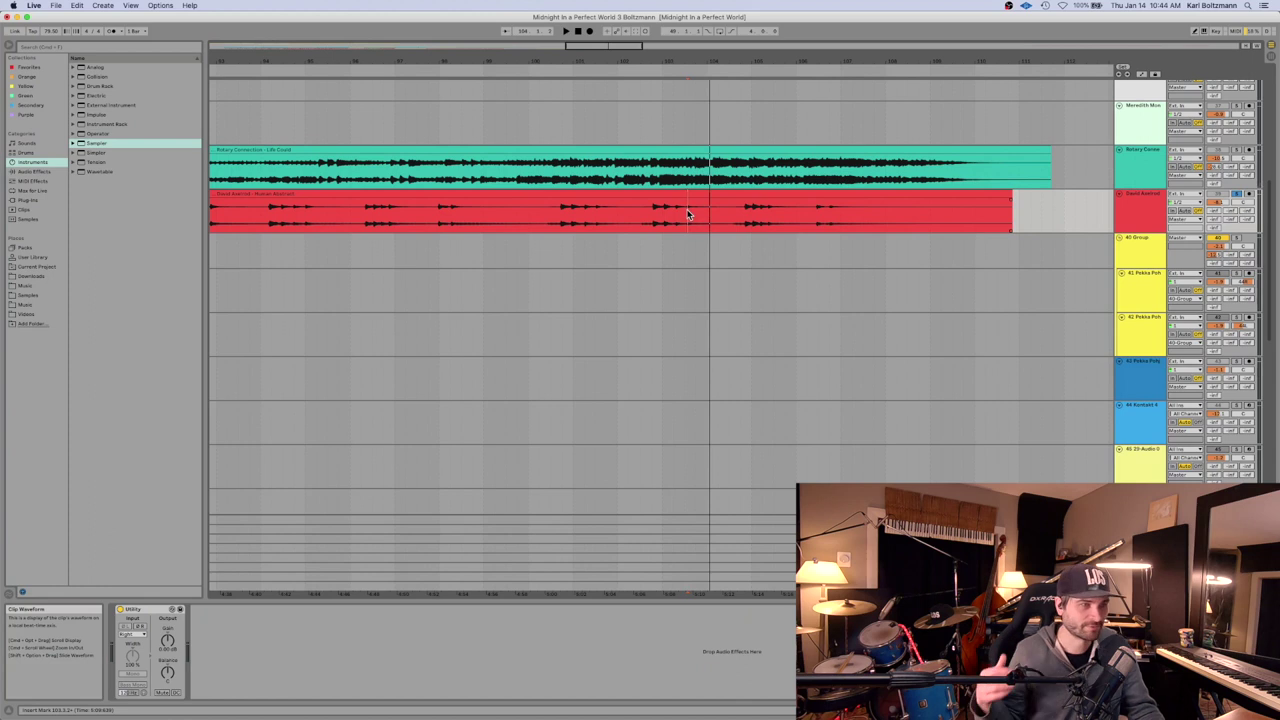
Audition the last hit in the David Axelrod clip, near bar 106, and compare it with the bar 103 note.
{"action": "left_click", "coordinate": [830, 214]}
{"action": "key", "text": "space"}
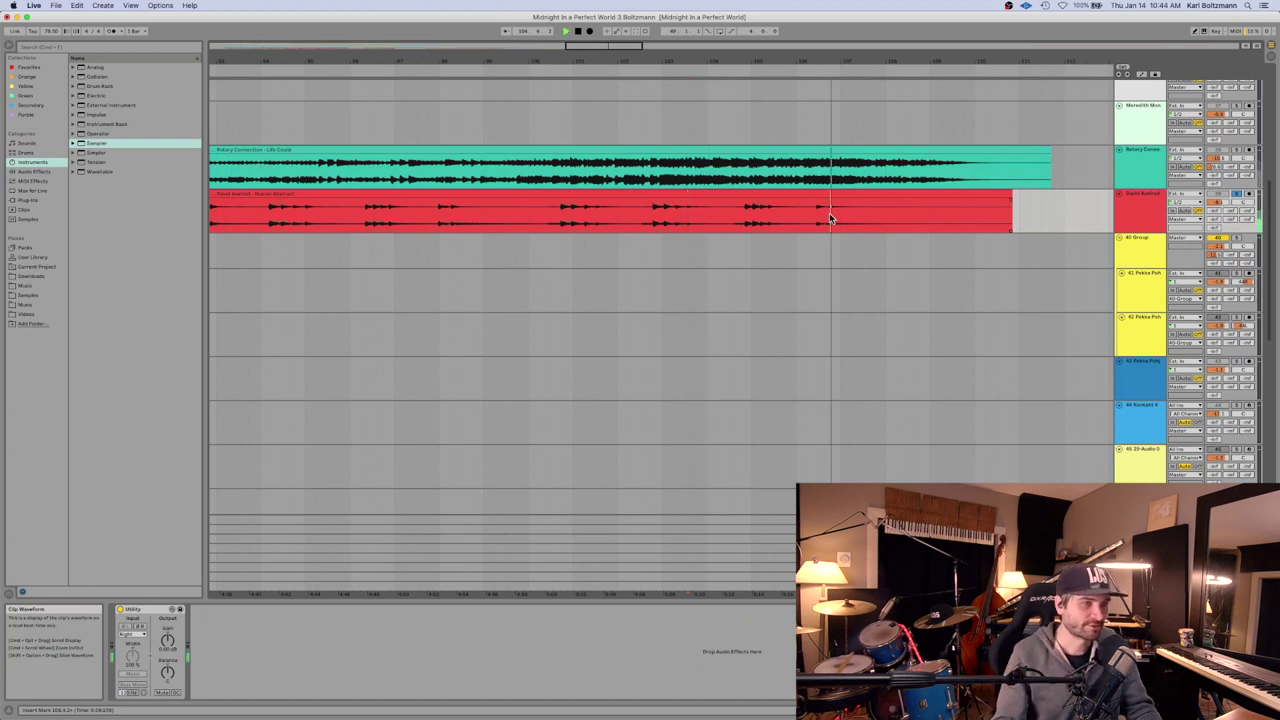
{"action": "key", "text": "space"}
{"action": "key", "text": "space"}
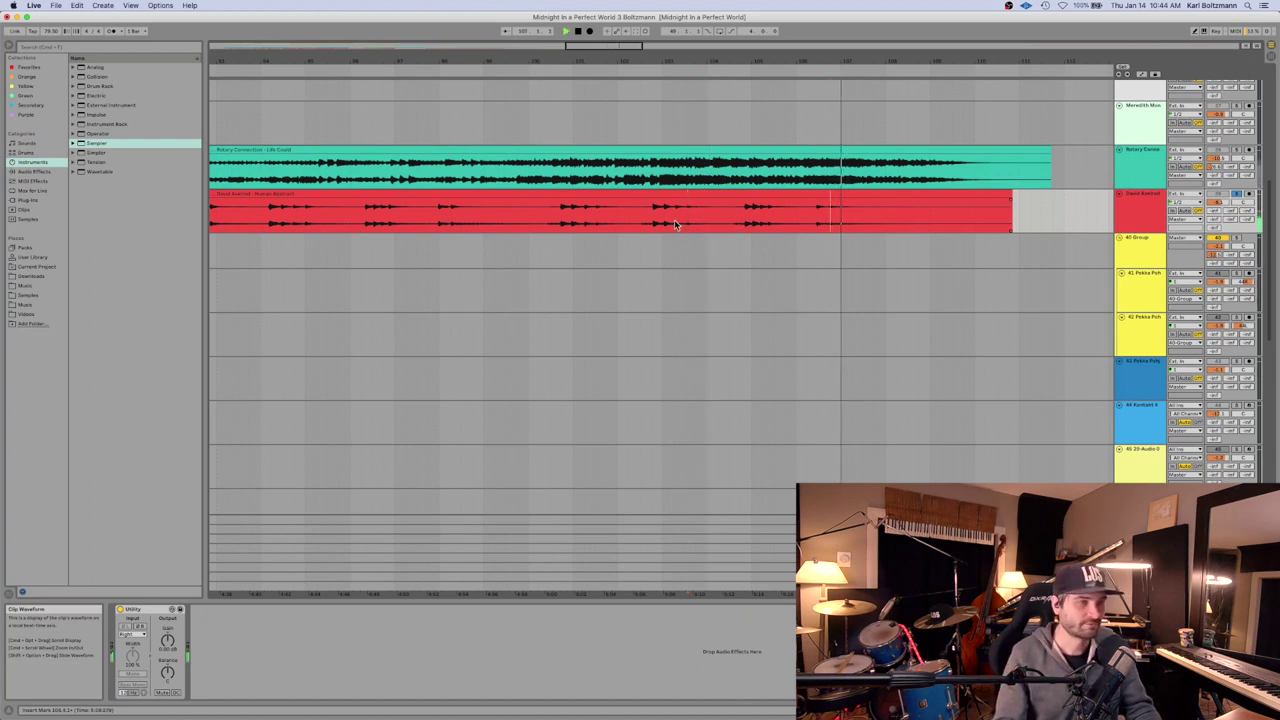
{"action": "left_click", "coordinate": [688, 217]}
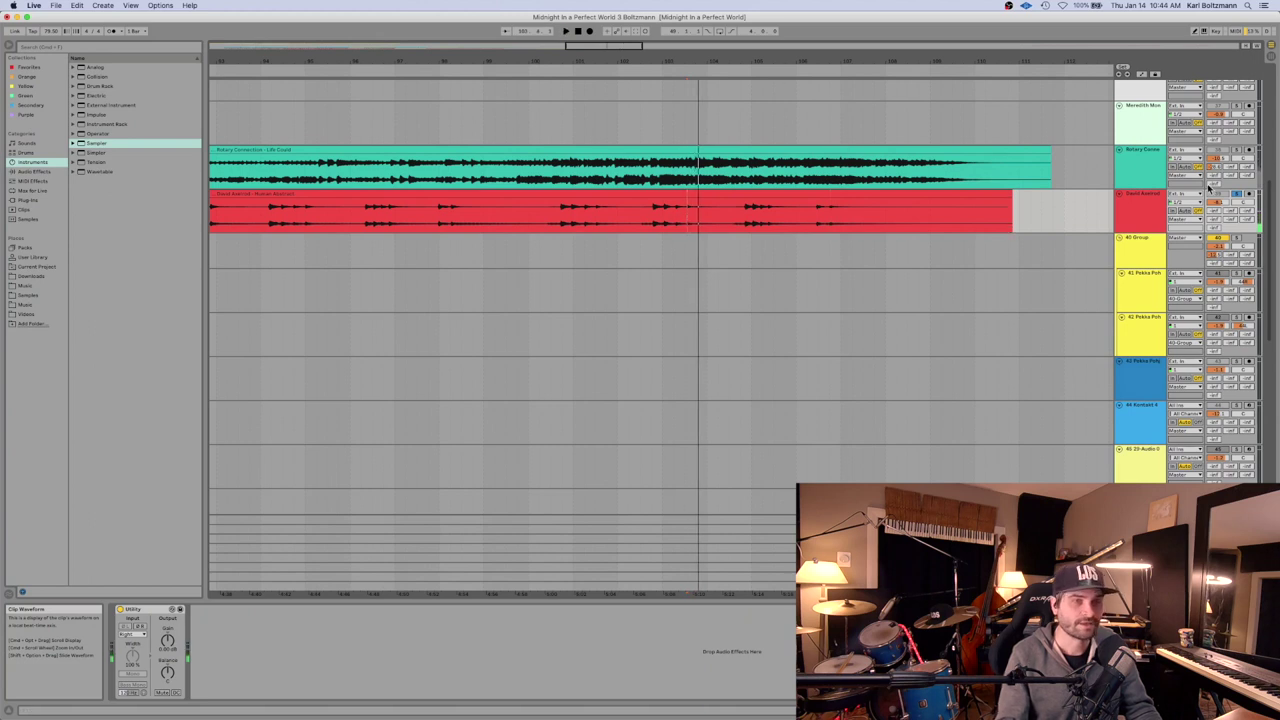
Return to the start of the arrangement and select the first MIDI clip on track 47.
{"action": "mouse_move", "coordinate": [380, 57]}
{"action": "left_mouse_down"}
{"action": "mouse_move", "coordinate": [600, 54]}
{"action": "mouse_move", "coordinate": [920, 12]}
{"action": "mouse_move", "coordinate": [376, 60]}
{"action": "left_mouse_up"}
{"action": "scroll", "coordinate": [371, 343], "scroll_direction": "down", "scroll_amount": 2}
{"action": "scroll", "coordinate": [365, 340], "scroll_direction": "down", "scroll_amount": 3}
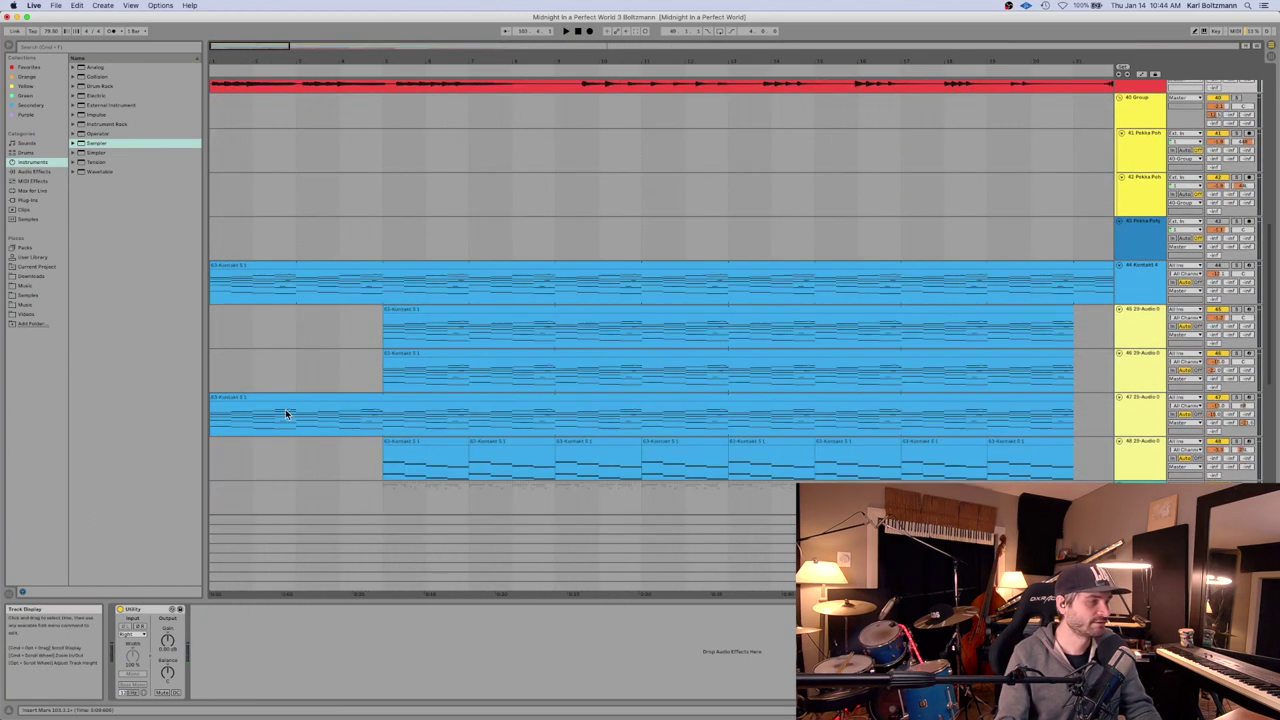
{"action": "left_click", "coordinate": [286, 398]}
{"action": "scroll", "coordinate": [414, 291], "scroll_direction": "up", "scroll_amount": 4}
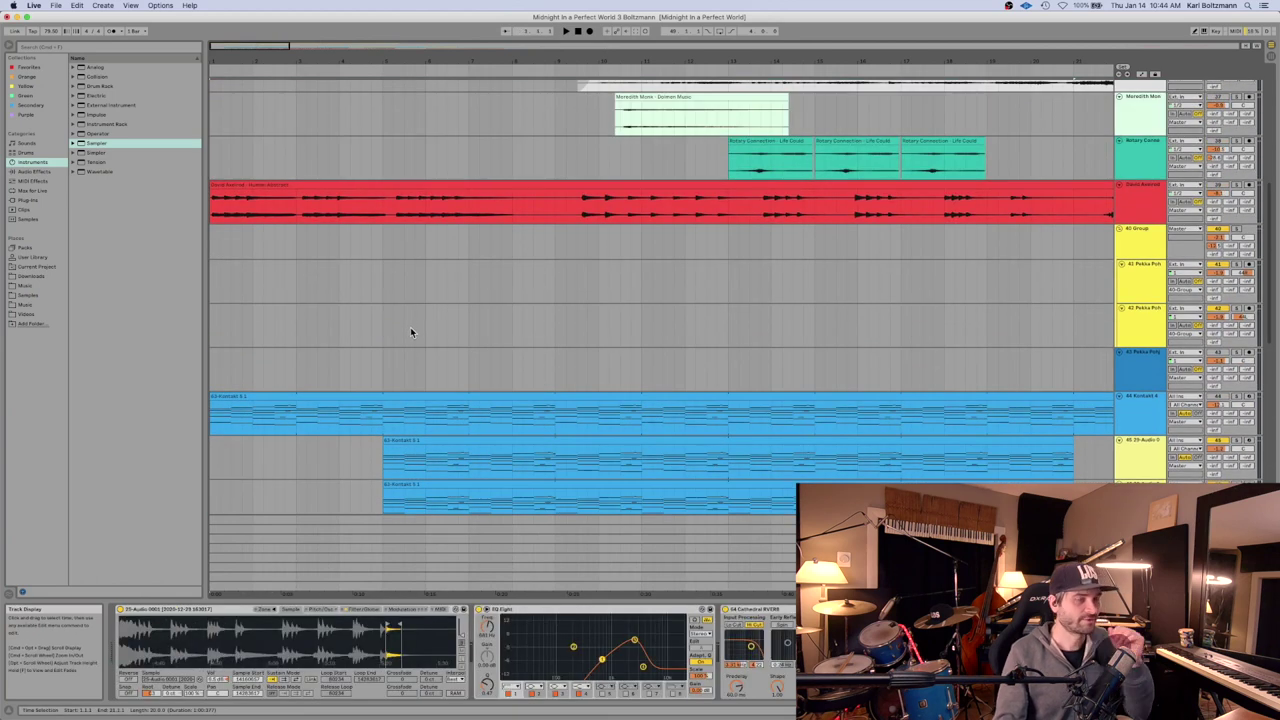
{"action": "scroll", "coordinate": [410, 332], "scroll_direction": "down", "scroll_amount": 3}
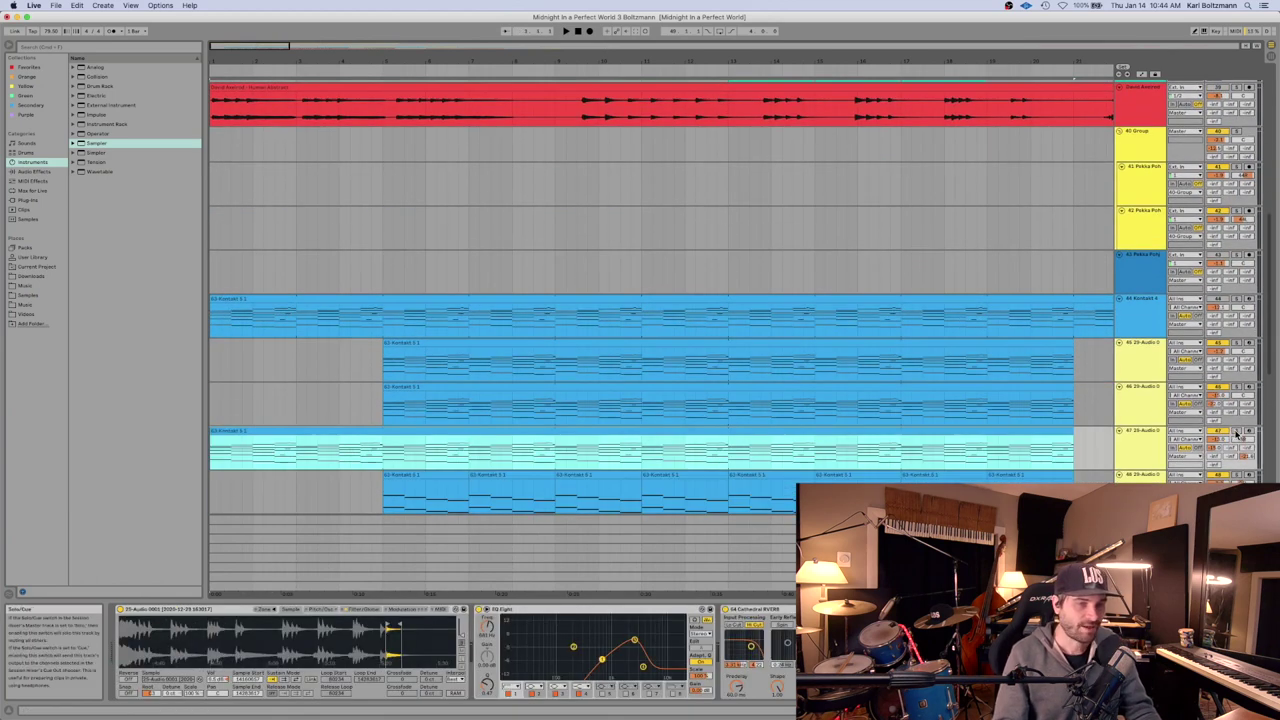
Solo track 47 and play its Sampler part from the start of the song.
{"action": "left_click", "coordinate": [1236, 431]}
{"action": "double_click", "coordinate": [231, 61]}
{"action": "left_click", "coordinate": [579, 33]}
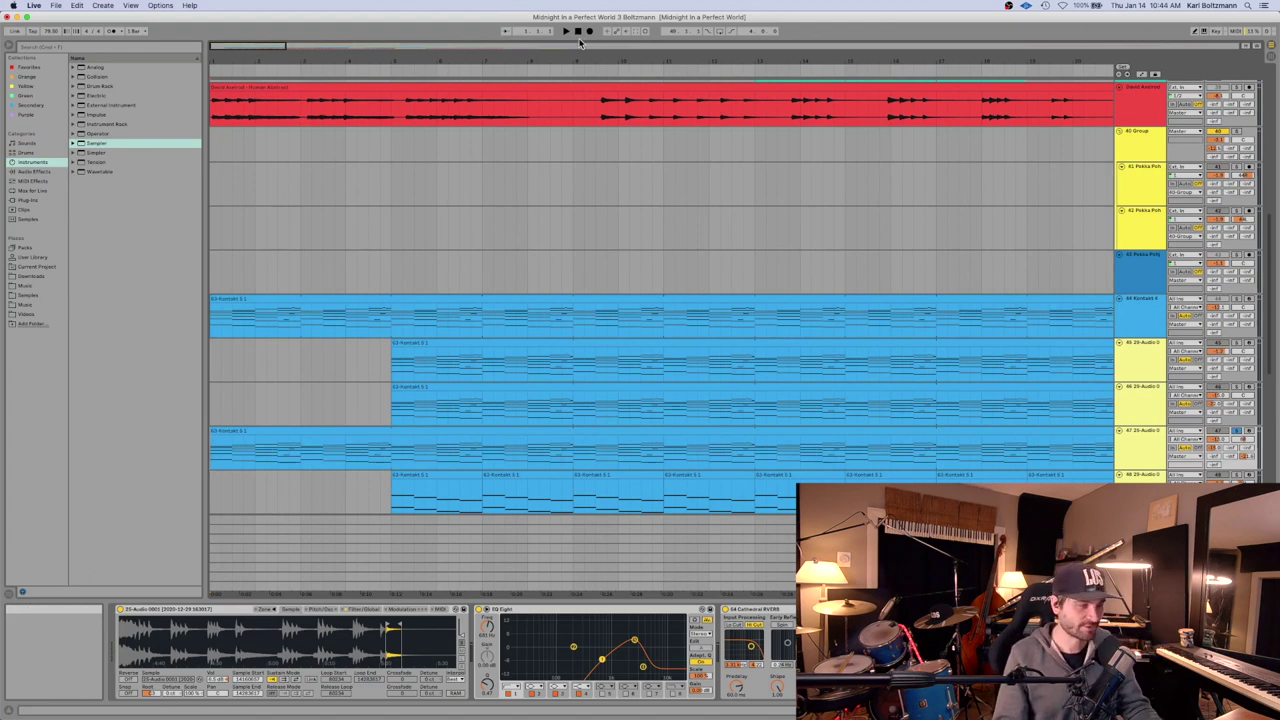
{"action": "key", "text": "space"}
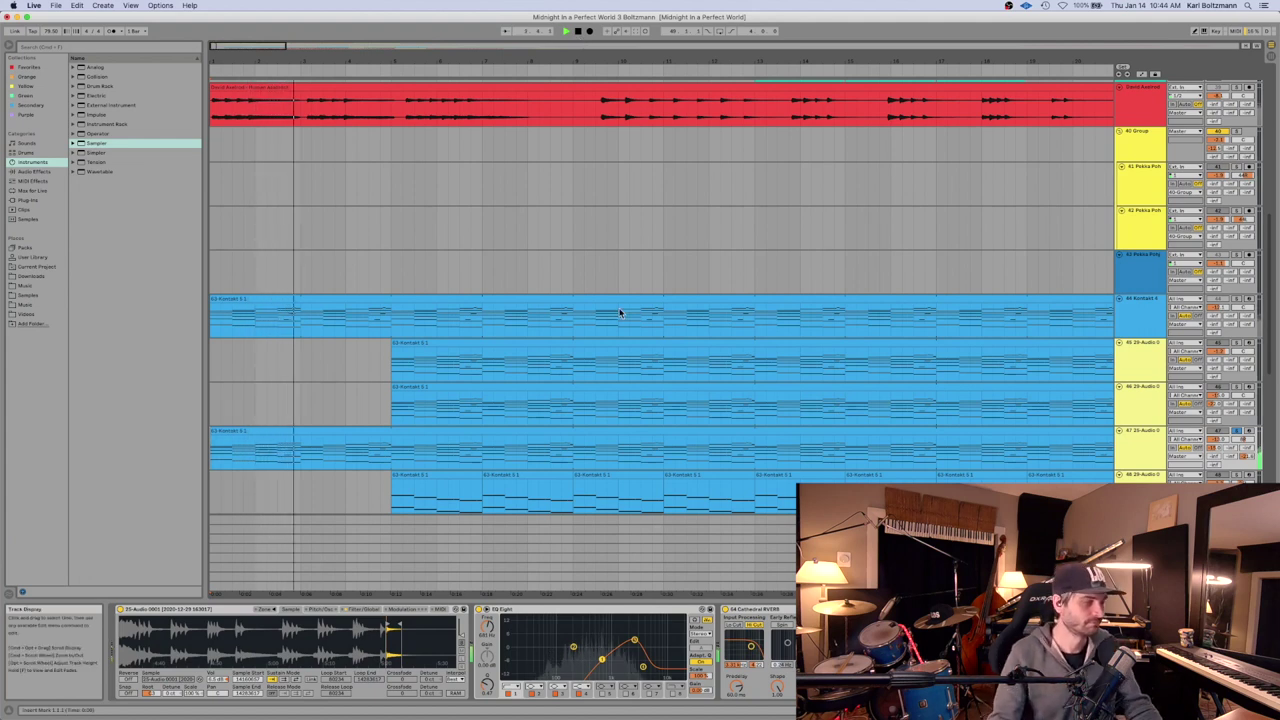
{"action": "left_click_drag", "start_coordinate": [429, 659], "coordinate": [429, 700]}
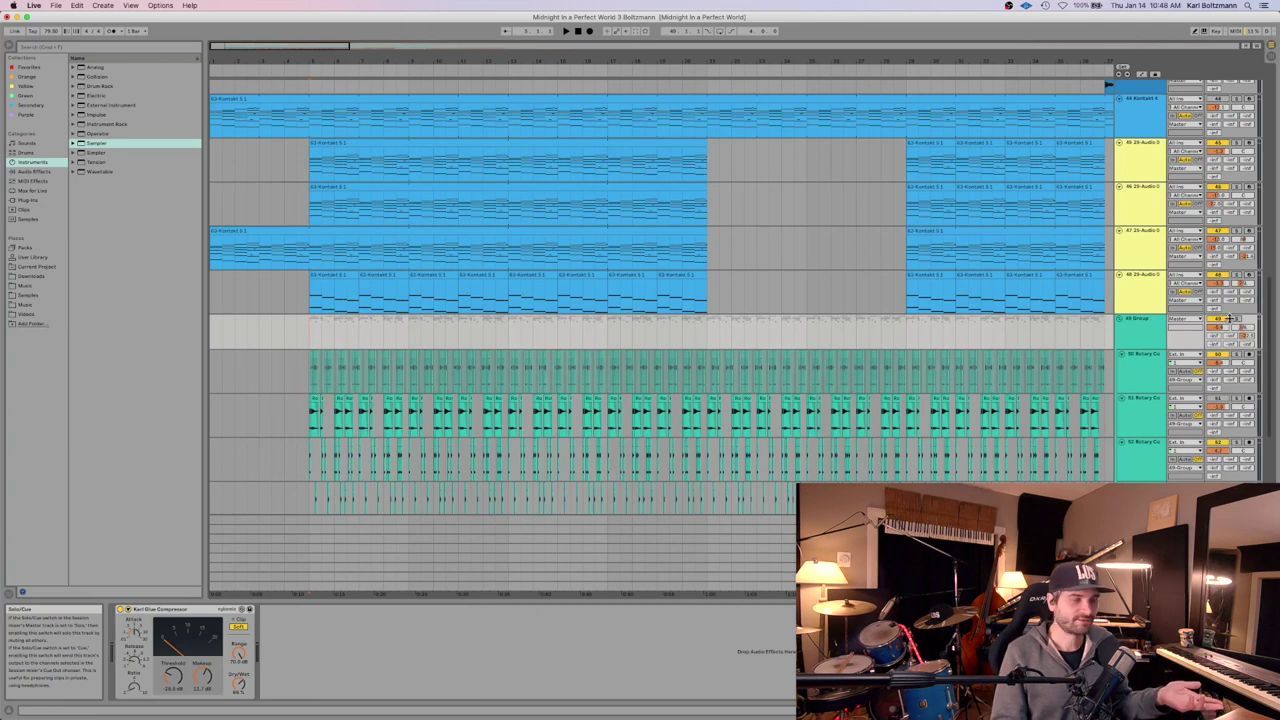
Solo the 49 Group and play its Rotary Connection drum parts from bar 5.
{"action": "left_click_drag", "start_coordinate": [308, 60], "coordinate": [308, 115]}
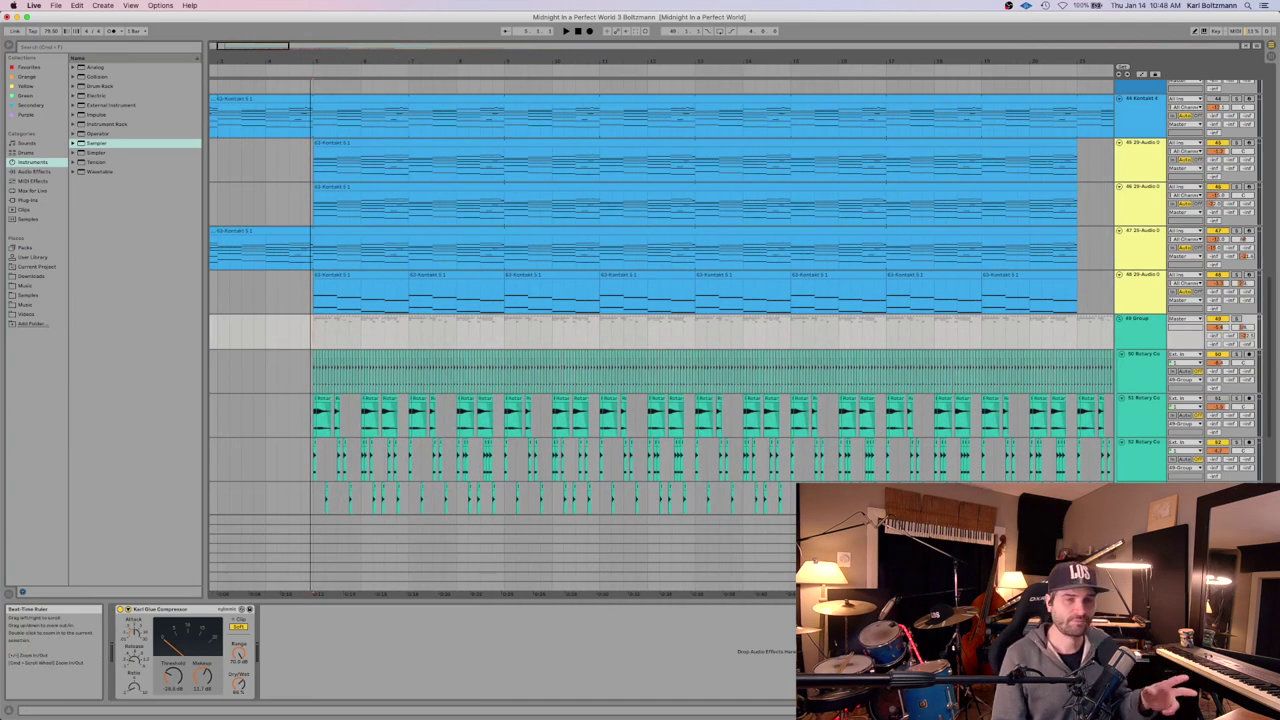
{"action": "left_click_drag", "start_coordinate": [308, 115], "coordinate": [310, 203]}
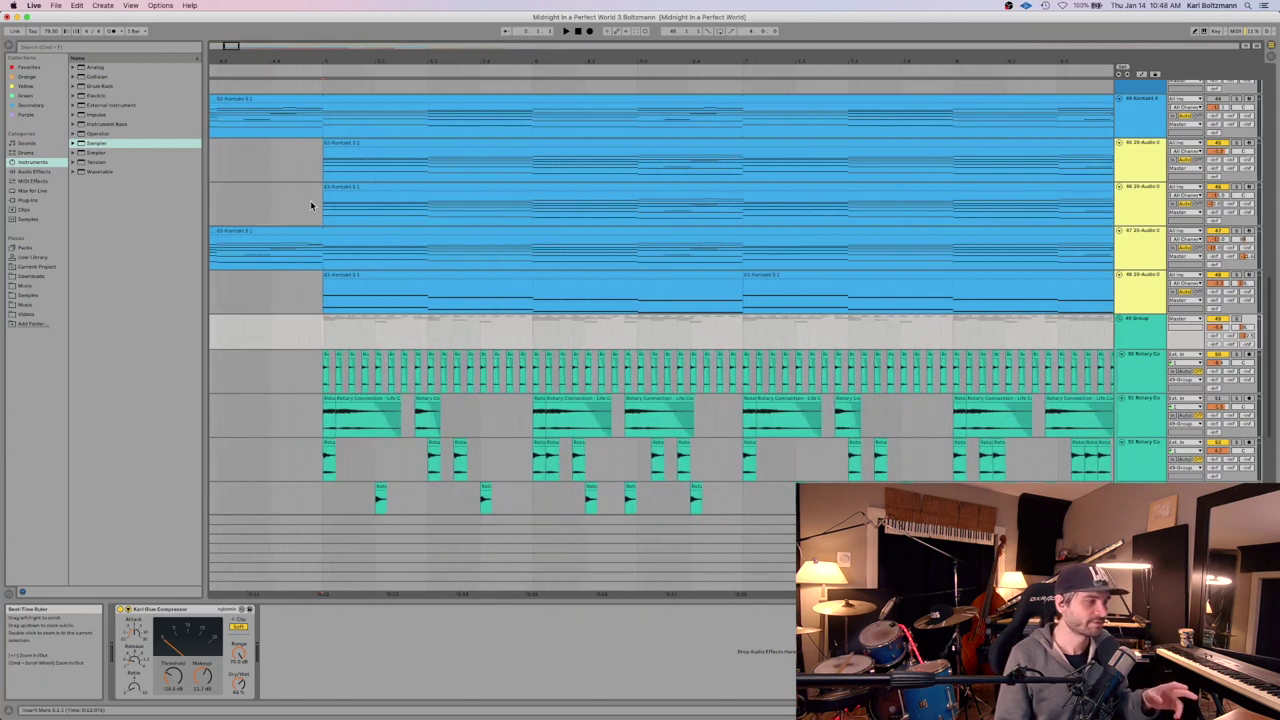
{"action": "left_click", "coordinate": [1240, 320]}
{"action": "key", "text": "space"}
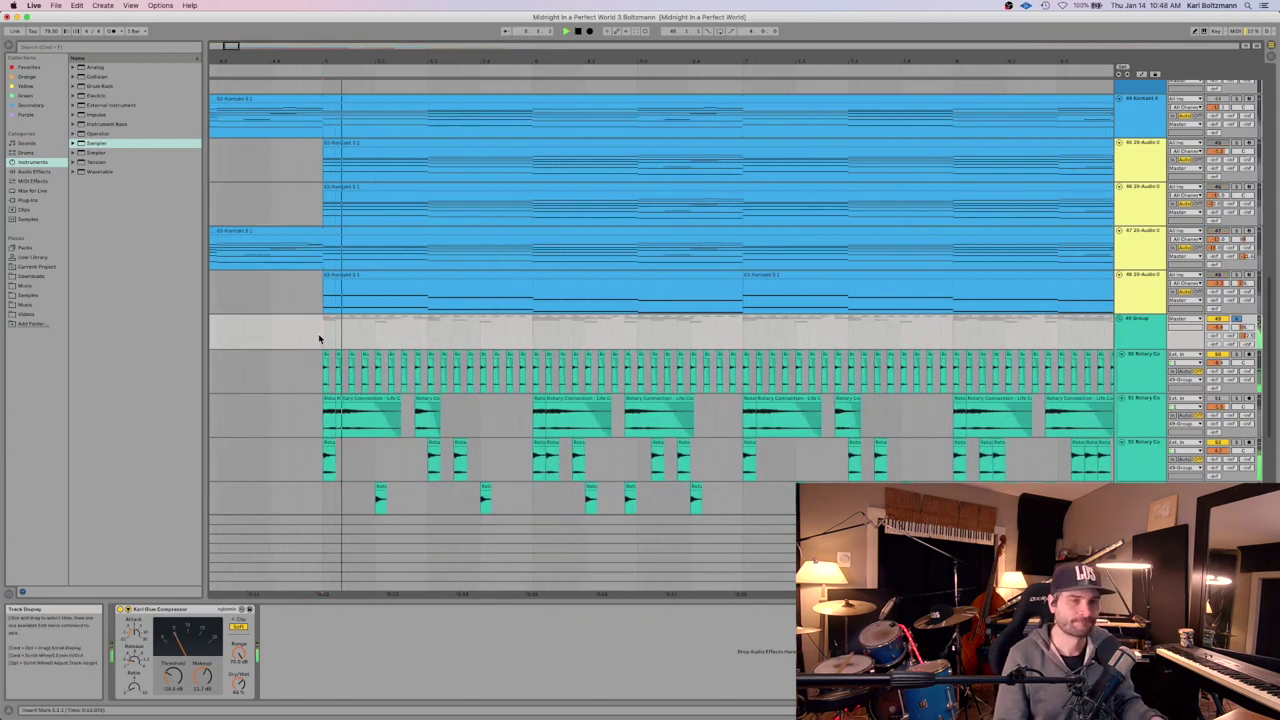
{"action": "left_click_drag", "start_coordinate": [451, 64], "coordinate": [453, 20]}
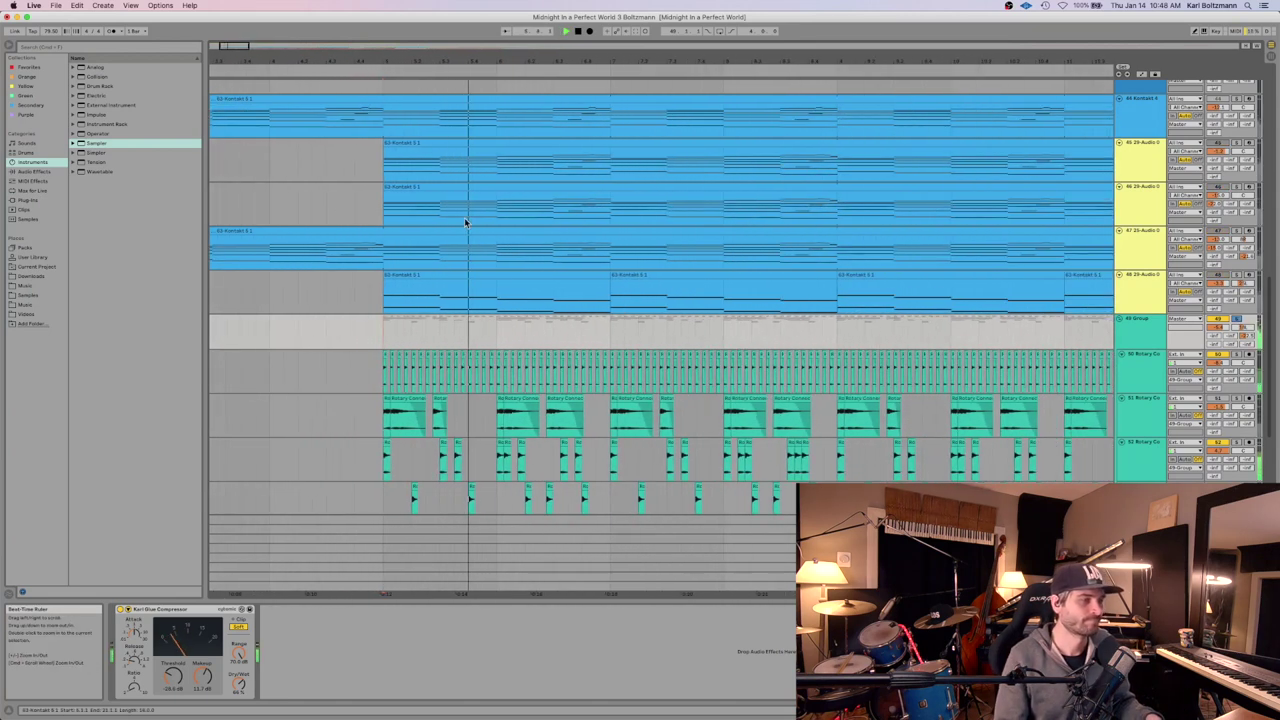
{"action": "scroll", "coordinate": [470, 225], "scroll_direction": "down", "scroll_amount": 3}
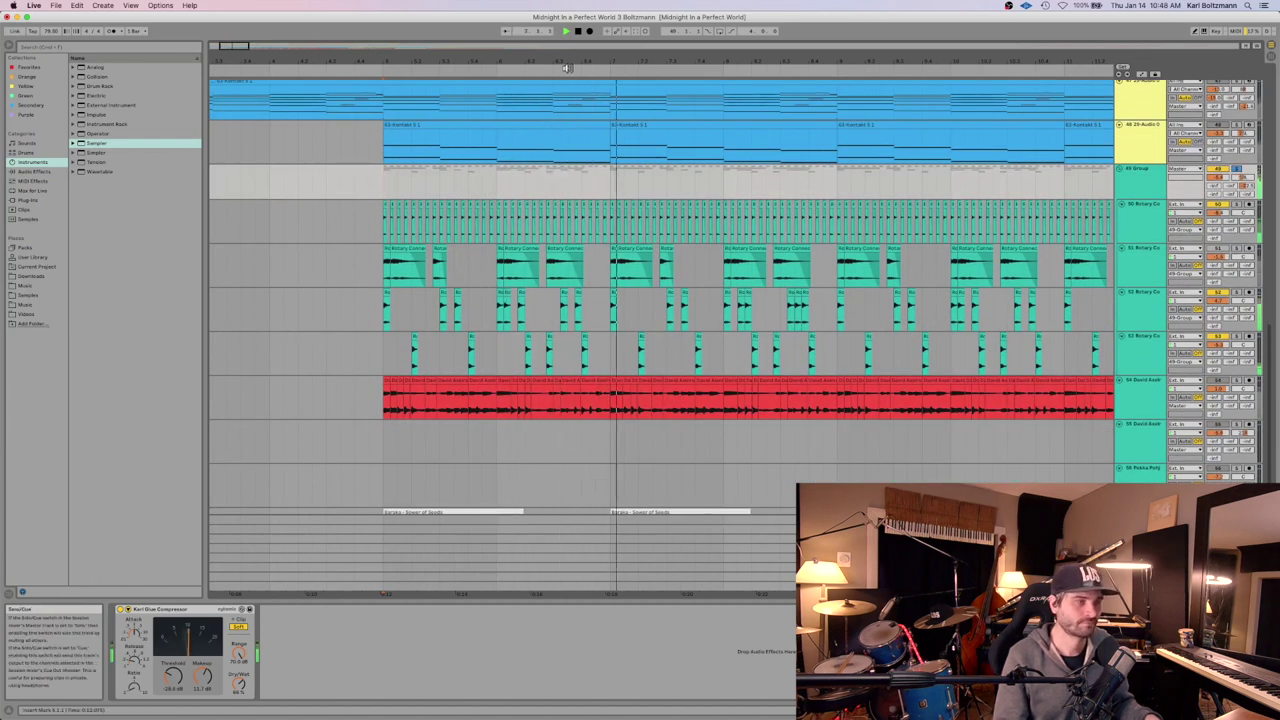
Solo track 50, the first Rotary Connection part inside the 49 Group, and play it from bar 5.
{"action": "left_click_drag", "start_coordinate": [612, 62], "coordinate": [612, 30]}
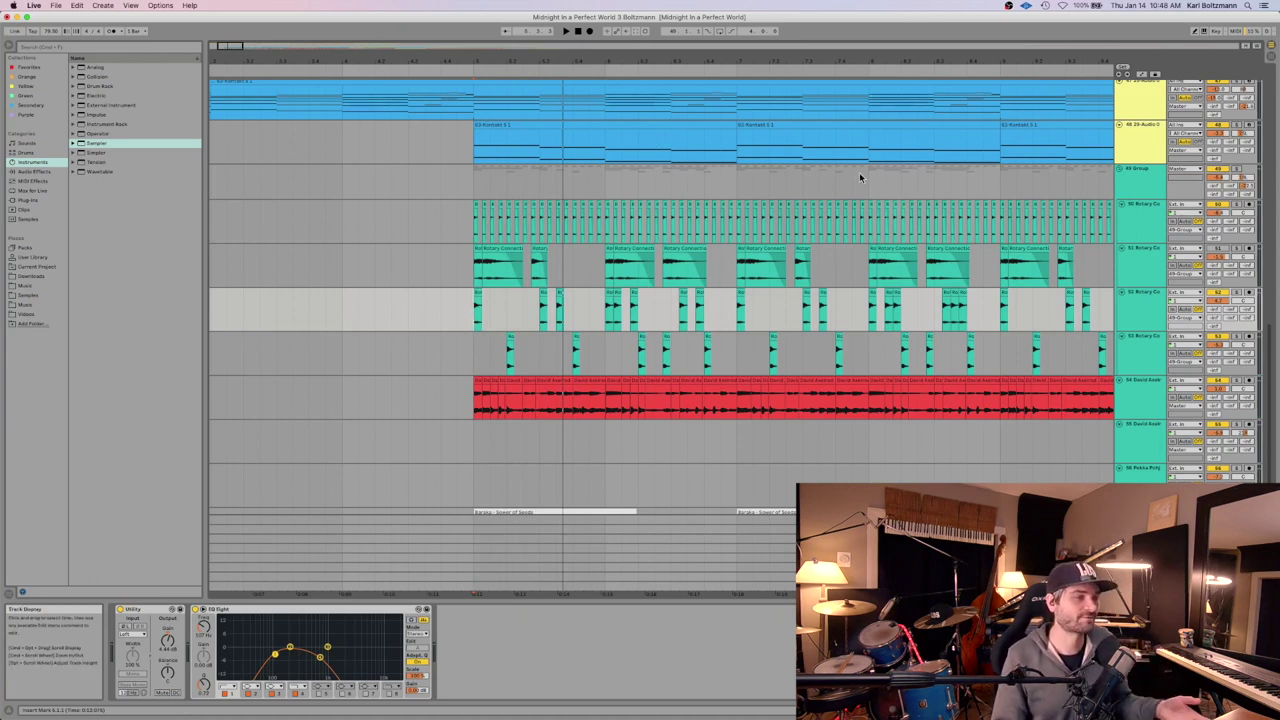
{"action": "left_click", "coordinate": [475, 193]}
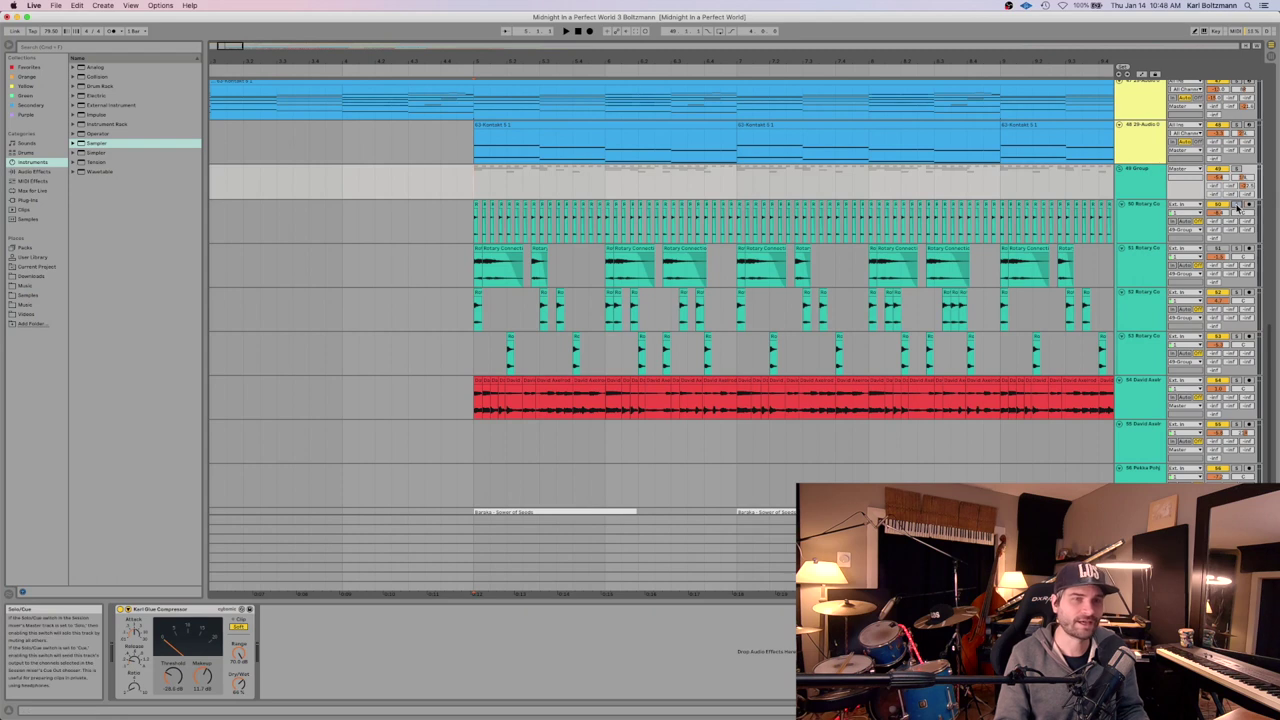
{"action": "key", "text": "space"}
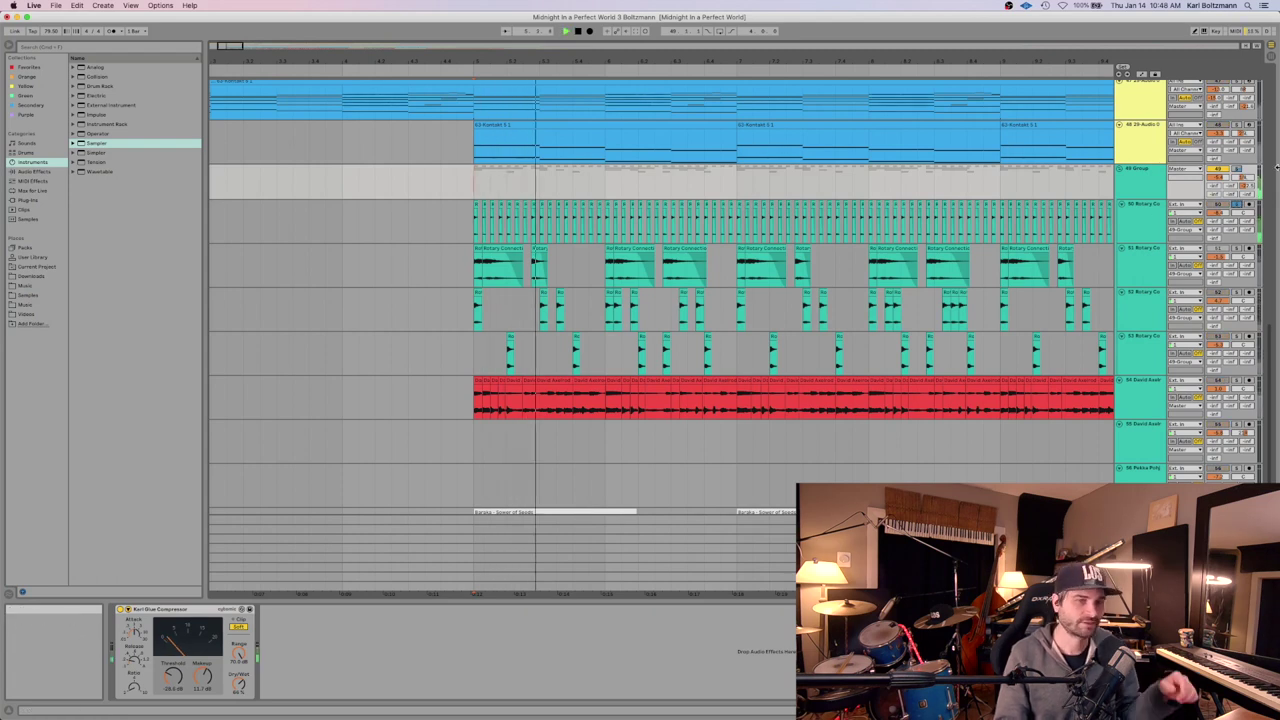
{"action": "key", "text": "space"}
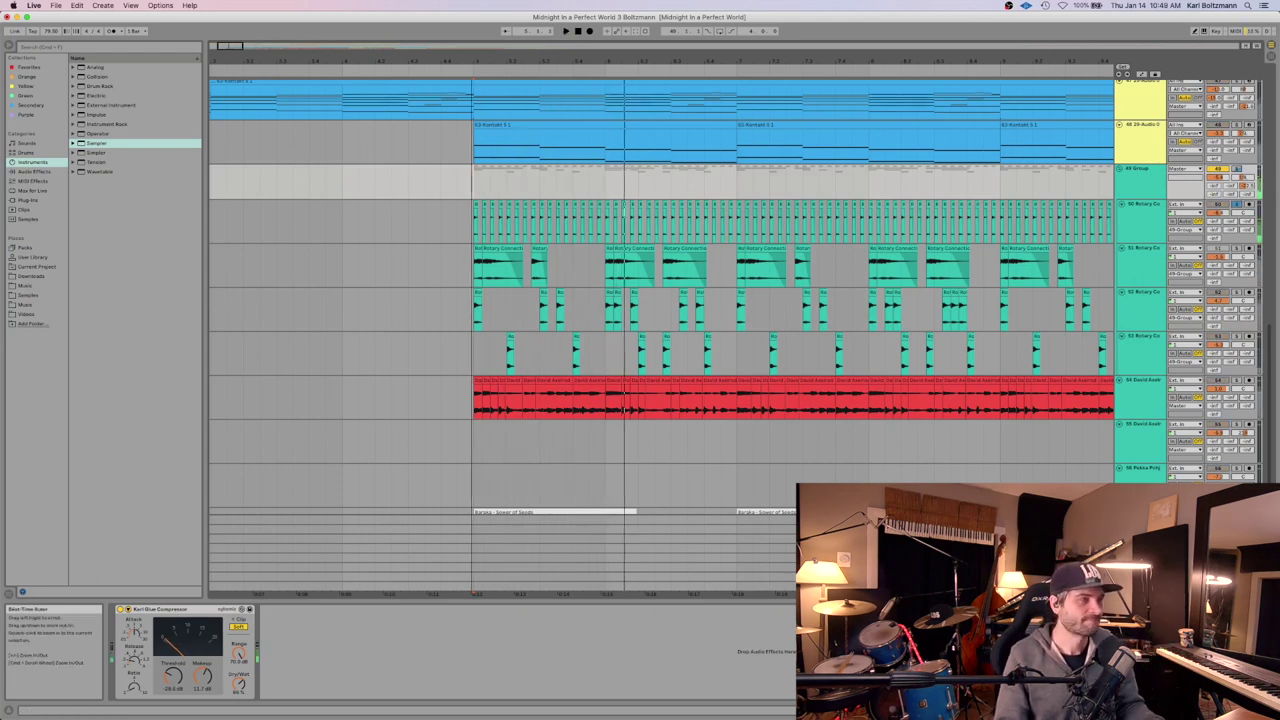
Play all the Rotary Connection parts of the 49 Group together from bar 5, with only the group soloed.
{"action": "left_click_drag", "start_coordinate": [470, 59], "coordinate": [483, 86]}
{"action": "key", "text": "minus"}
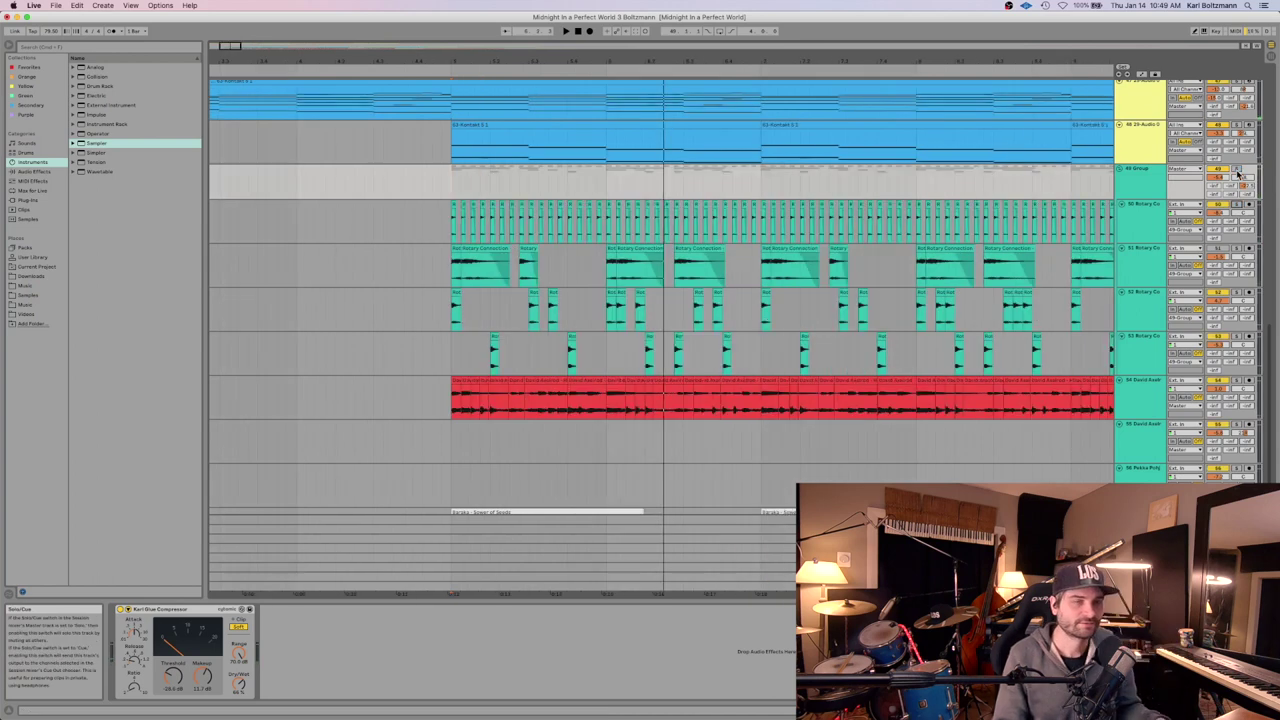
{"action": "key", "text": "space"}
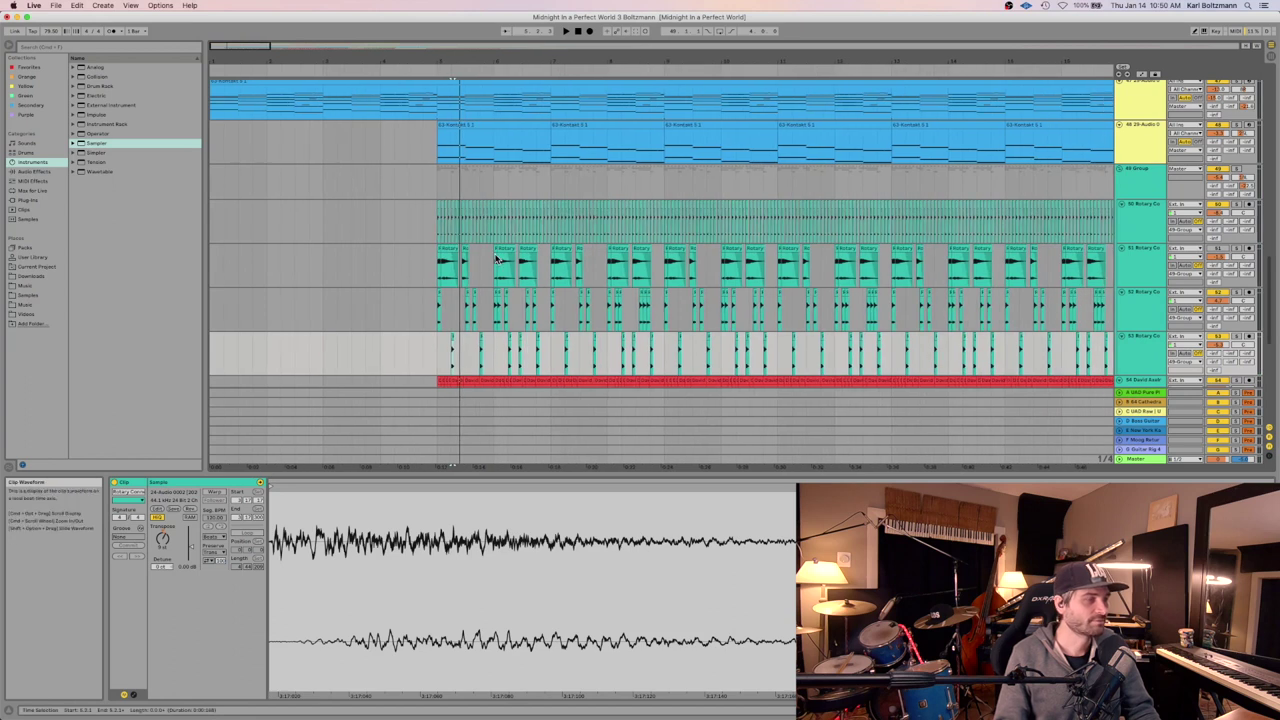
Locate the original David Axelrod - Human Abstract source clip and place the insert marker in it at bar 22.
{"action": "scroll", "coordinate": [497, 260], "scroll_direction": "up", "scroll_amount": 5}
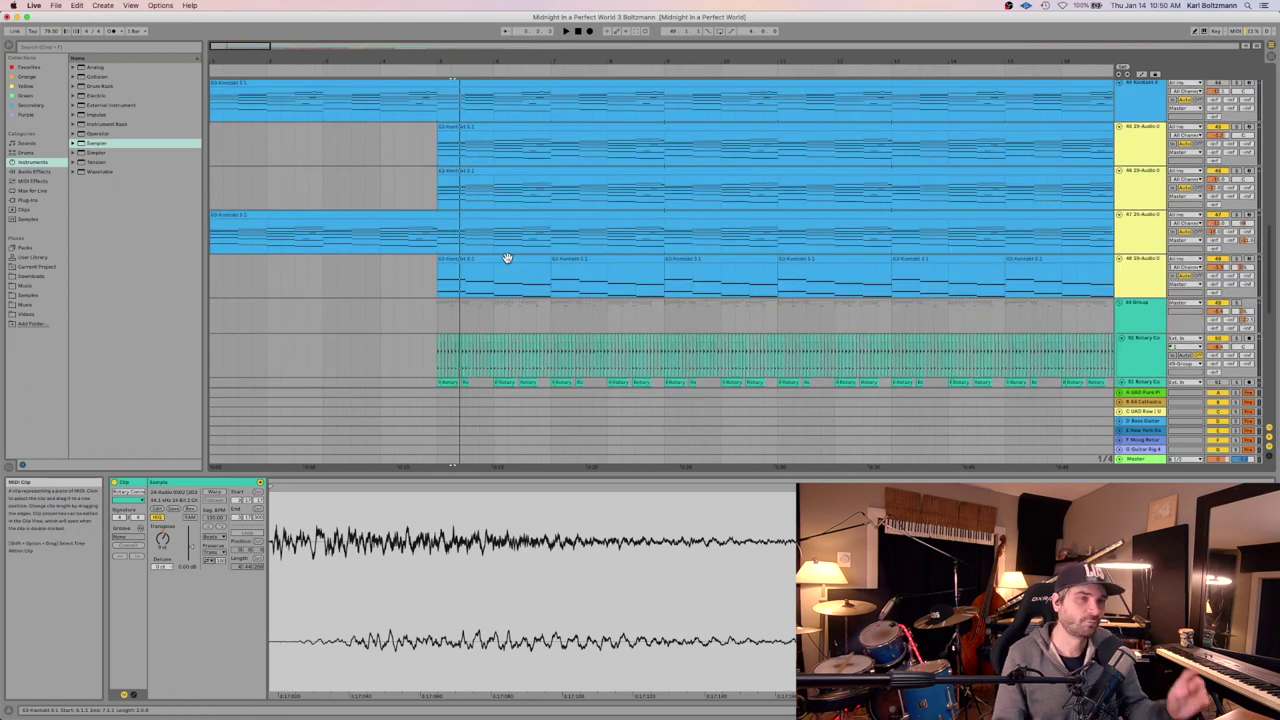
{"action": "scroll", "coordinate": [531, 274], "scroll_direction": "down", "scroll_amount": 8}
{"action": "scroll", "coordinate": [531, 277], "scroll_direction": "down", "scroll_amount": 2}
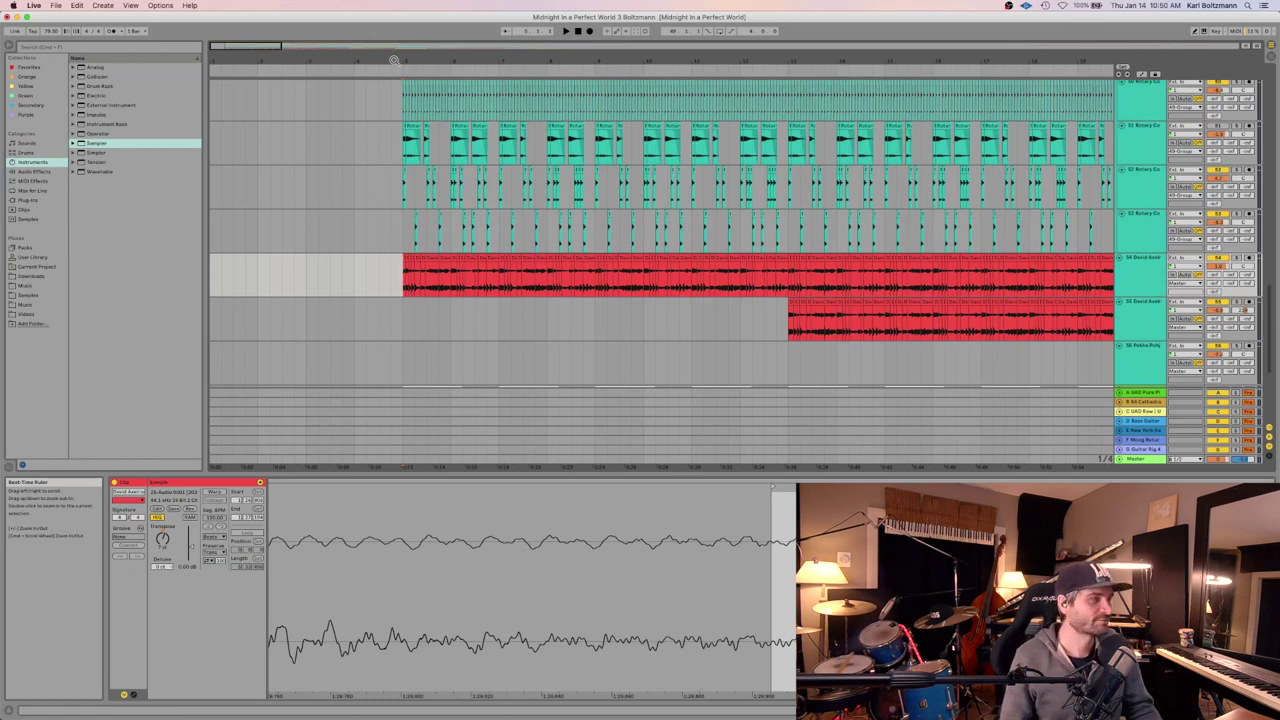
{"action": "left_click_drag", "start_coordinate": [398, 60], "coordinate": [356, 66]}
{"action": "scroll", "coordinate": [628, 215], "scroll_direction": "up", "scroll_amount": 4}
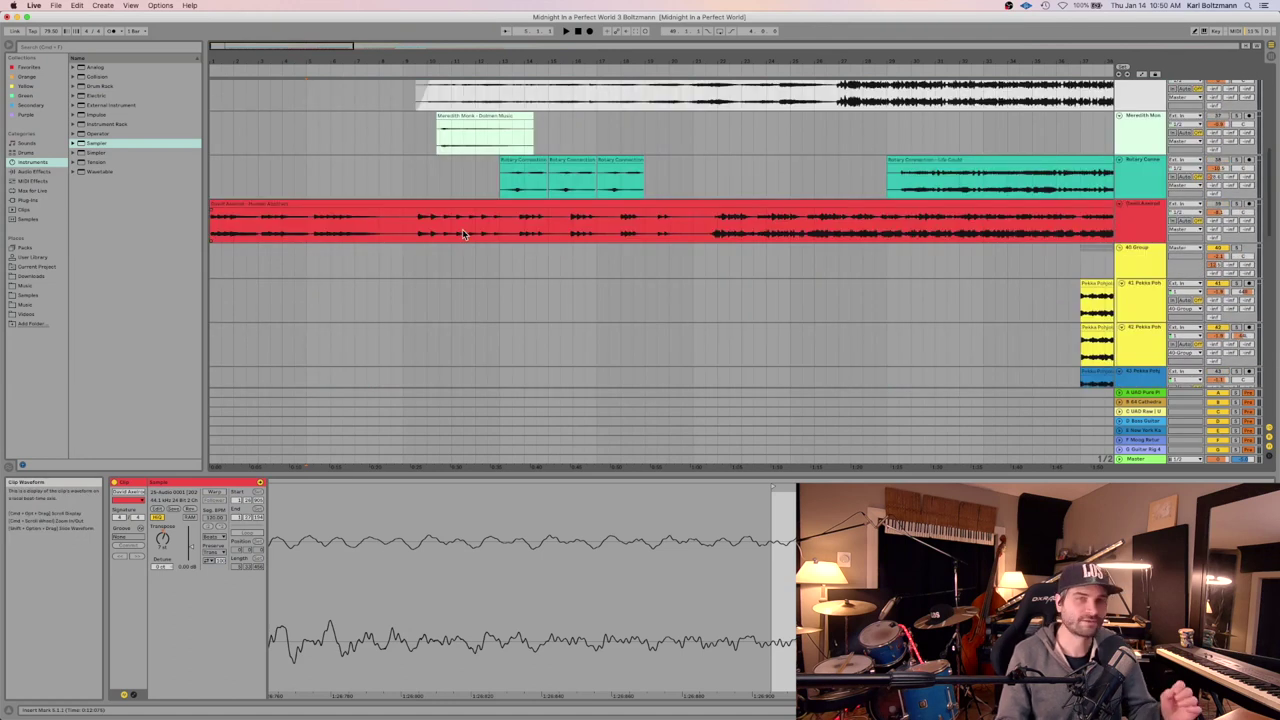
{"action": "left_click", "coordinate": [486, 236]}
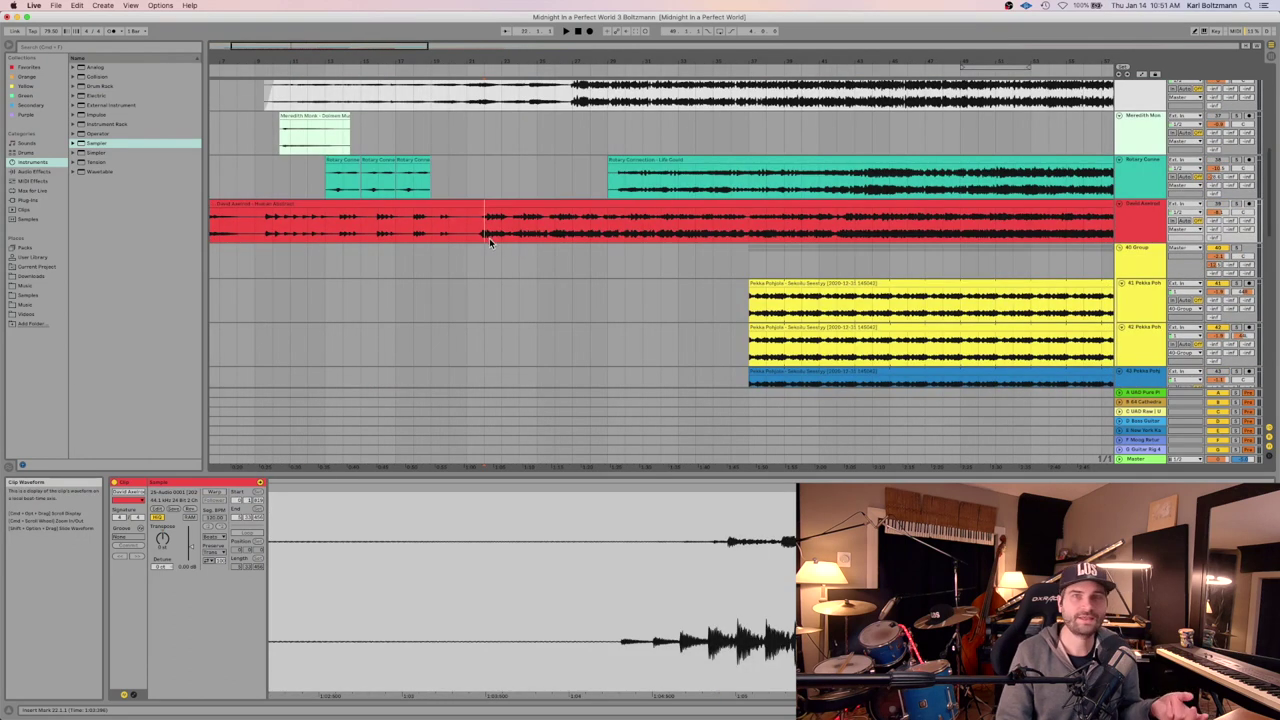
{"action": "left_click_drag", "start_coordinate": [503, 62], "coordinate": [420, 75]}
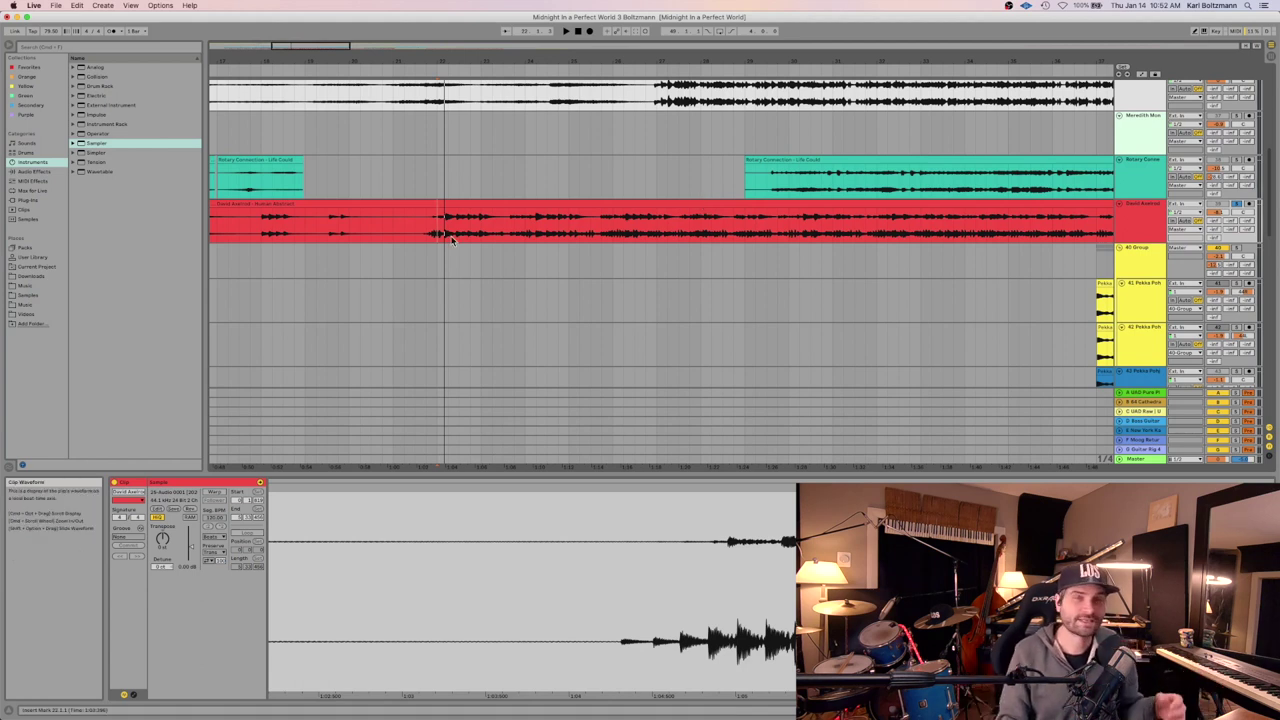
Play the soloed David Axelrod source from bar 22, set its Utility input to the Left channel, and audition it again.
{"action": "key", "text": "shift+Tab"}
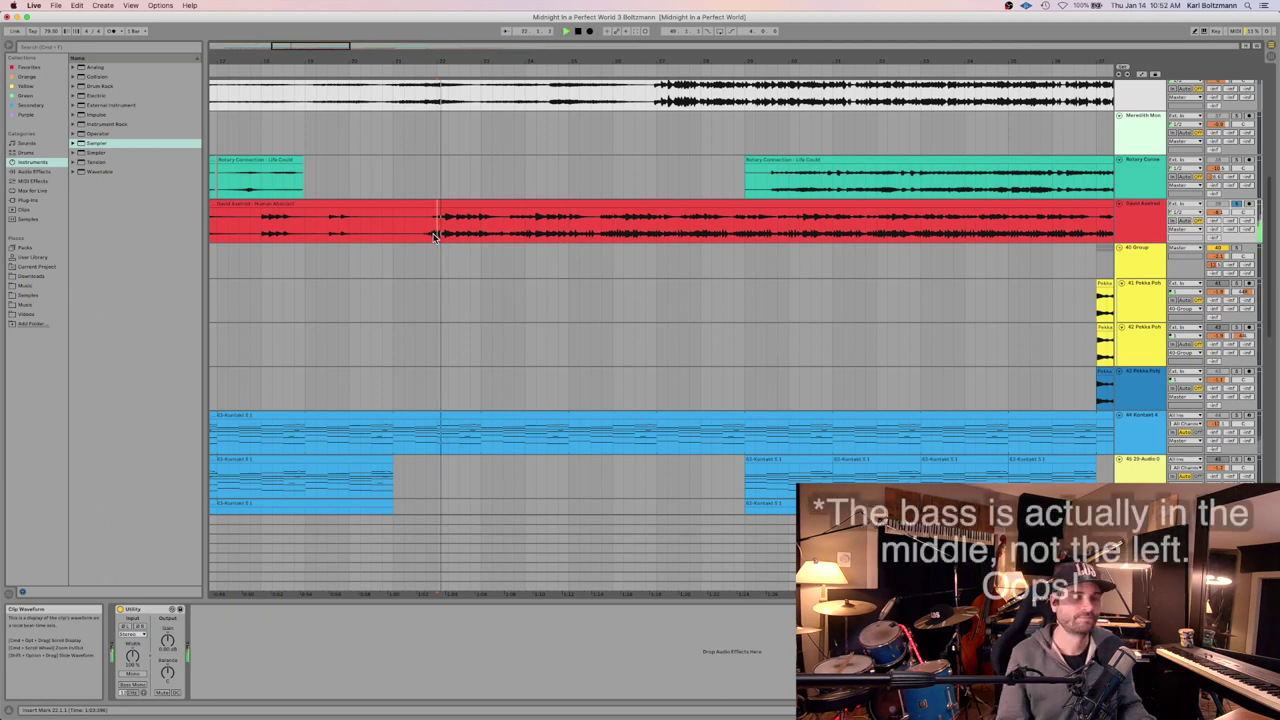
{"action": "key", "text": "space"}
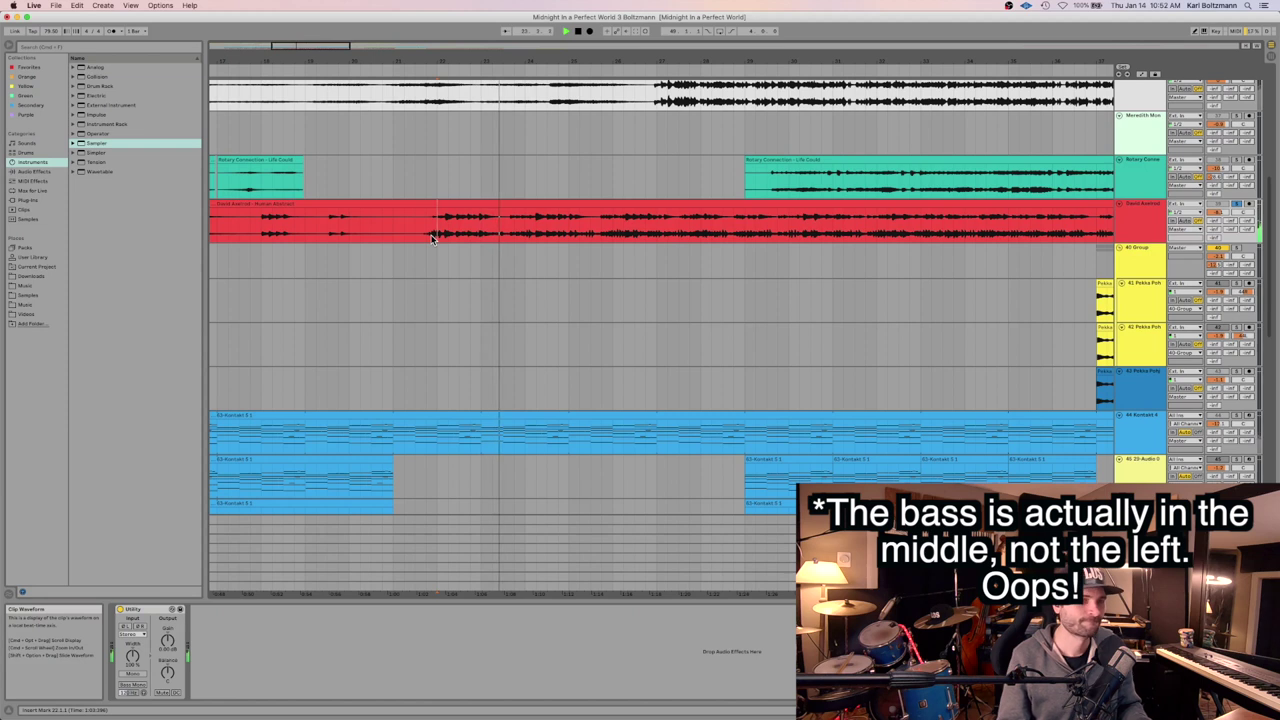
{"action": "left_click", "coordinate": [130, 634]}
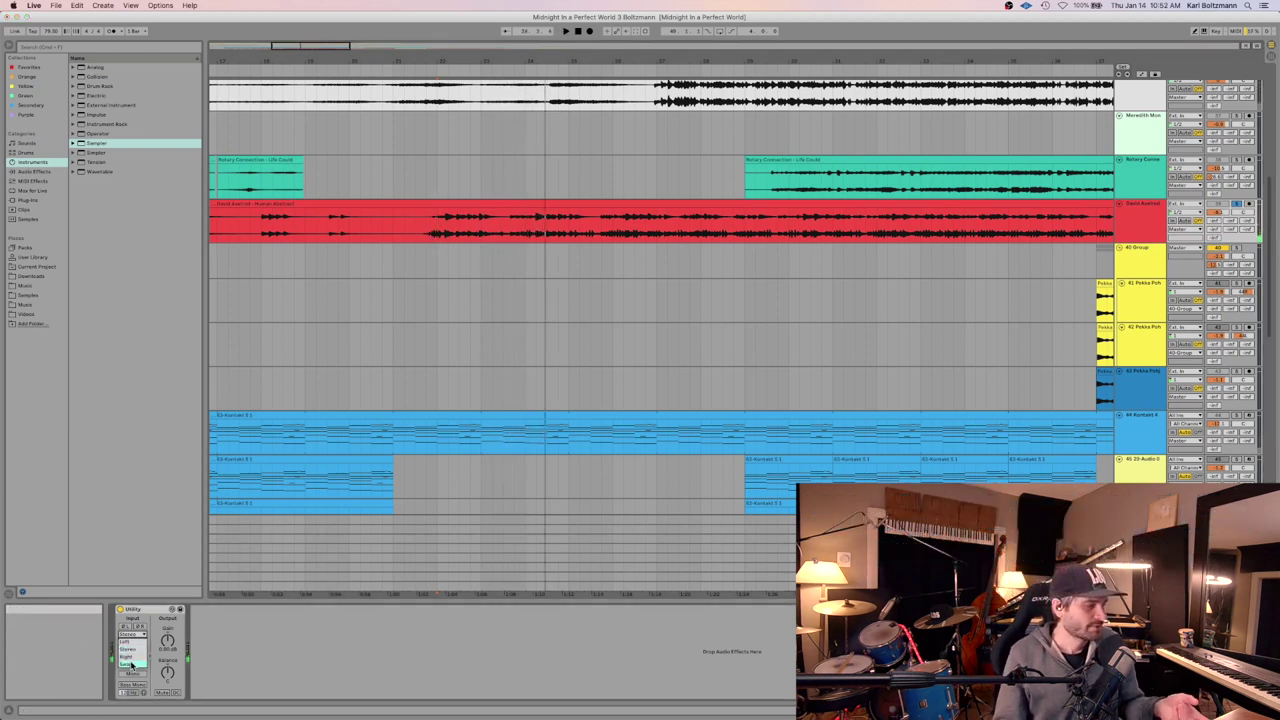
{"action": "key", "text": "space"}
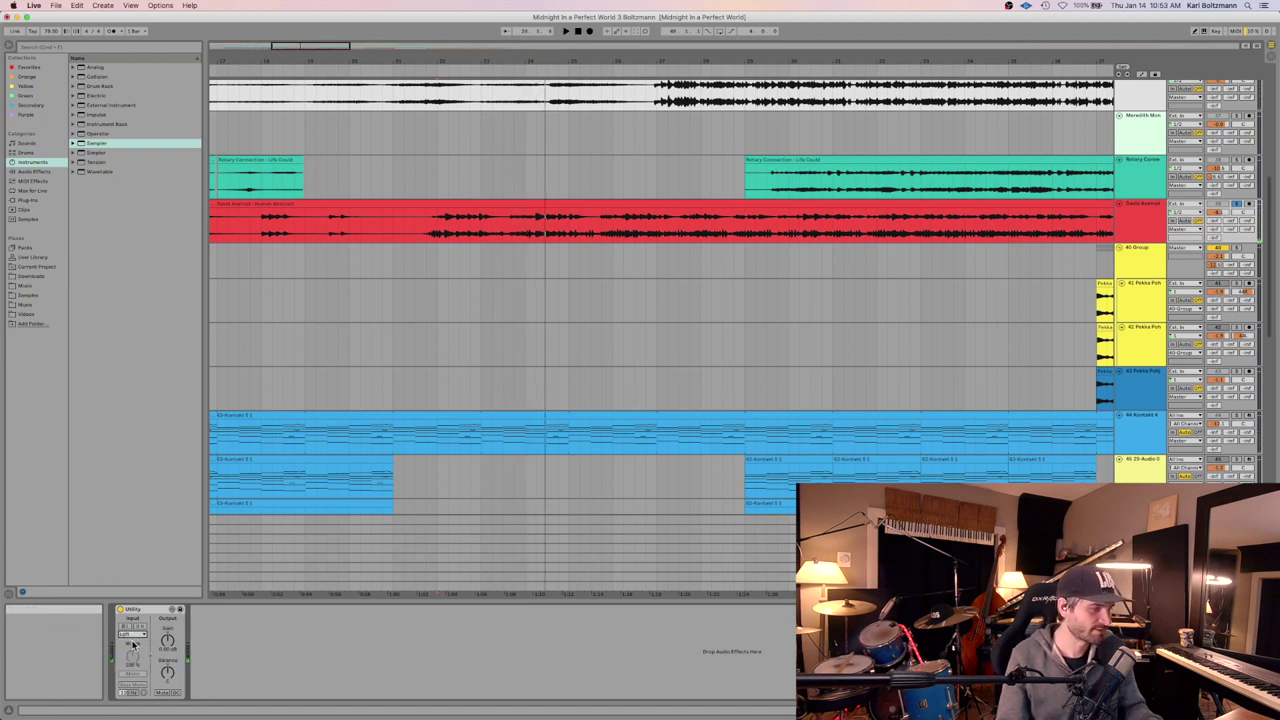
{"action": "key", "text": "space"}
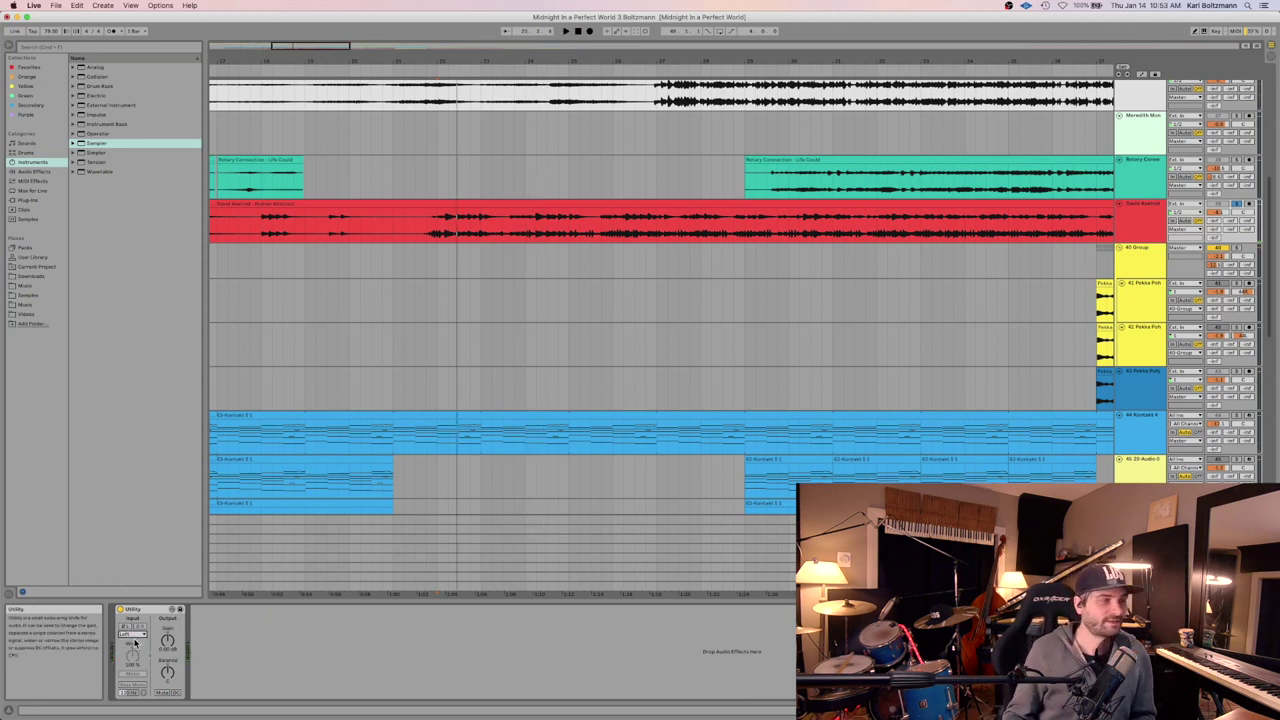
Solo track 54, the chopped David Axelrod part, and audition it twice from bar 5.
{"action": "left_click_drag", "start_coordinate": [502, 60], "coordinate": [436, 60]}
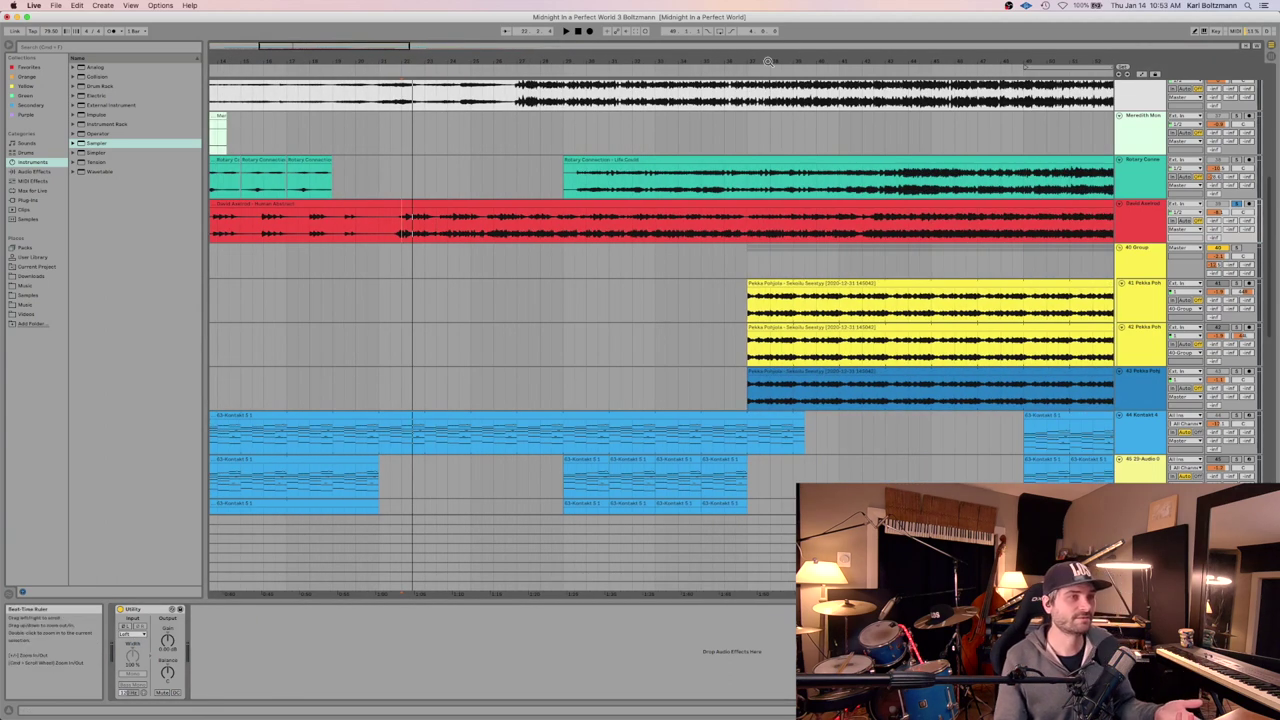
{"action": "left_click_drag", "start_coordinate": [768, 62], "coordinate": [605, 73]}
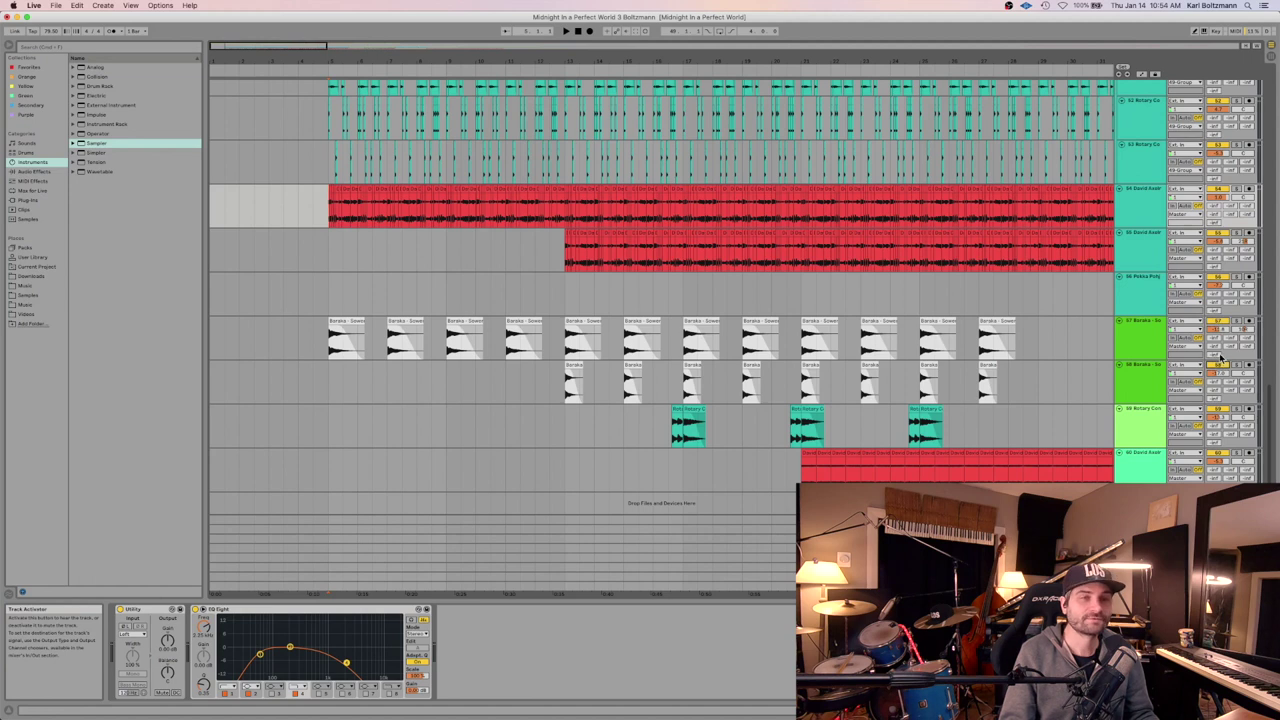
{"action": "left_click", "coordinate": [1236, 189]}
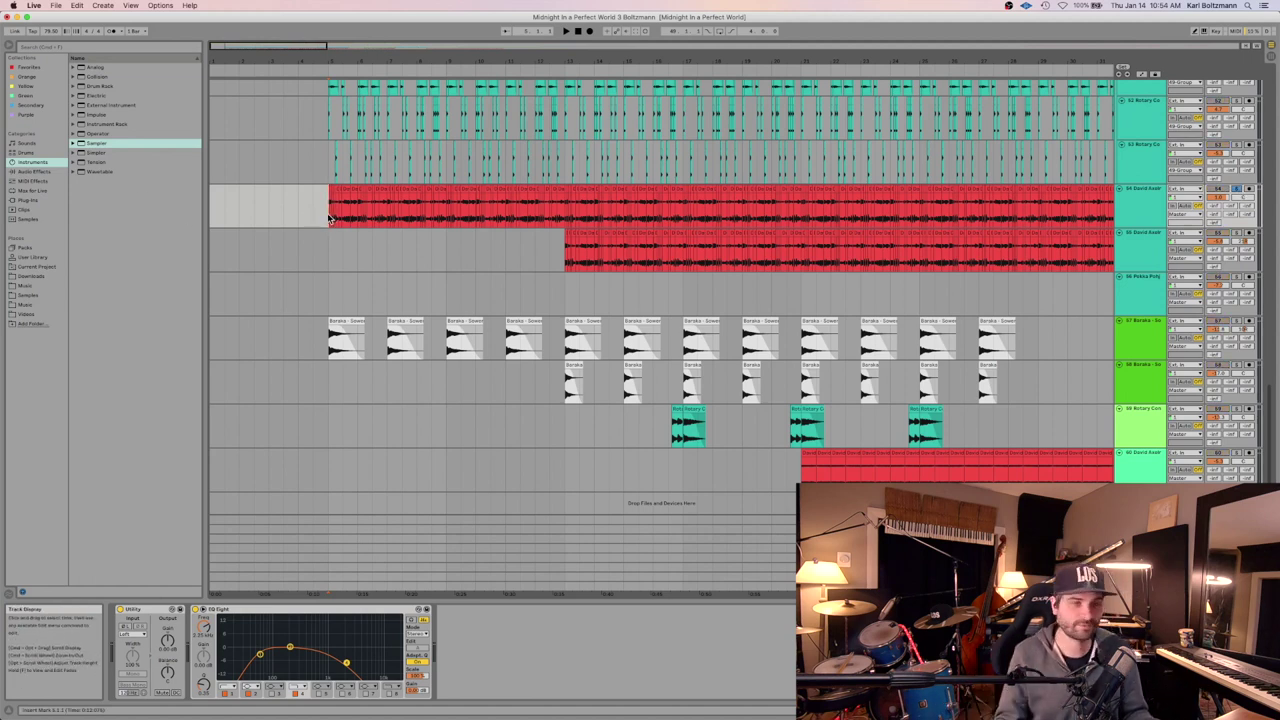
{"action": "key", "text": "space"}
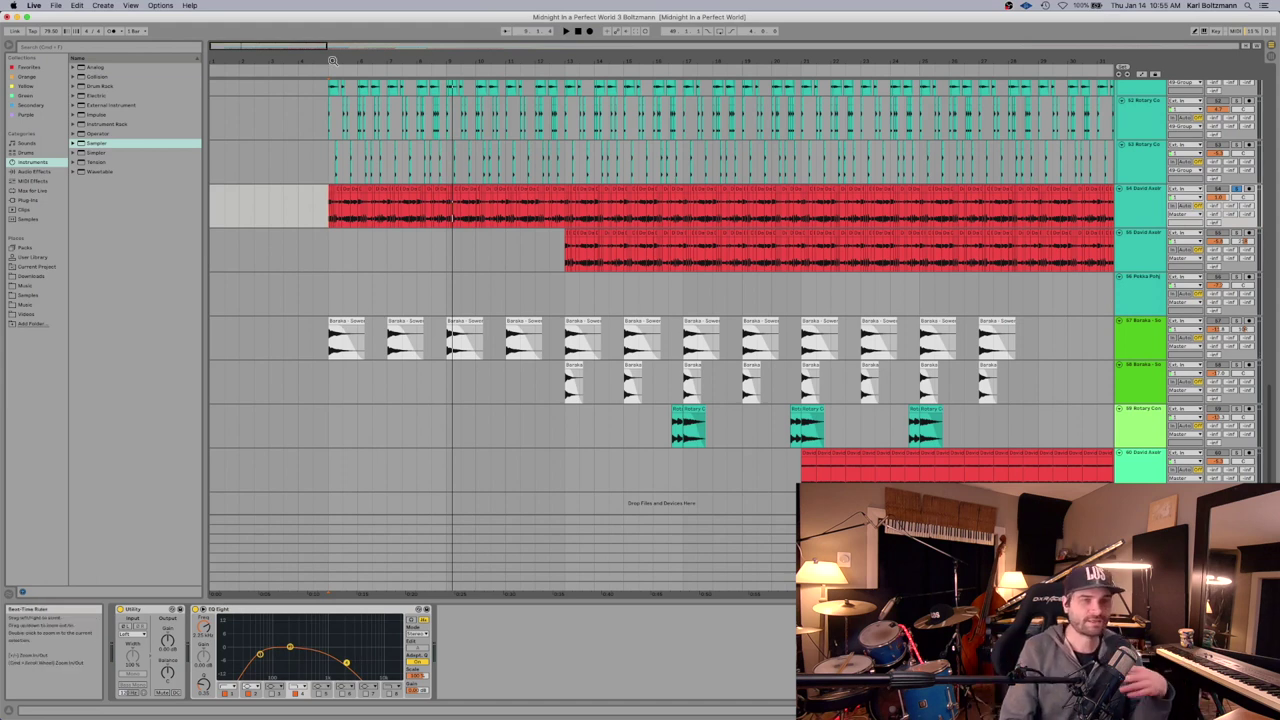
{"action": "left_click", "coordinate": [329, 216]}
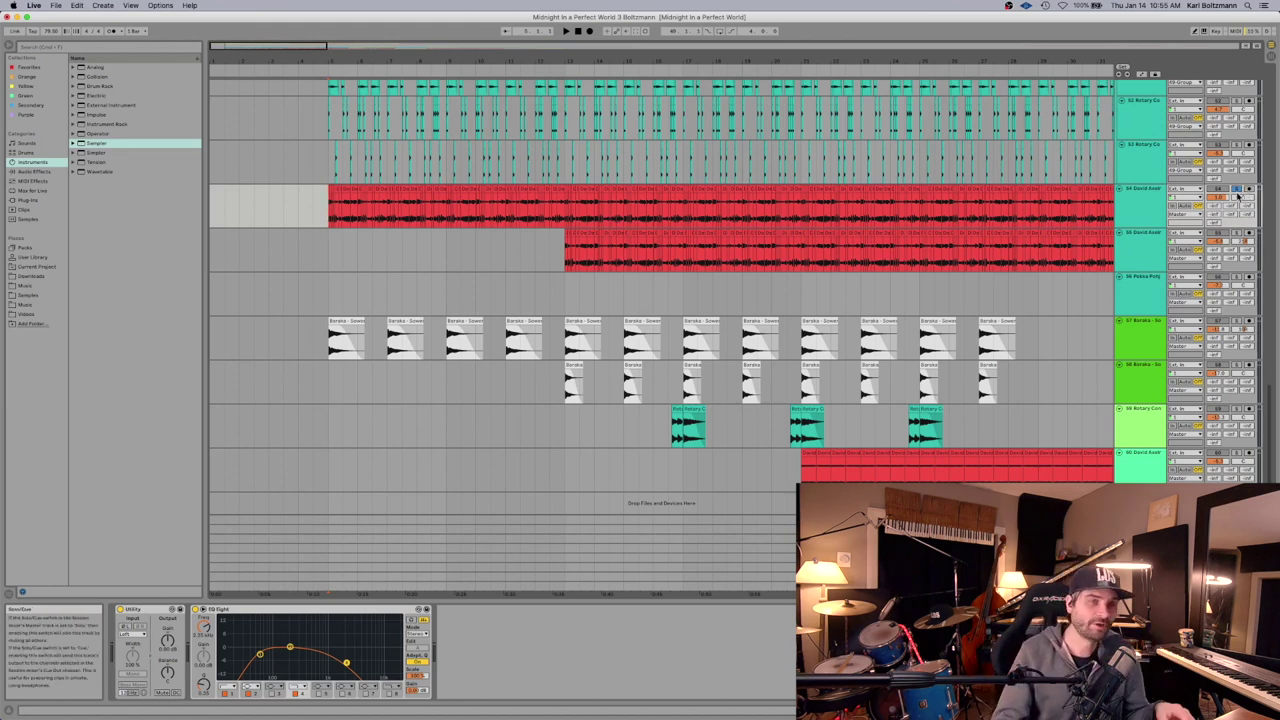
{"action": "key", "text": "space"}
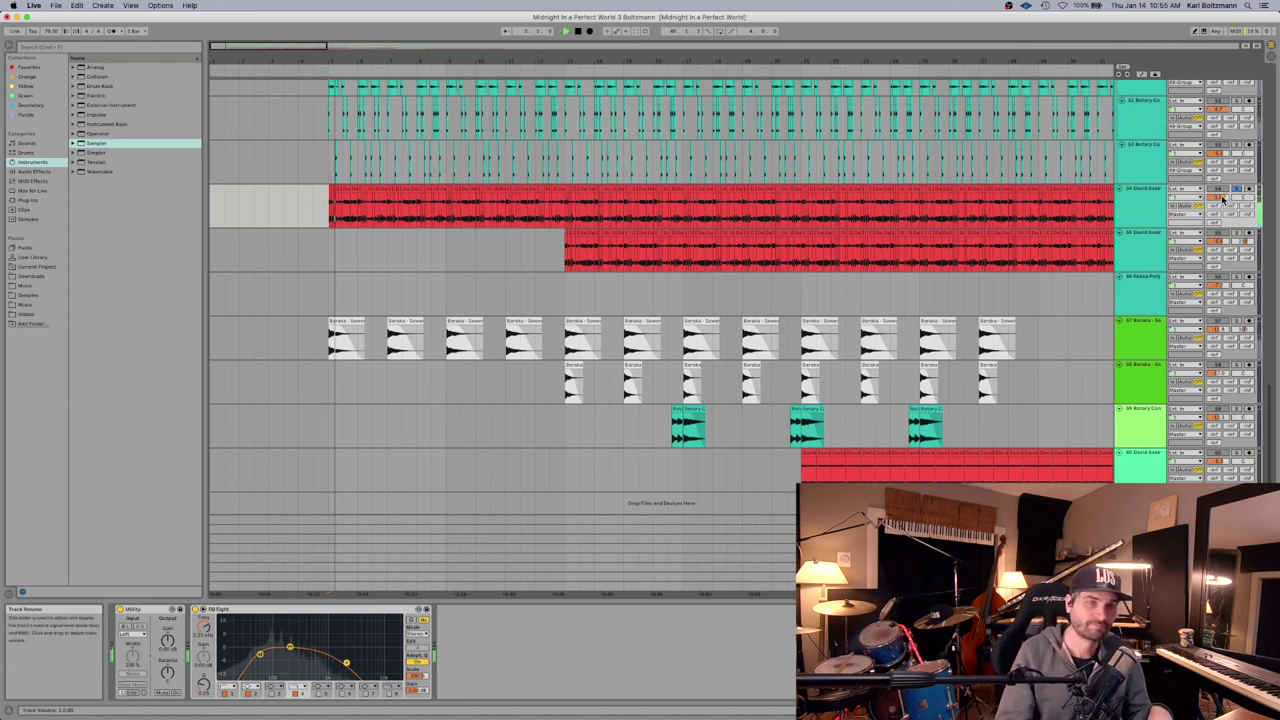
{"action": "key", "text": "space"}
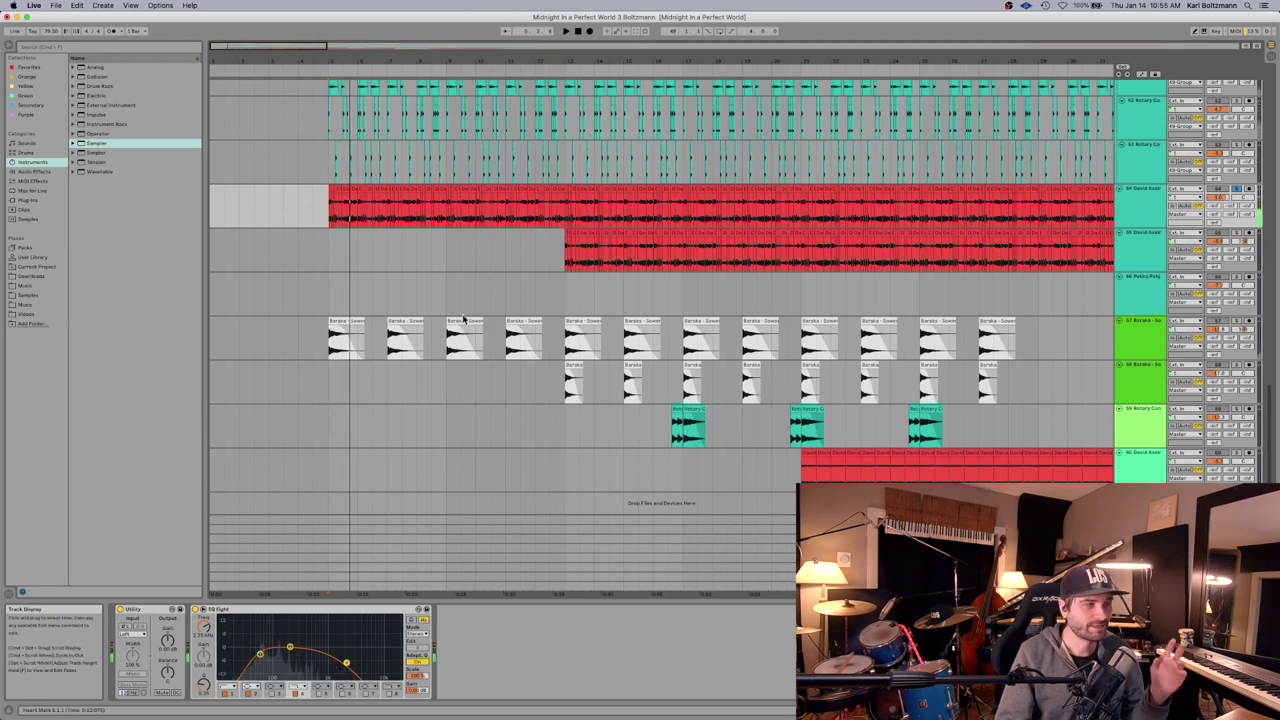
Unsolo track 54 and play the arrangement from bar 1, reviewing the Sampler, Rotary Connection drum and David Axelrod tracks together.
{"action": "scroll", "coordinate": [415, 336], "scroll_direction": "up", "scroll_amount": 5}
{"action": "scroll", "coordinate": [415, 336], "scroll_direction": "up", "scroll_amount": 5}
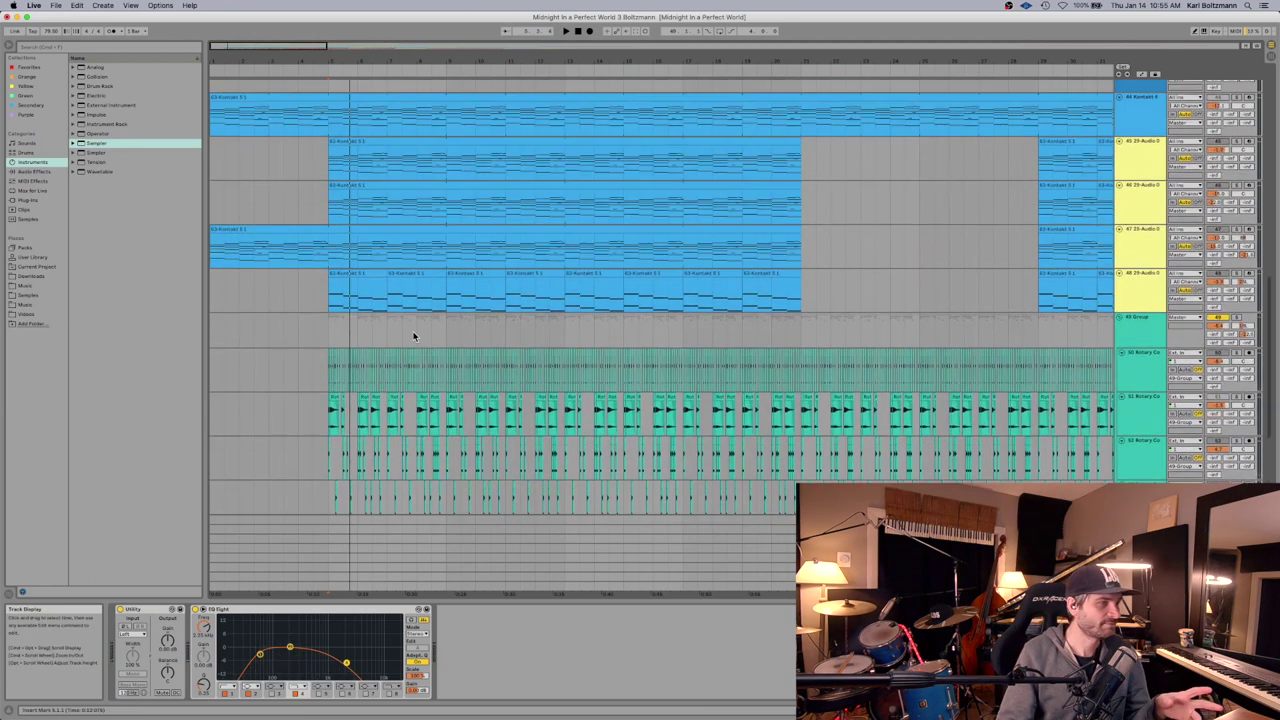
{"action": "scroll", "coordinate": [783, 360], "scroll_direction": "down", "scroll_amount": 5}
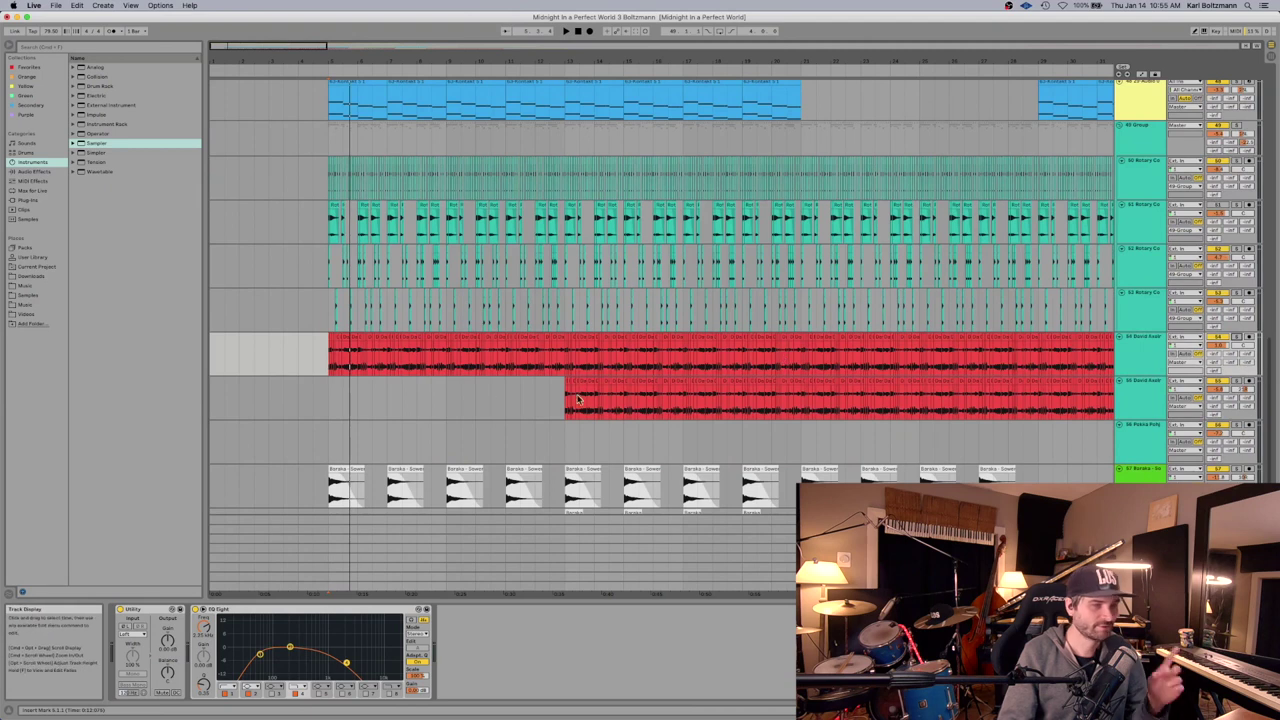
{"action": "scroll", "coordinate": [1148, 420], "scroll_direction": "down", "scroll_amount": 3}
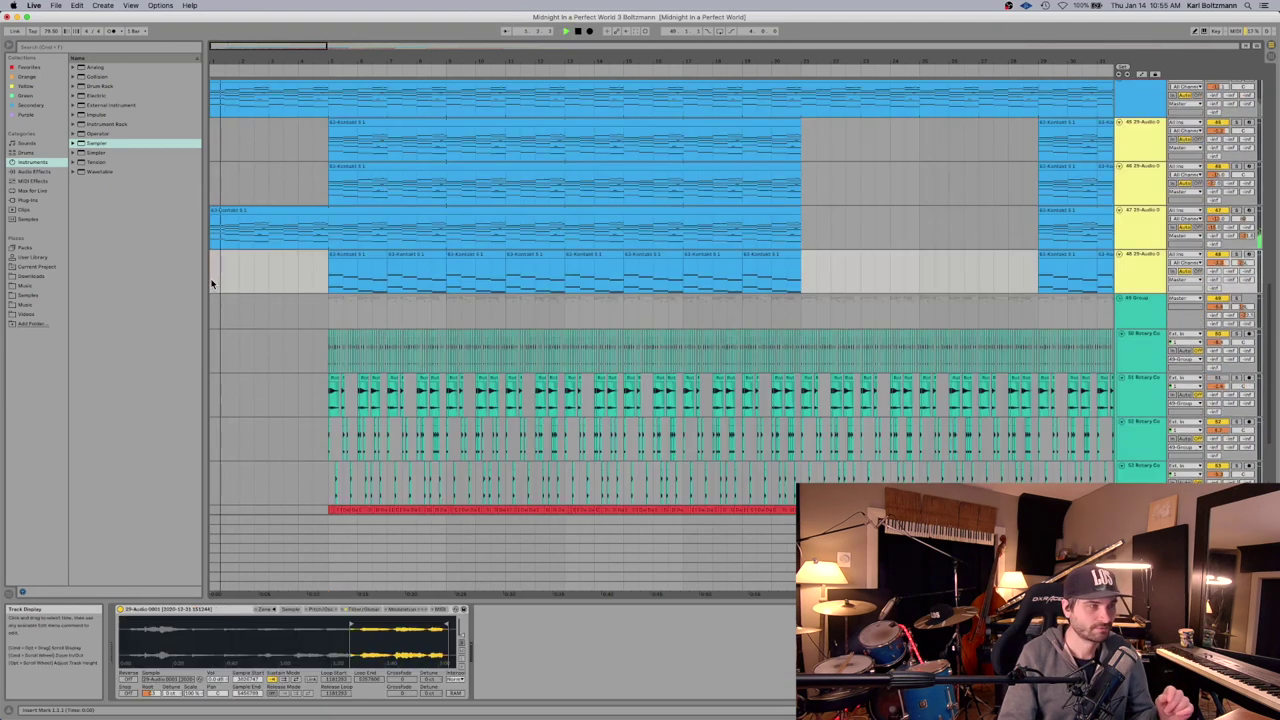
{"action": "scroll", "coordinate": [294, 300], "scroll_direction": "up", "scroll_amount": 3}
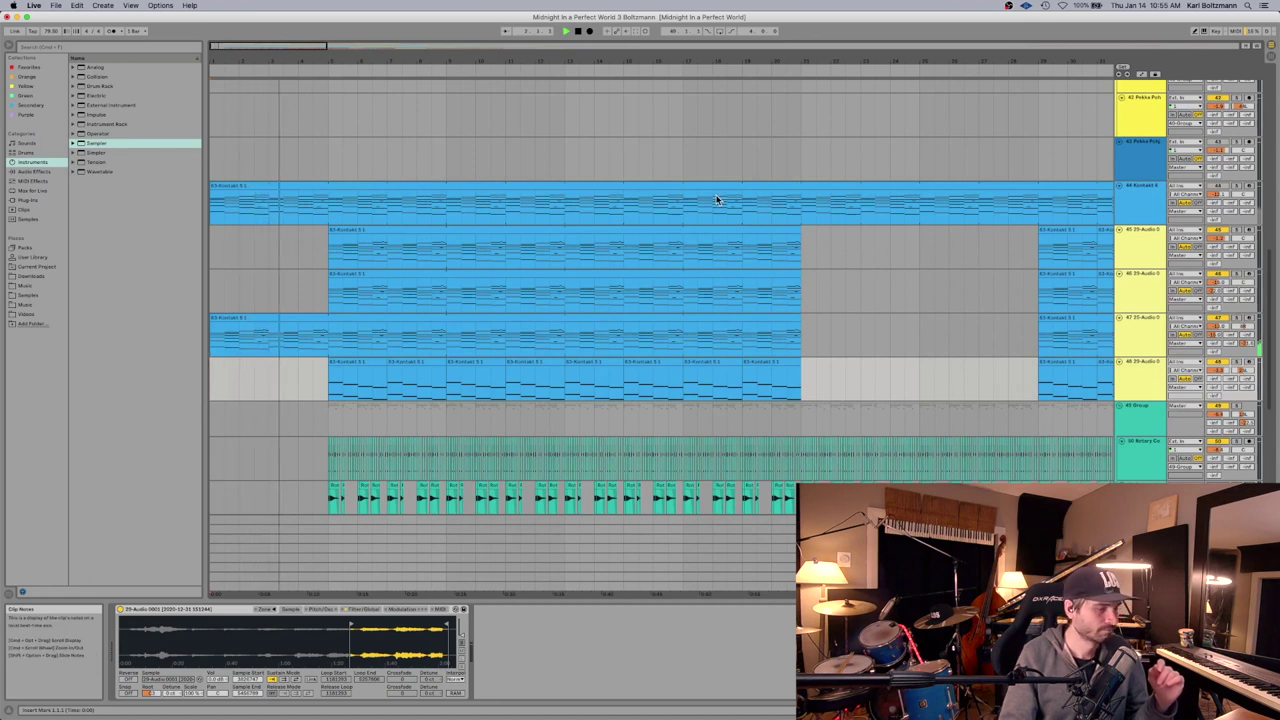
{"action": "scroll", "coordinate": [671, 279], "scroll_direction": "down", "scroll_amount": 4}
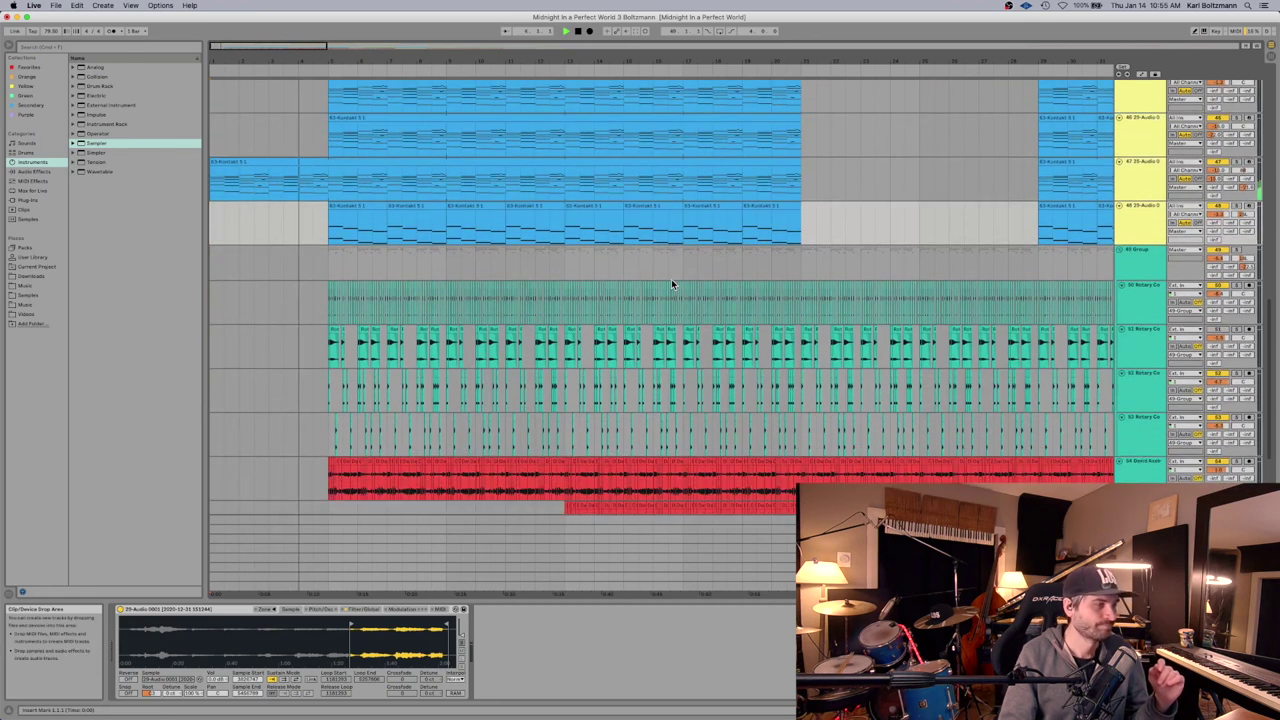
{"action": "scroll", "coordinate": [671, 280], "scroll_direction": "down", "scroll_amount": 1}
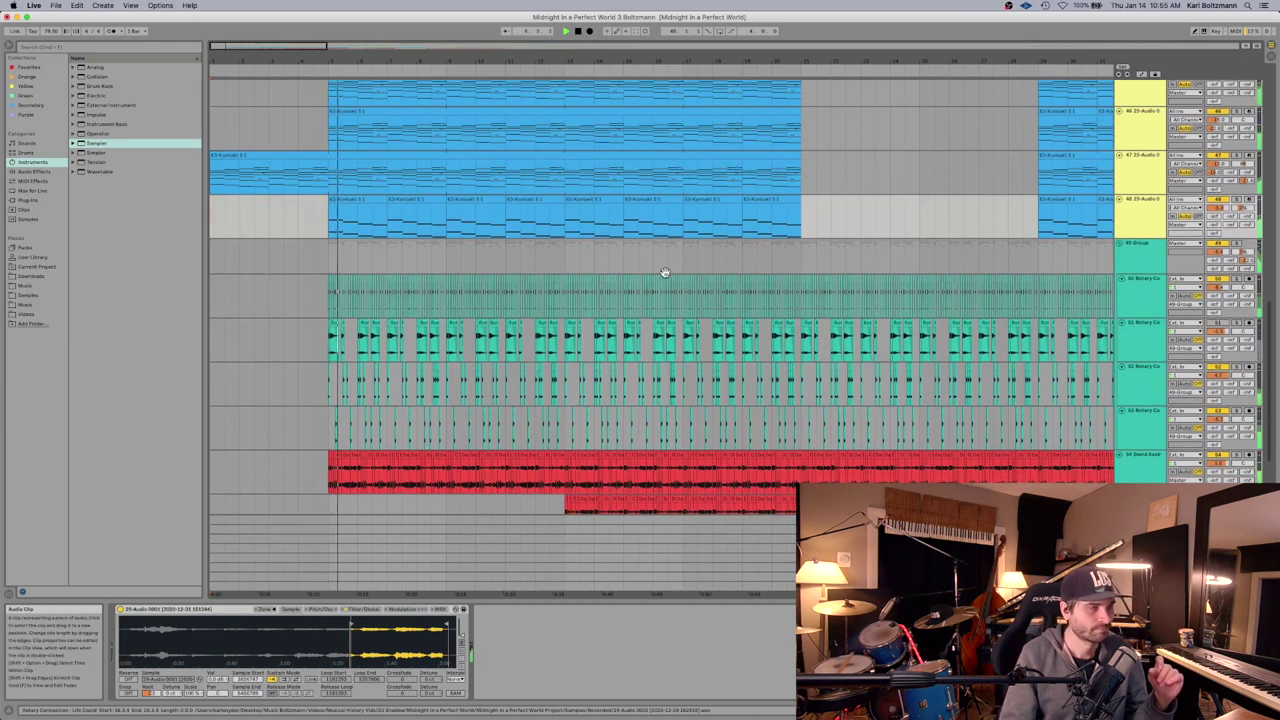
{"action": "scroll", "coordinate": [645, 290], "scroll_direction": "up", "scroll_amount": 5}
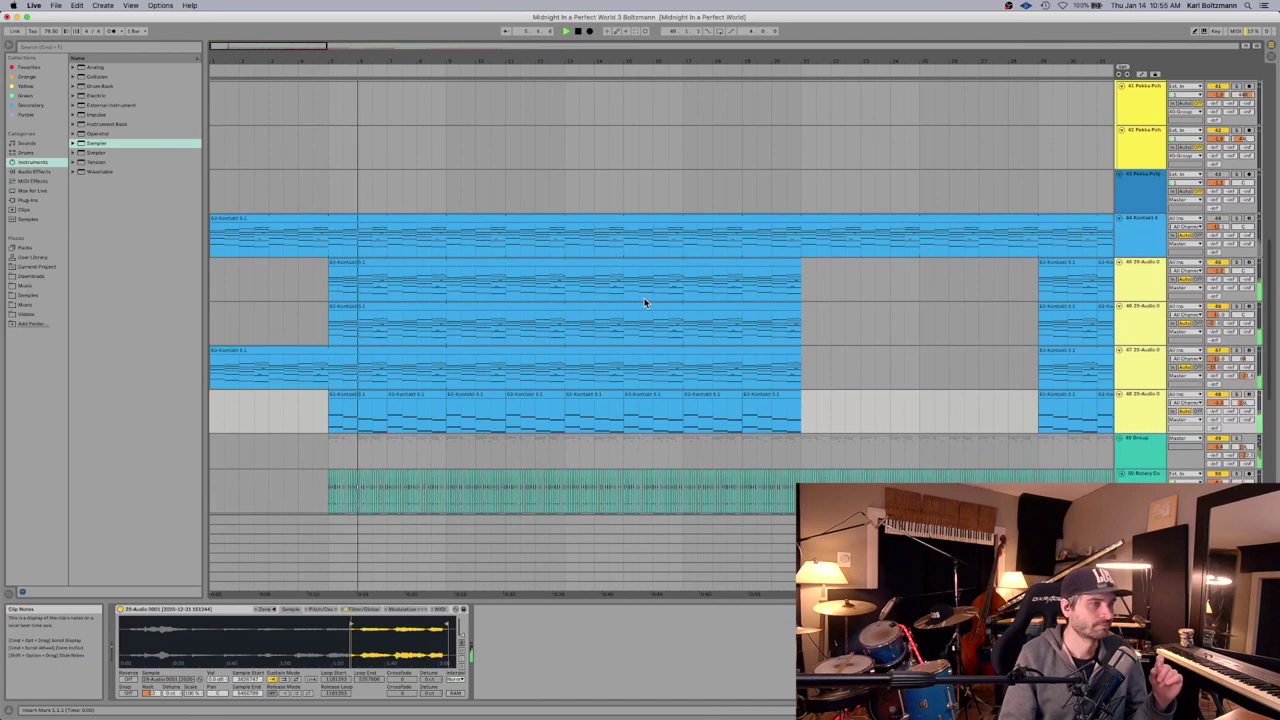
{"action": "scroll", "coordinate": [645, 302], "scroll_direction": "down", "scroll_amount": 4}
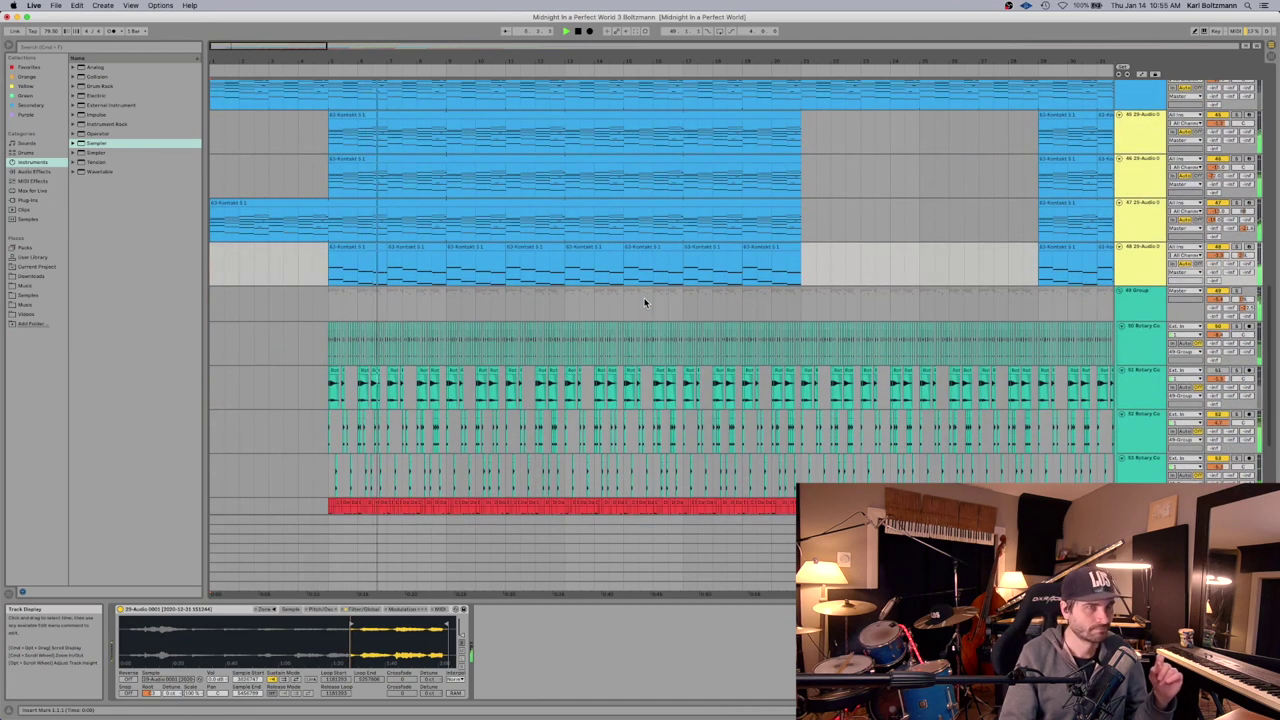
{"action": "scroll", "coordinate": [645, 302], "scroll_direction": "down", "scroll_amount": 2}
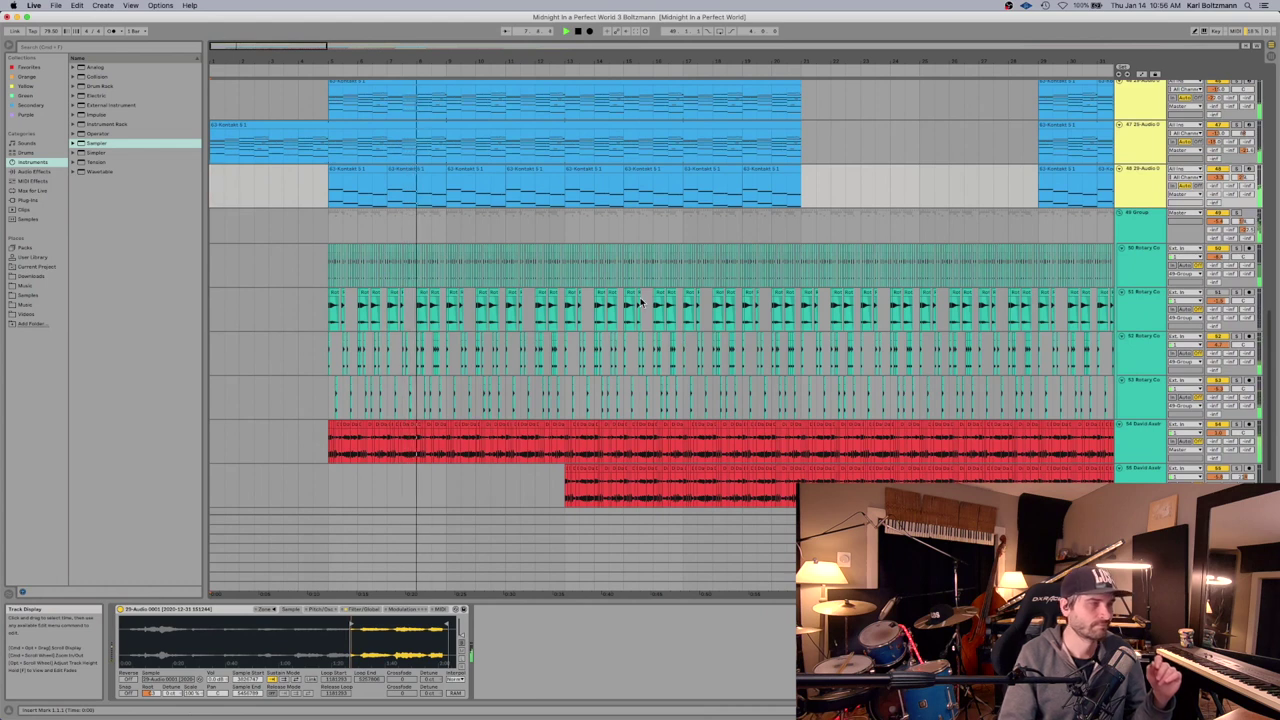
{"action": "scroll", "coordinate": [456, 290], "scroll_direction": "down", "scroll_amount": 3}
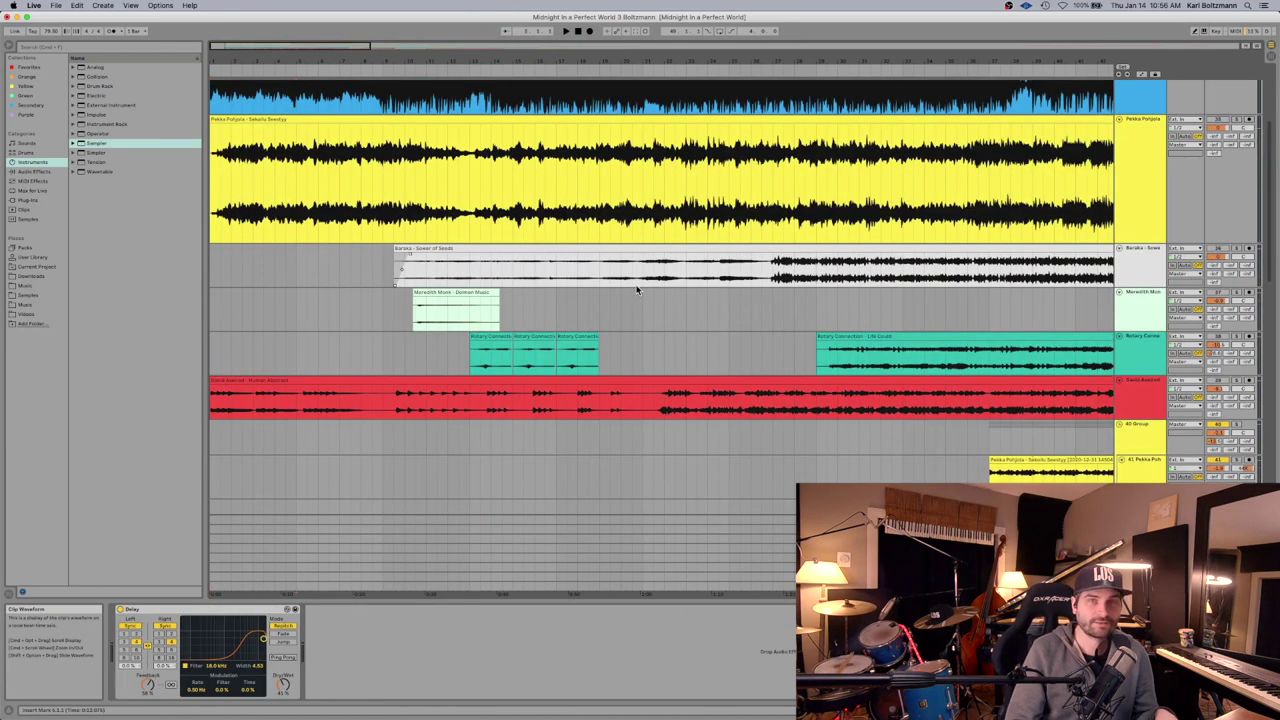
Solo the Baraka - Sower of Seeds source track and play its clip from about bar 11.
{"action": "left_click", "coordinate": [441, 276]}
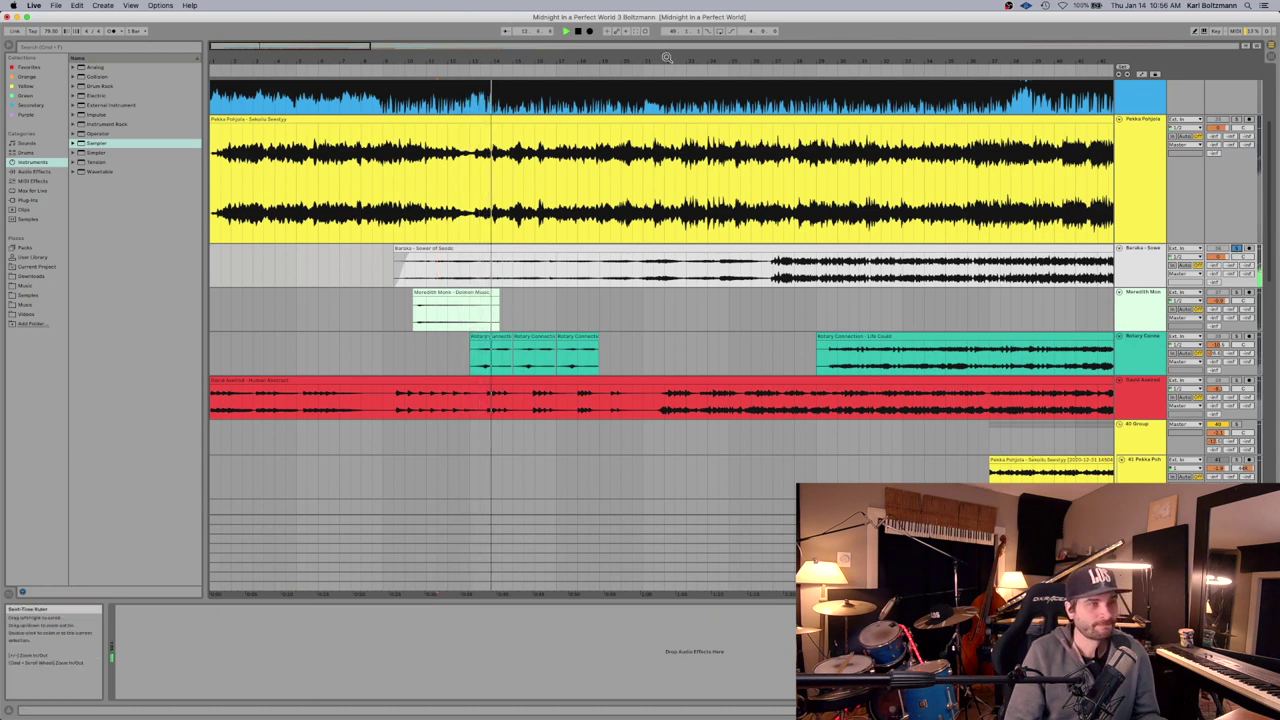
{"action": "left_click_drag", "start_coordinate": [667, 60], "coordinate": [346, 14]}
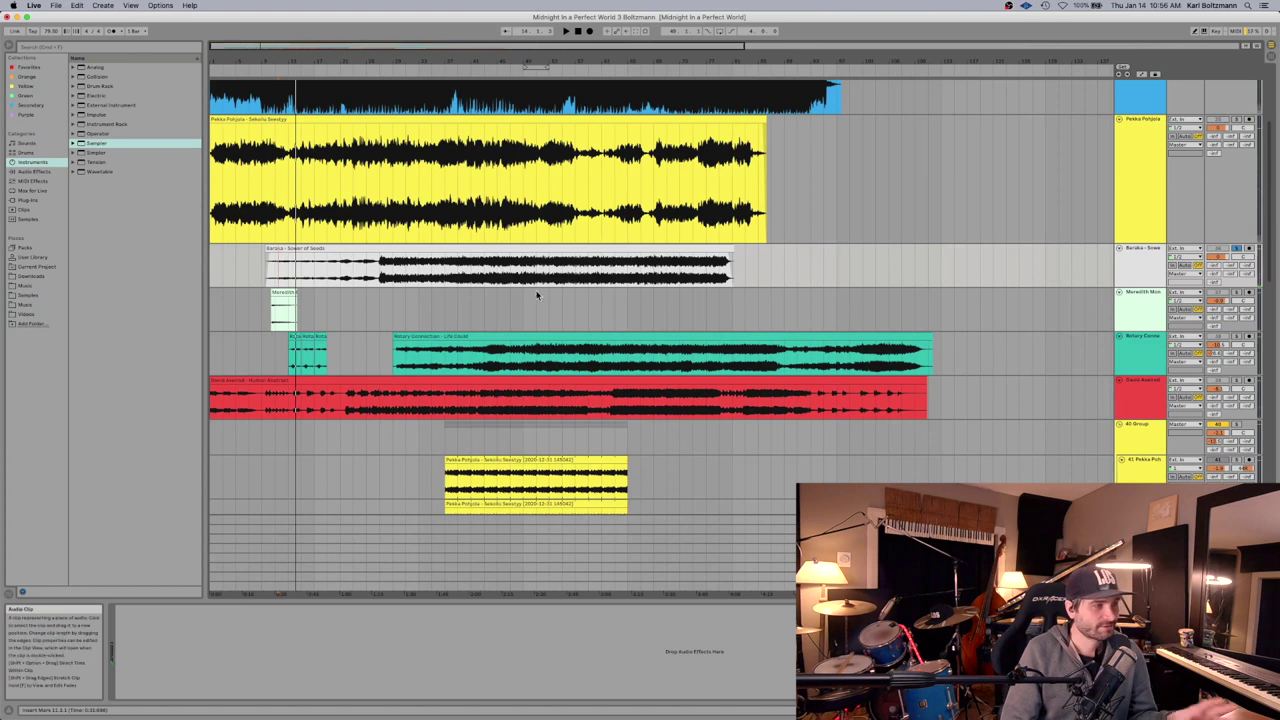
Locate the last hit before the faded end of the soloed Baraka - Sower of Seeds clip and play it from about bar 79.
{"action": "left_click_drag", "start_coordinate": [723, 55], "coordinate": [531, 182]}
{"action": "right_click", "coordinate": [600, 288]}
{"action": "left_click", "coordinate": [603, 422]}
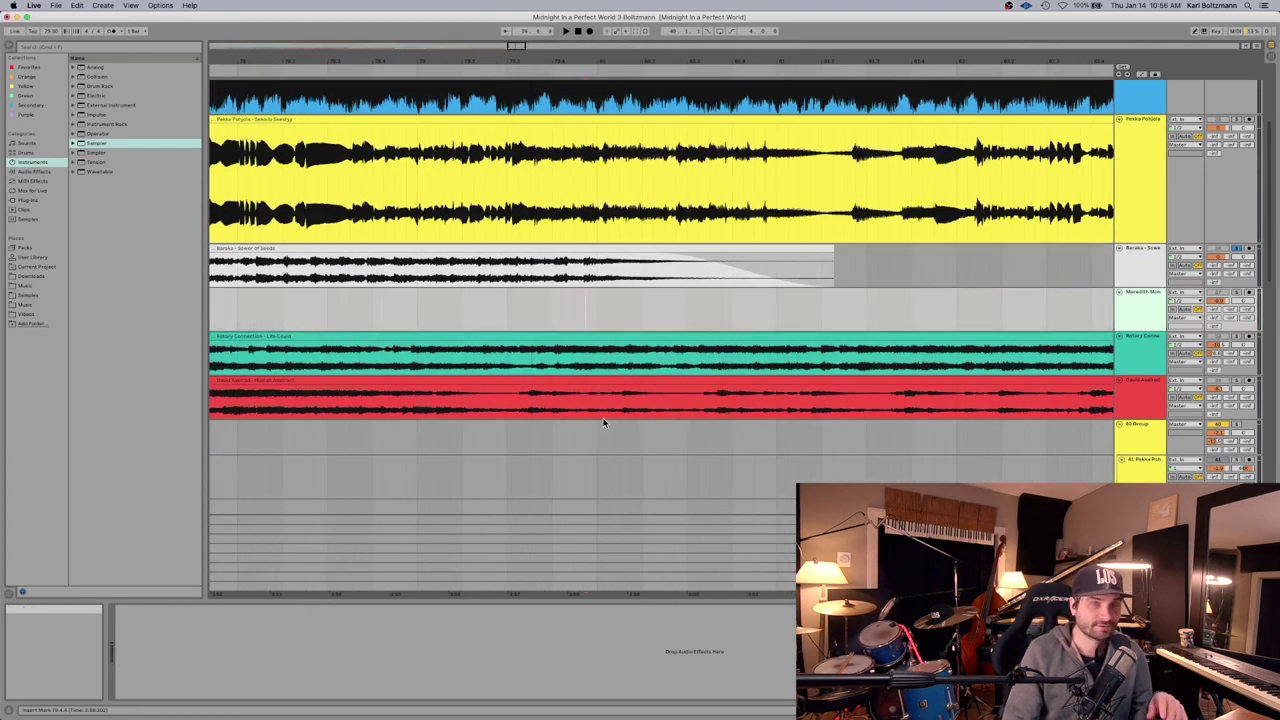
{"action": "left_click", "coordinate": [586, 277]}
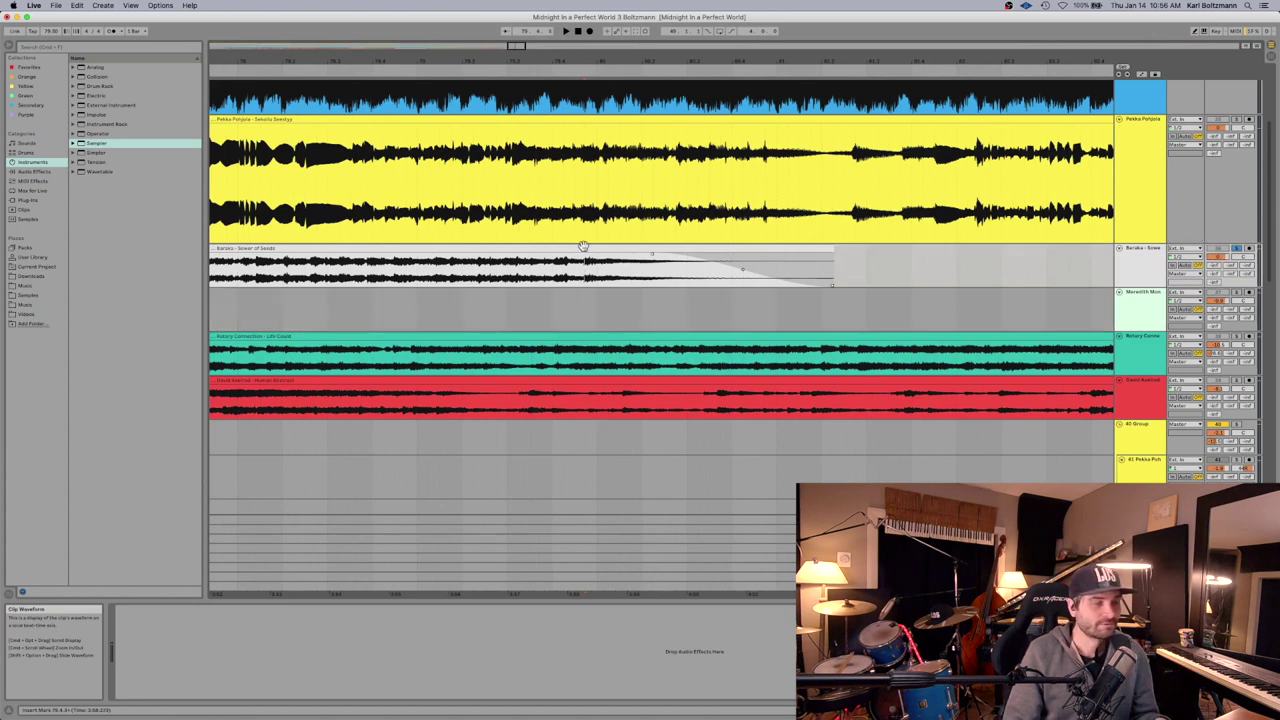
{"action": "left_click_drag", "start_coordinate": [585, 64], "coordinate": [647, 62]}
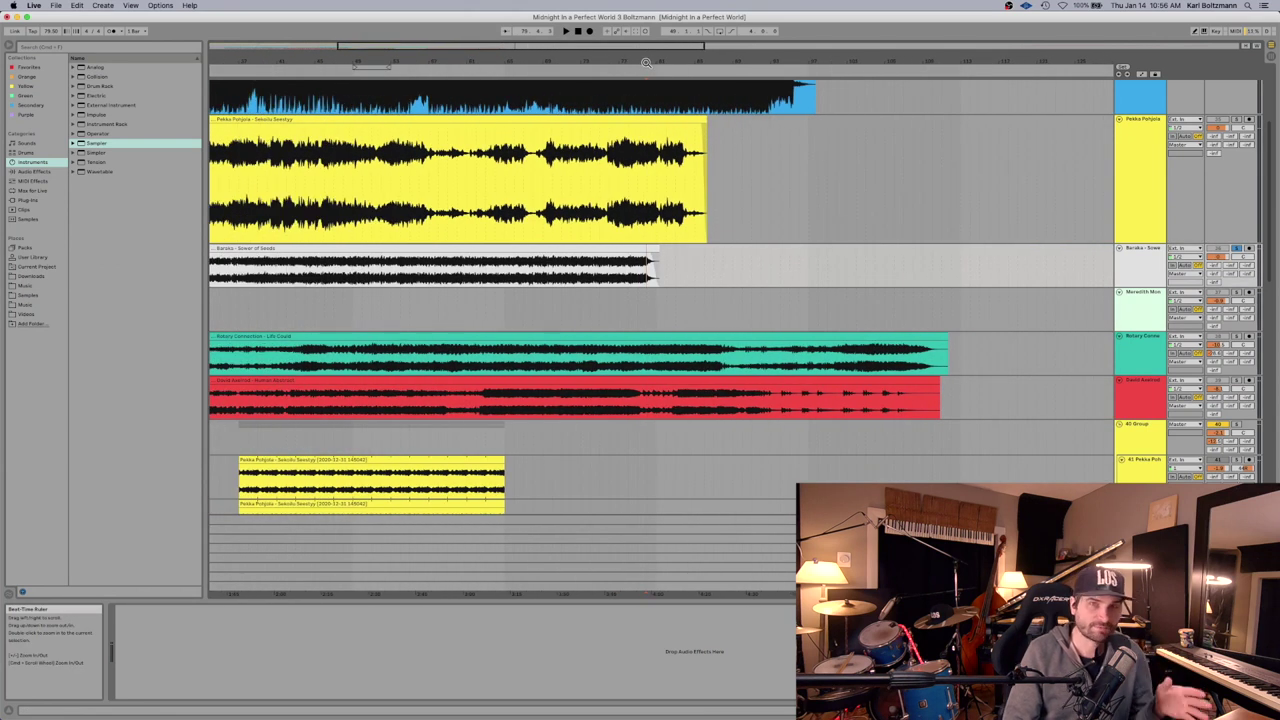
{"action": "left_click_drag", "start_coordinate": [649, 60], "coordinate": [637, 177]}
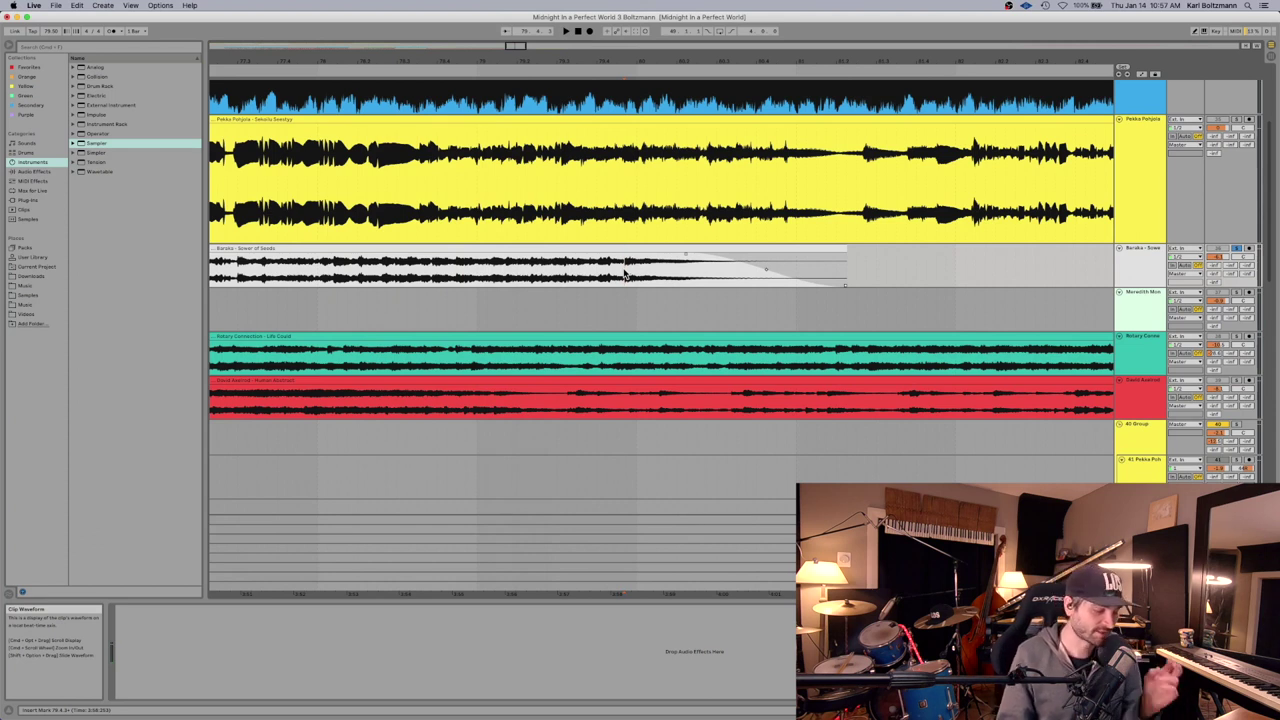
{"action": "key", "text": "space"}
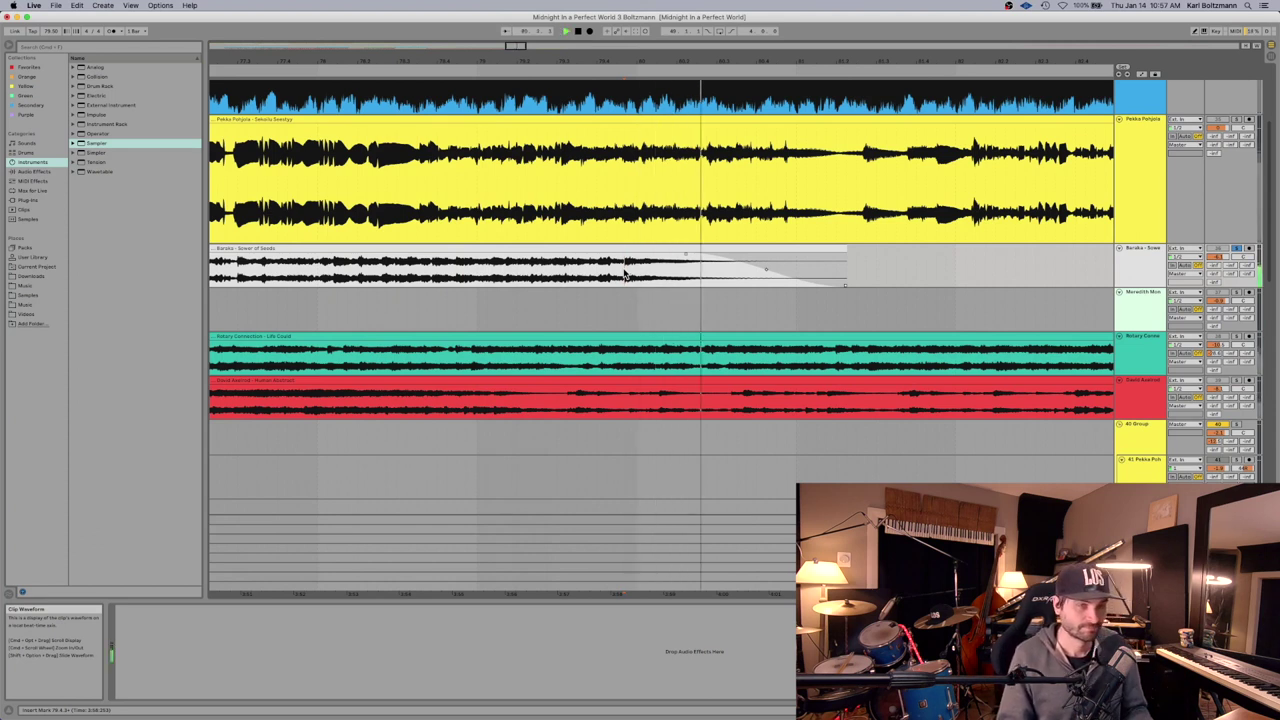
{"action": "key", "text": "space"}
{"action": "key", "text": "space"}
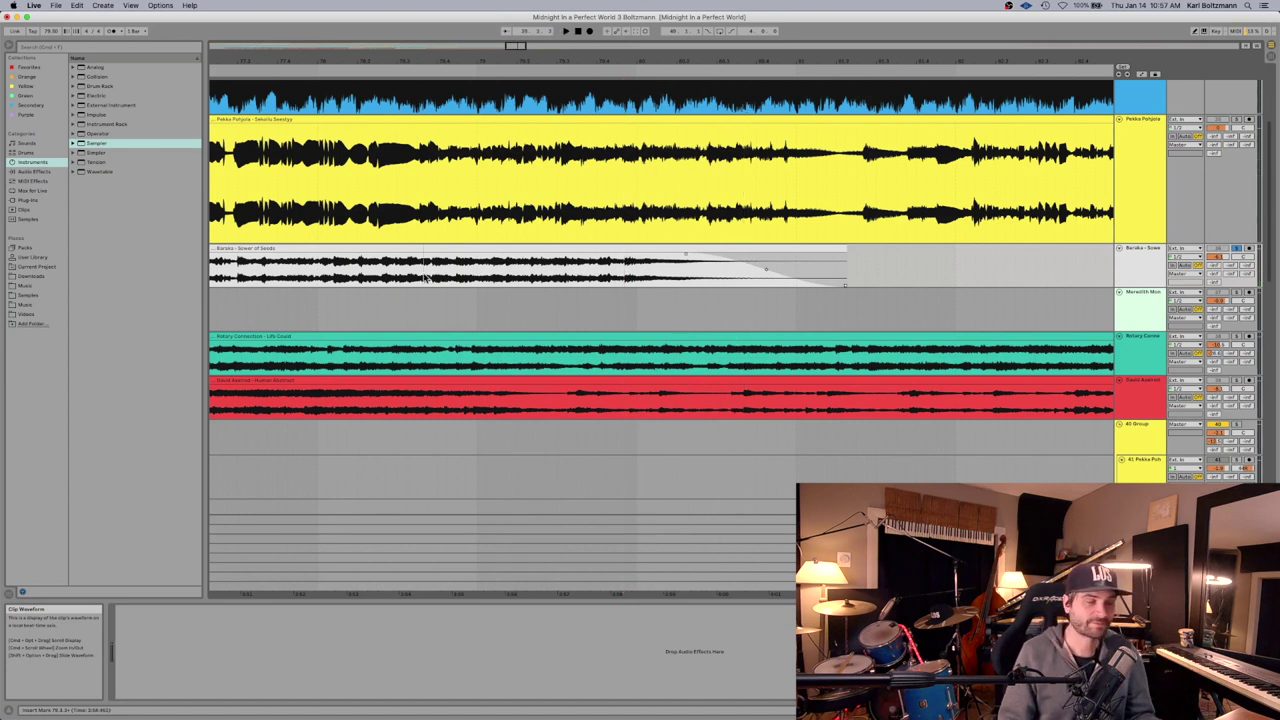
Audition the Baraka ending from slightly earlier, and again from just before its final hit.
{"action": "key", "text": "space"}
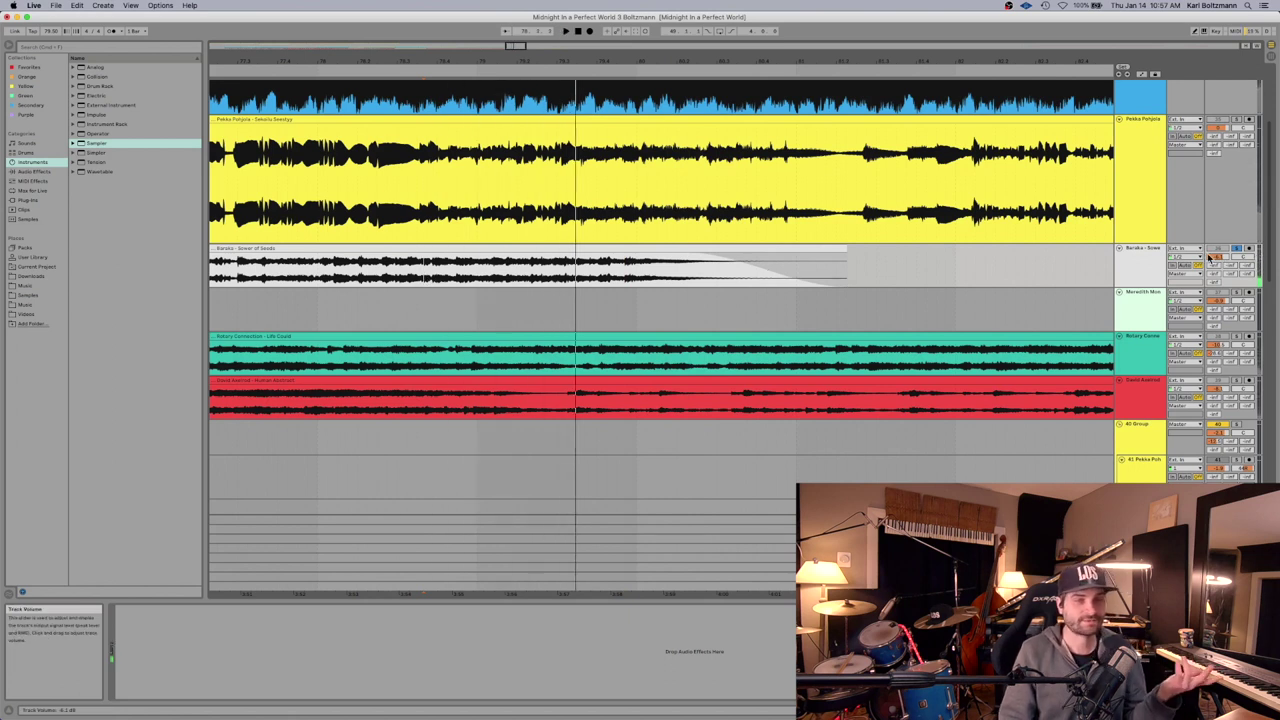
{"action": "left_click_drag", "start_coordinate": [608, 62], "coordinate": [629, 225]}
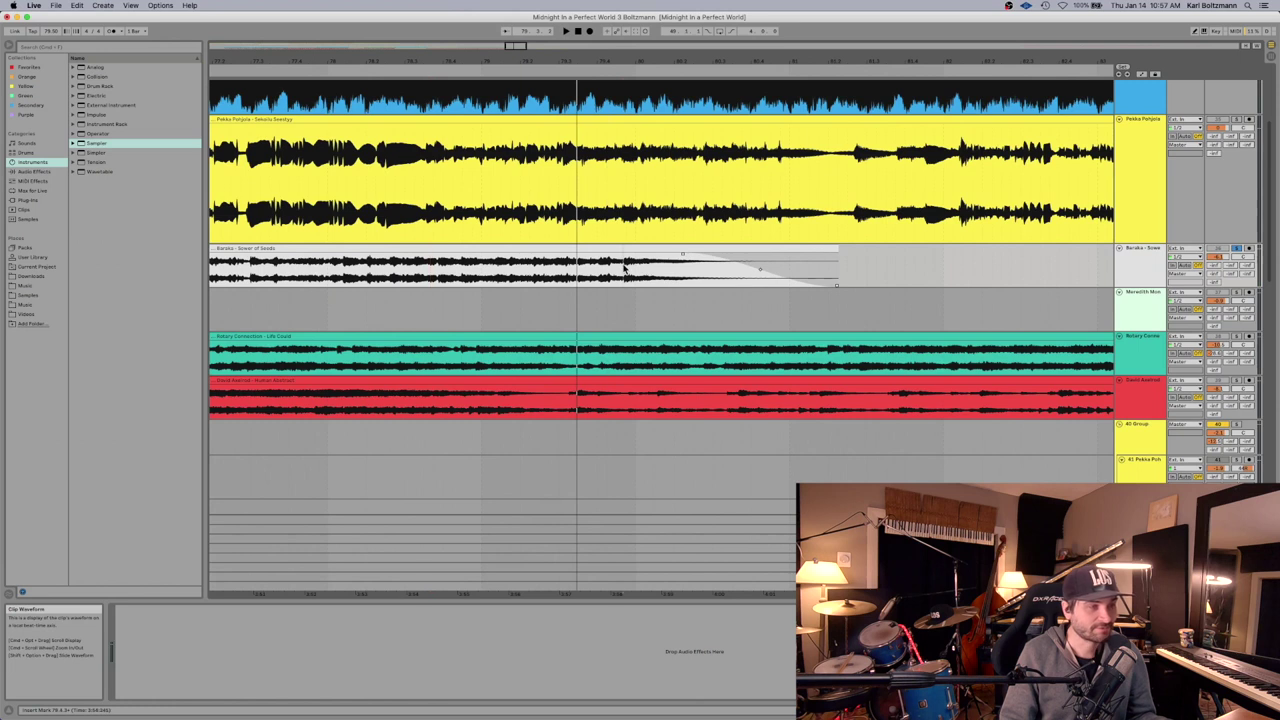
{"action": "key", "text": "space"}
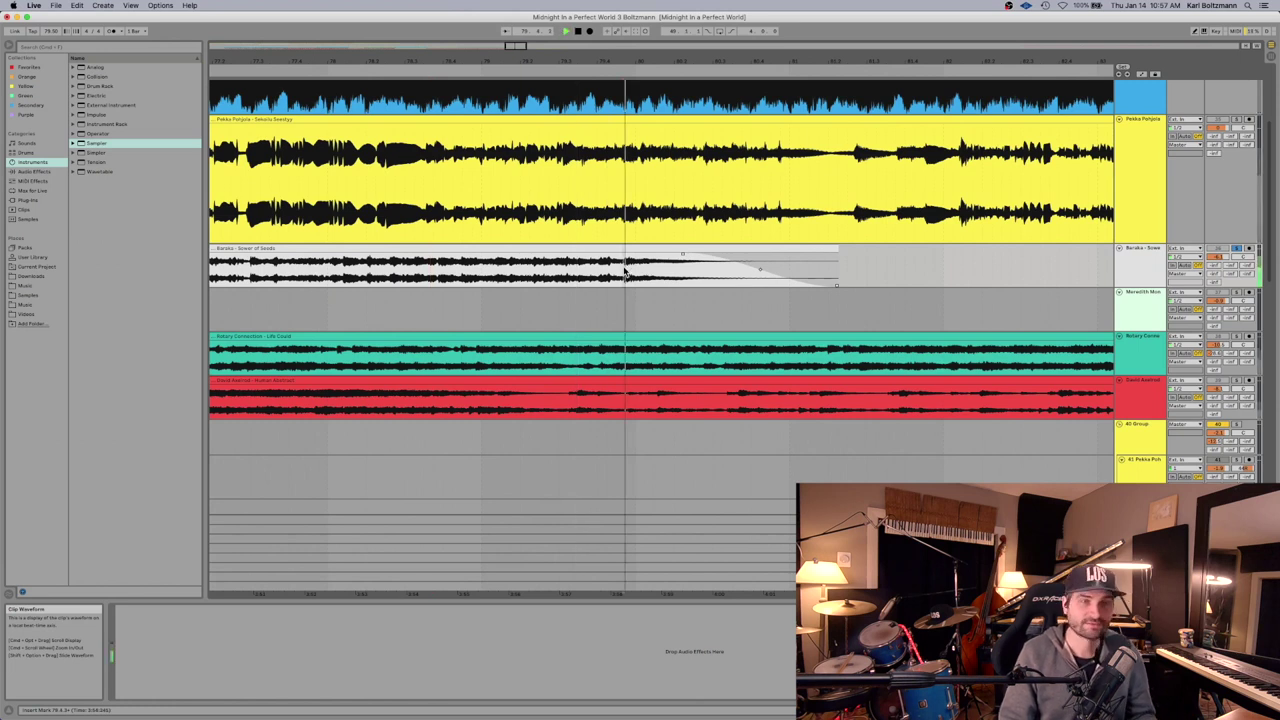
{"action": "key", "text": "space"}
Unsolo the Baraka source track and play the arrangement from bar 4, reviewing its repeated clips on track 57.
{"action": "left_click_drag", "start_coordinate": [590, 61], "coordinate": [928, 10]}
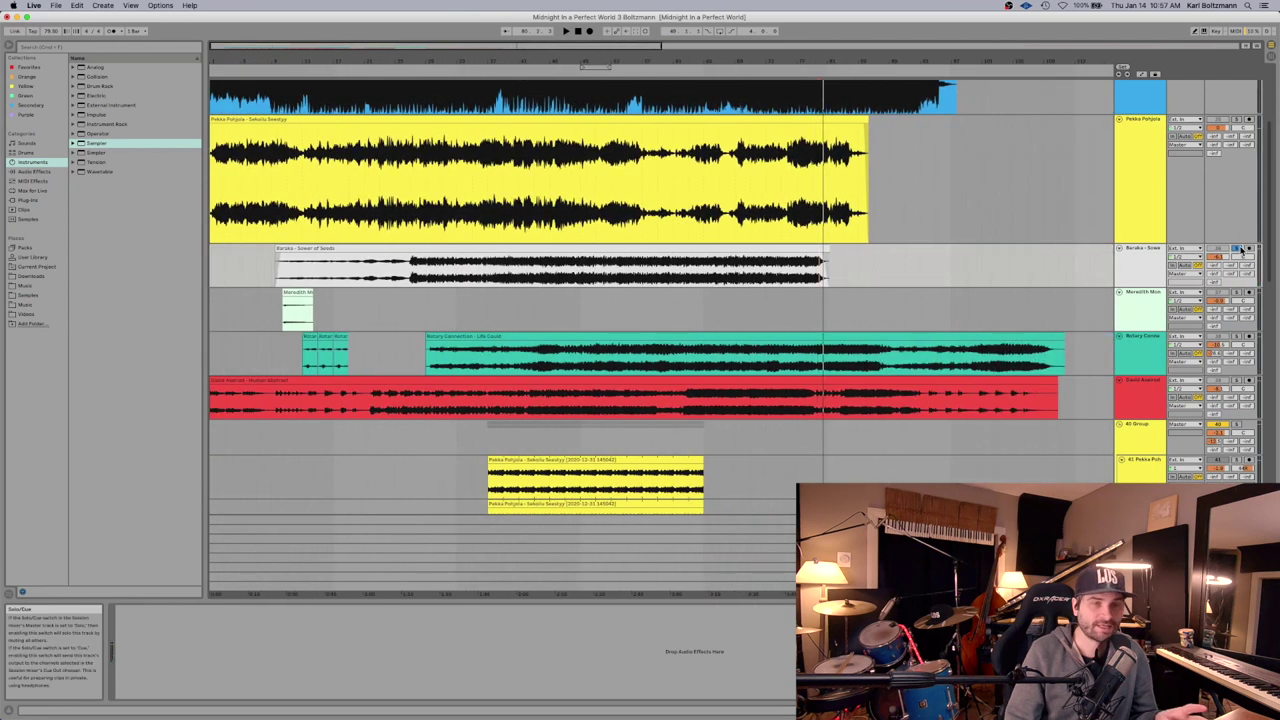
{"action": "scroll", "coordinate": [225, 370], "scroll_direction": "down", "scroll_amount": 15}
{"action": "scroll", "coordinate": [241, 386], "scroll_direction": "down", "scroll_amount": 2}
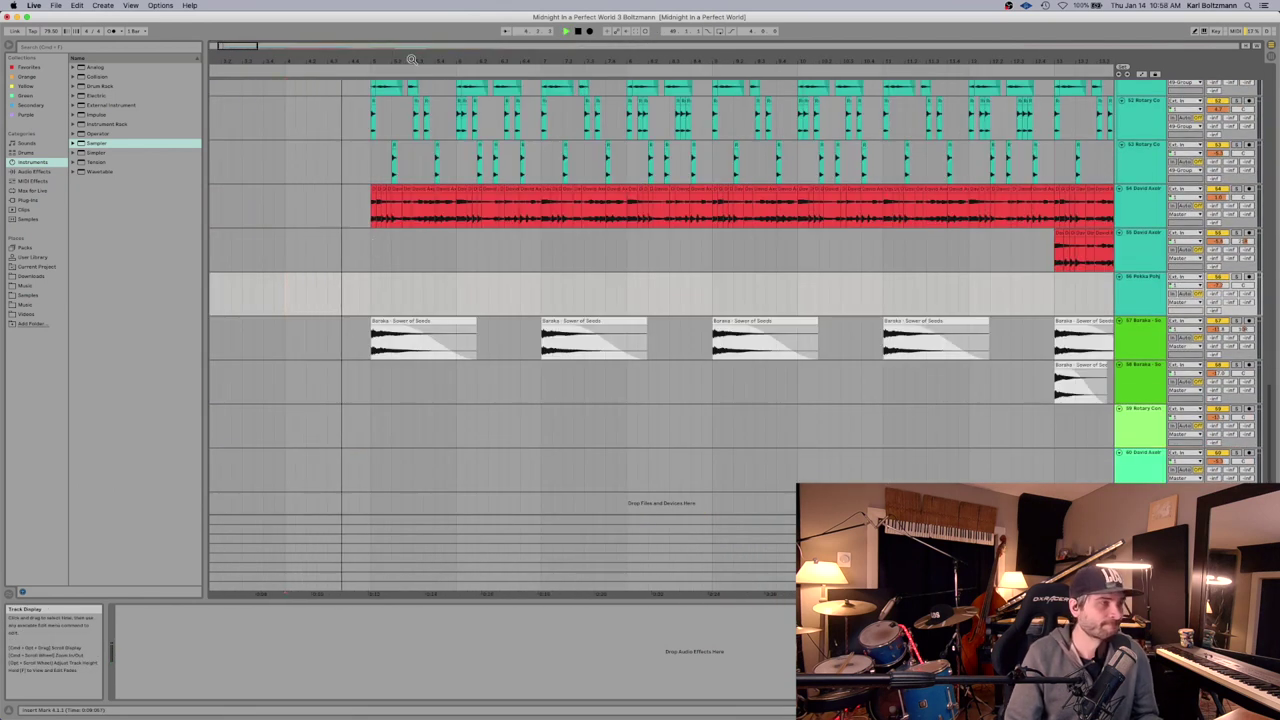
{"action": "left_click_drag", "start_coordinate": [414, 60], "coordinate": [414, 20]}
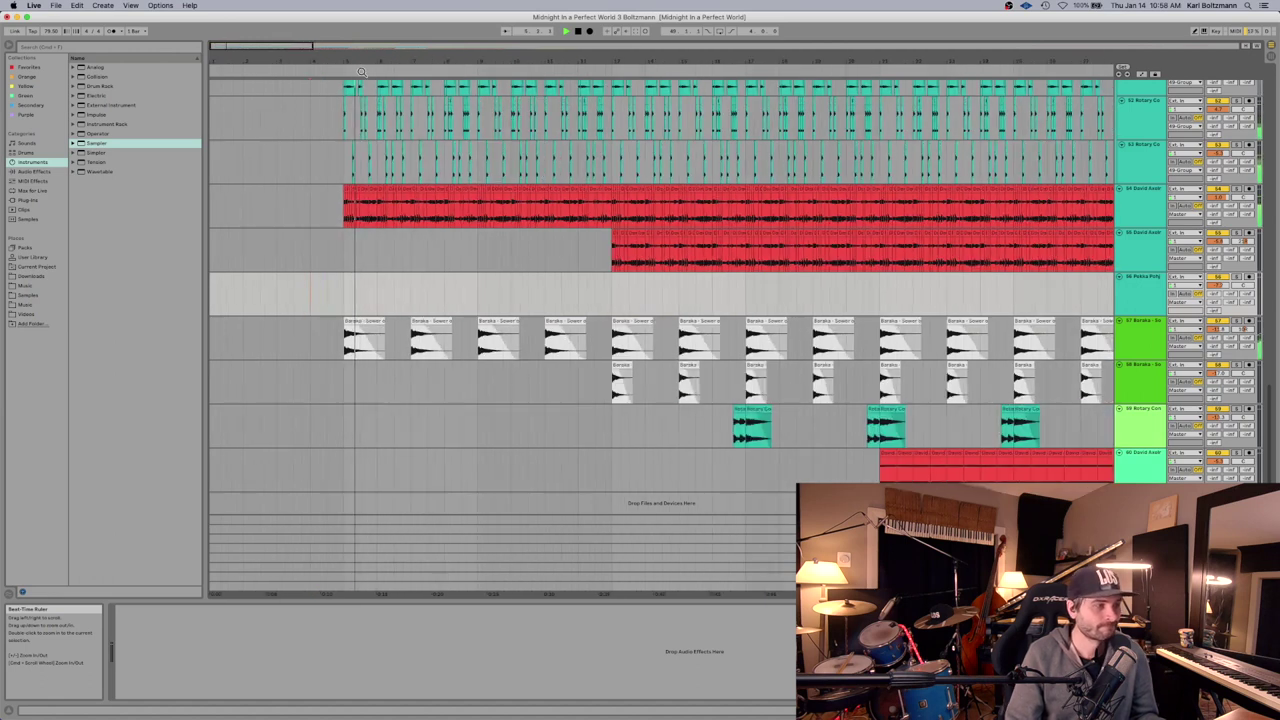
{"action": "key", "text": "space"}
Audition track 57, the Baraka part with Delay, from bar 5 and play it in context with the drums and chops.
{"action": "left_click", "coordinate": [342, 343]}
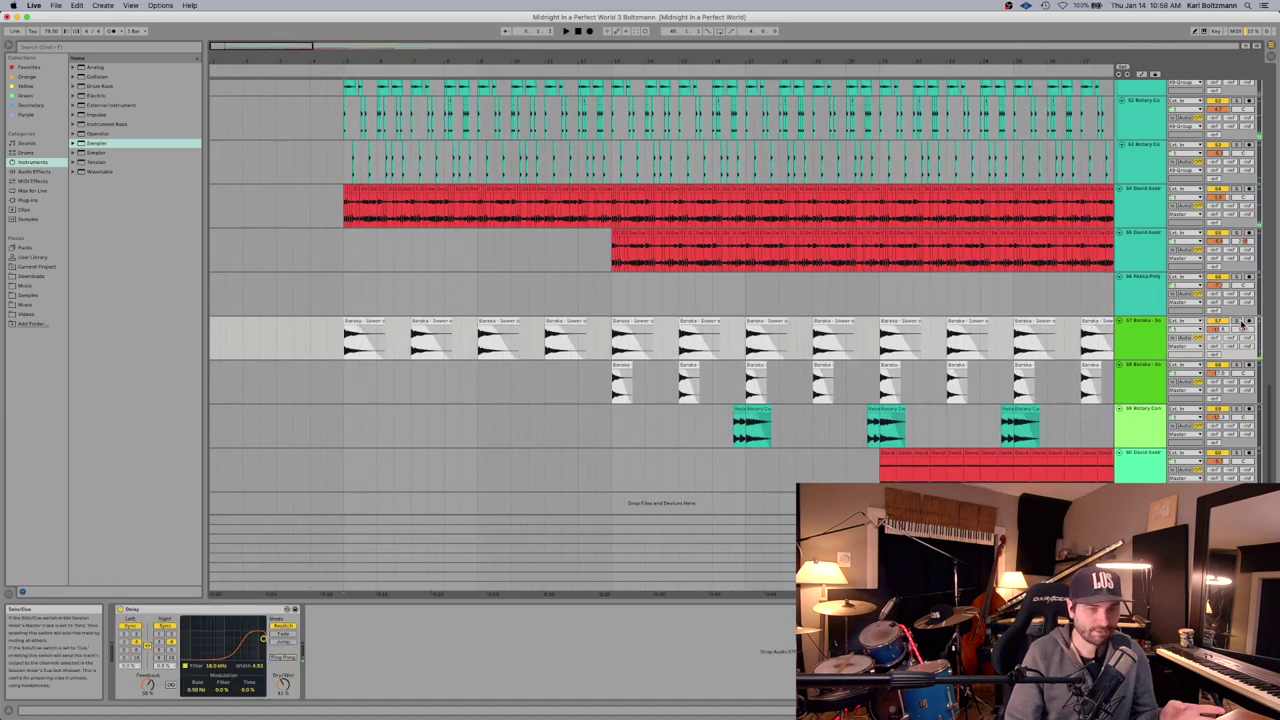
{"action": "key", "text": "space"}
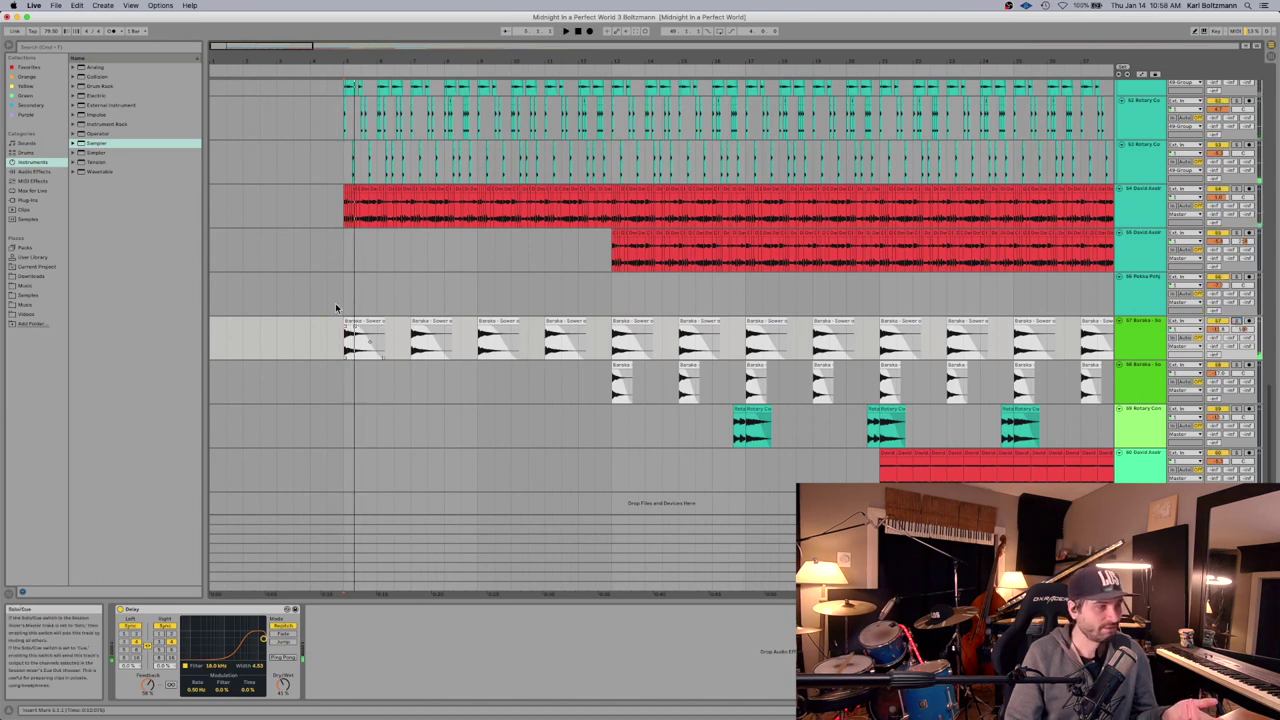
{"action": "left_click", "coordinate": [340, 250]}
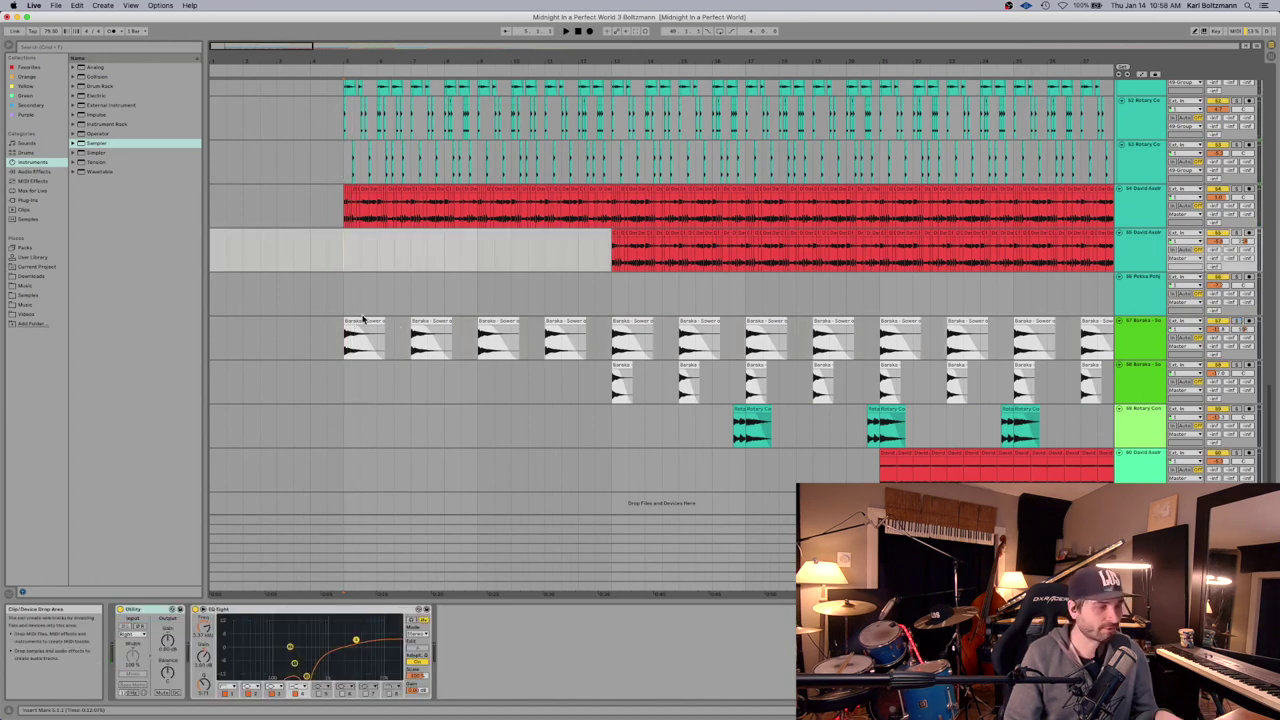
{"action": "key", "text": "space"}
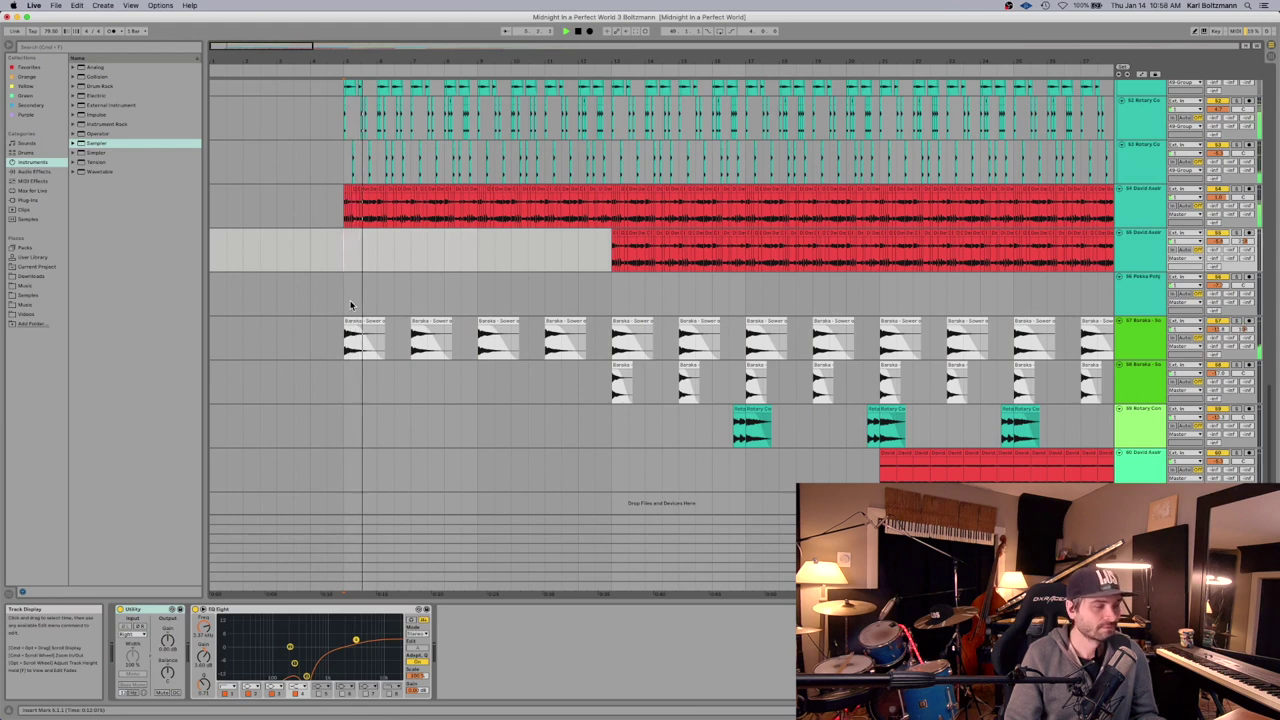
{"action": "left_click_drag", "start_coordinate": [411, 59], "coordinate": [411, 36]}
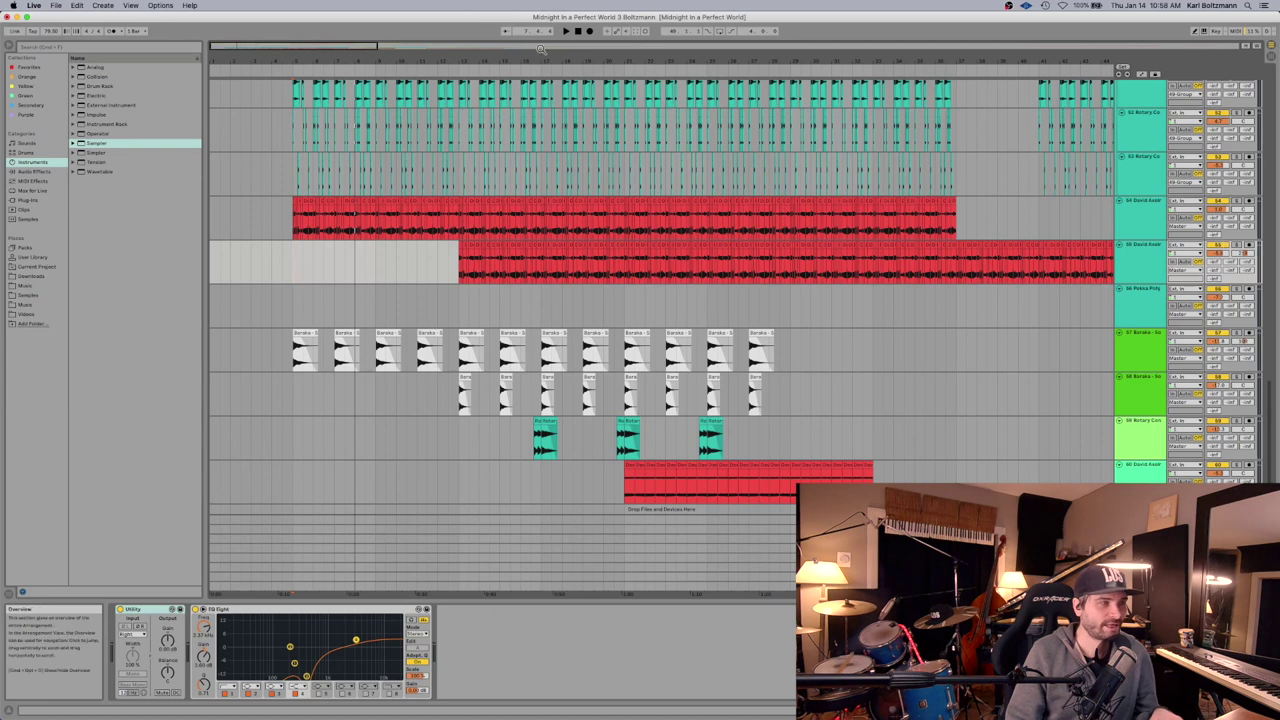
Solo track 55, the second chopped David Axelrod part, and play it from its entry at bar 13.
{"action": "left_click_drag", "start_coordinate": [540, 49], "coordinate": [393, 261]}
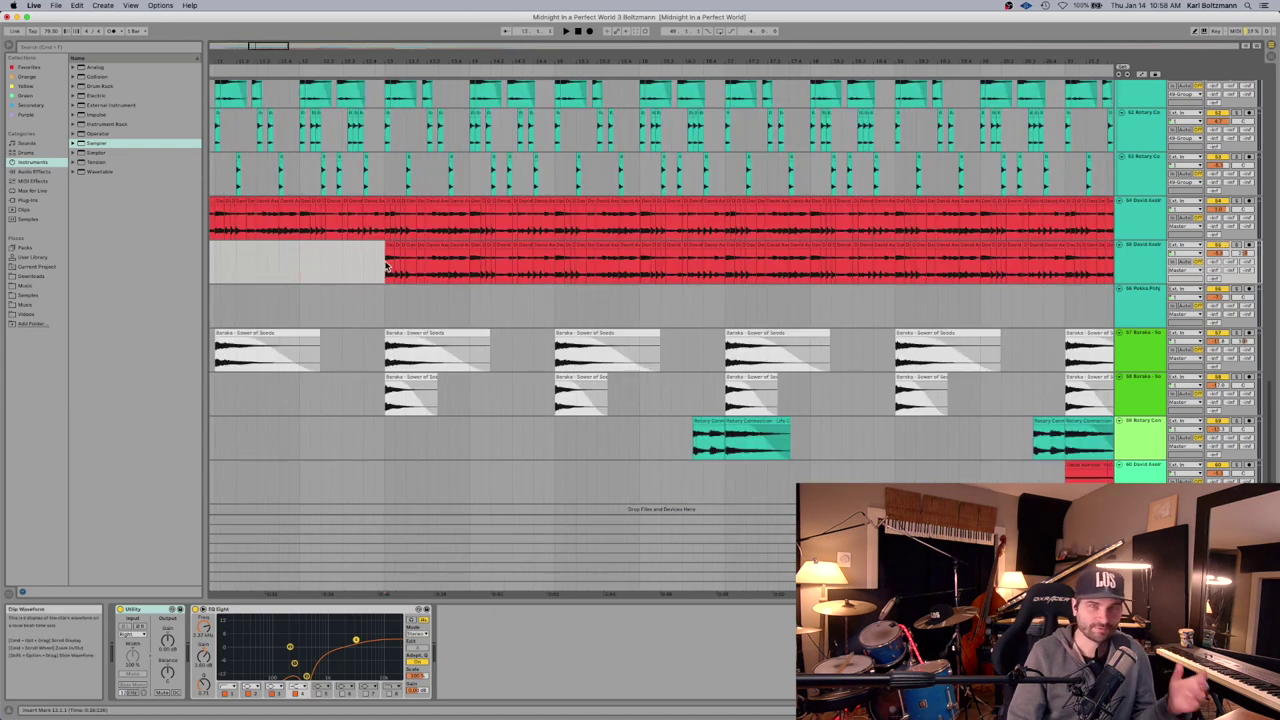
{"action": "left_click_drag", "start_coordinate": [414, 57], "coordinate": [430, 22]}
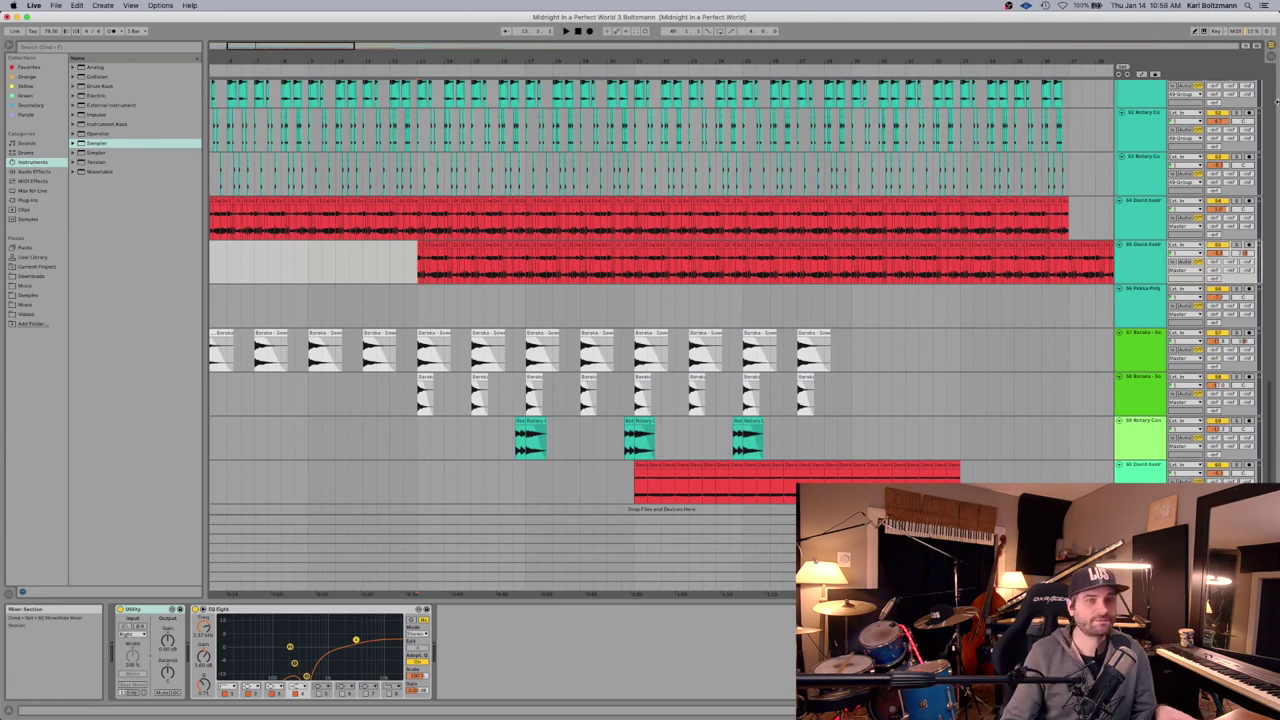
{"action": "mouse_move", "coordinate": [1235, 247]}
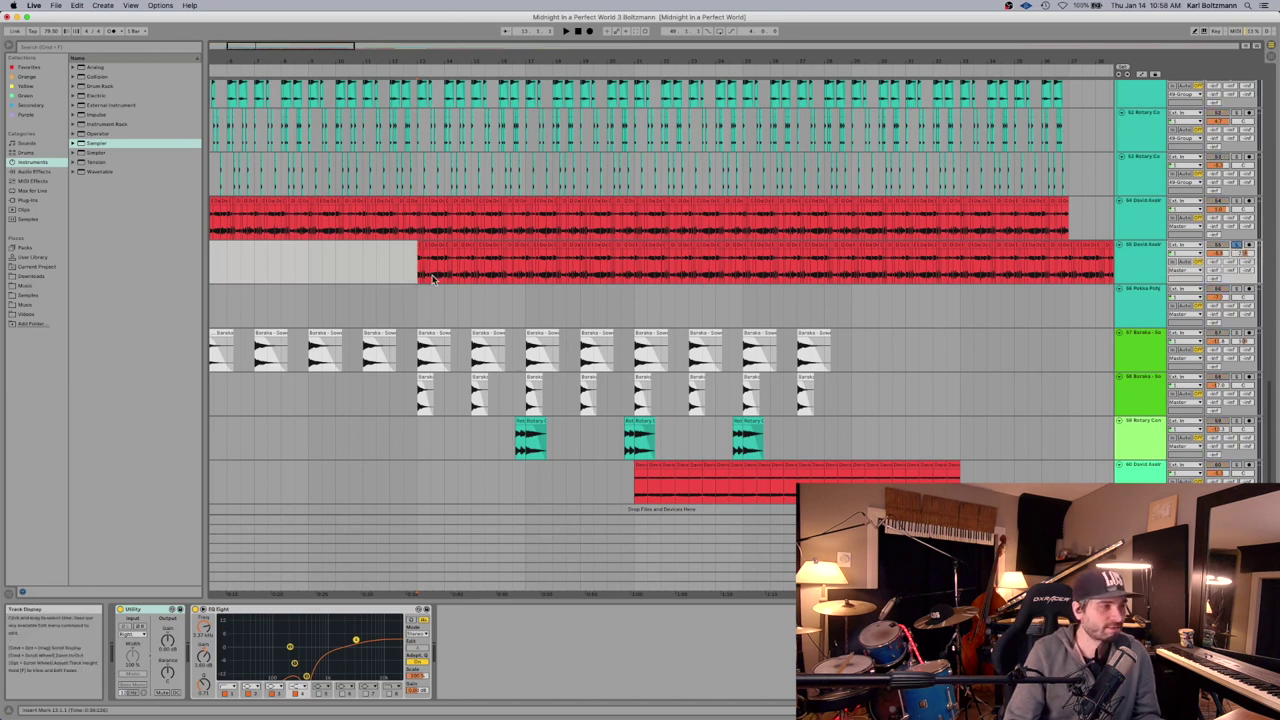
{"action": "key", "text": "space"}
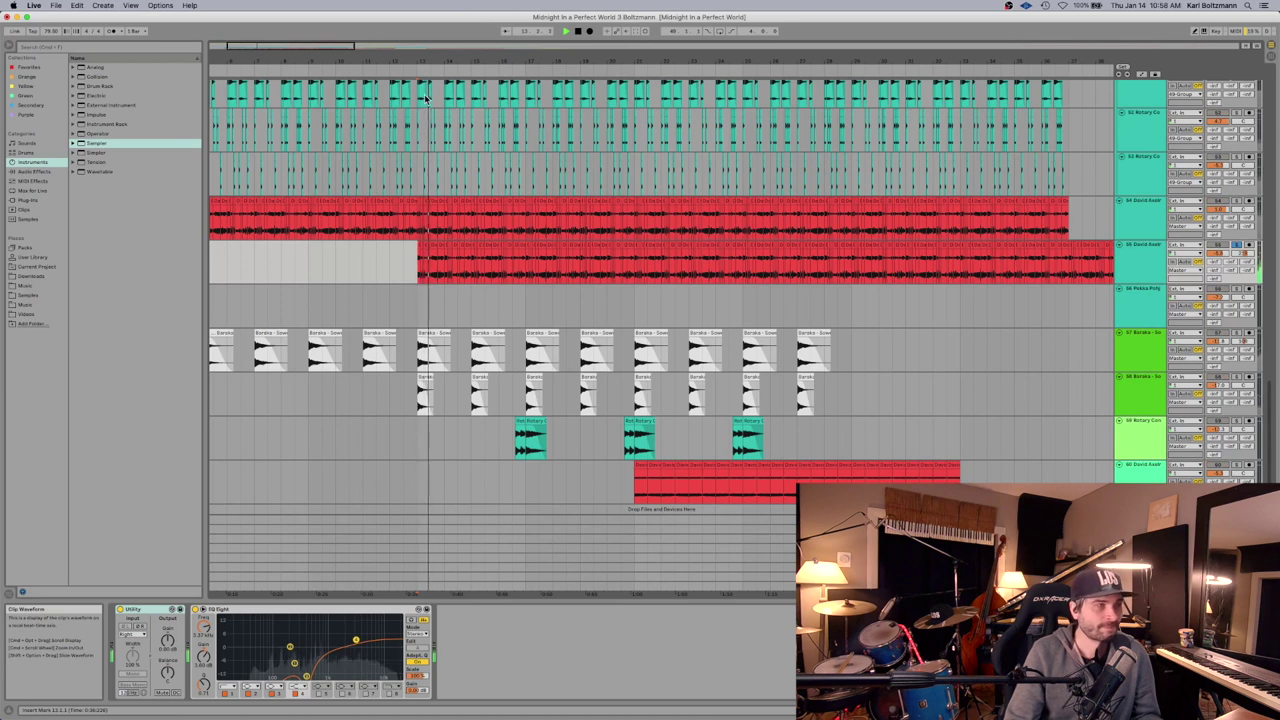
Unsolo track 55, mute Rotary Connection track 59, and review the Kontakt, drum and sample tracks together during playback.
{"action": "left_click_drag", "start_coordinate": [445, 61], "coordinate": [441, 63]}
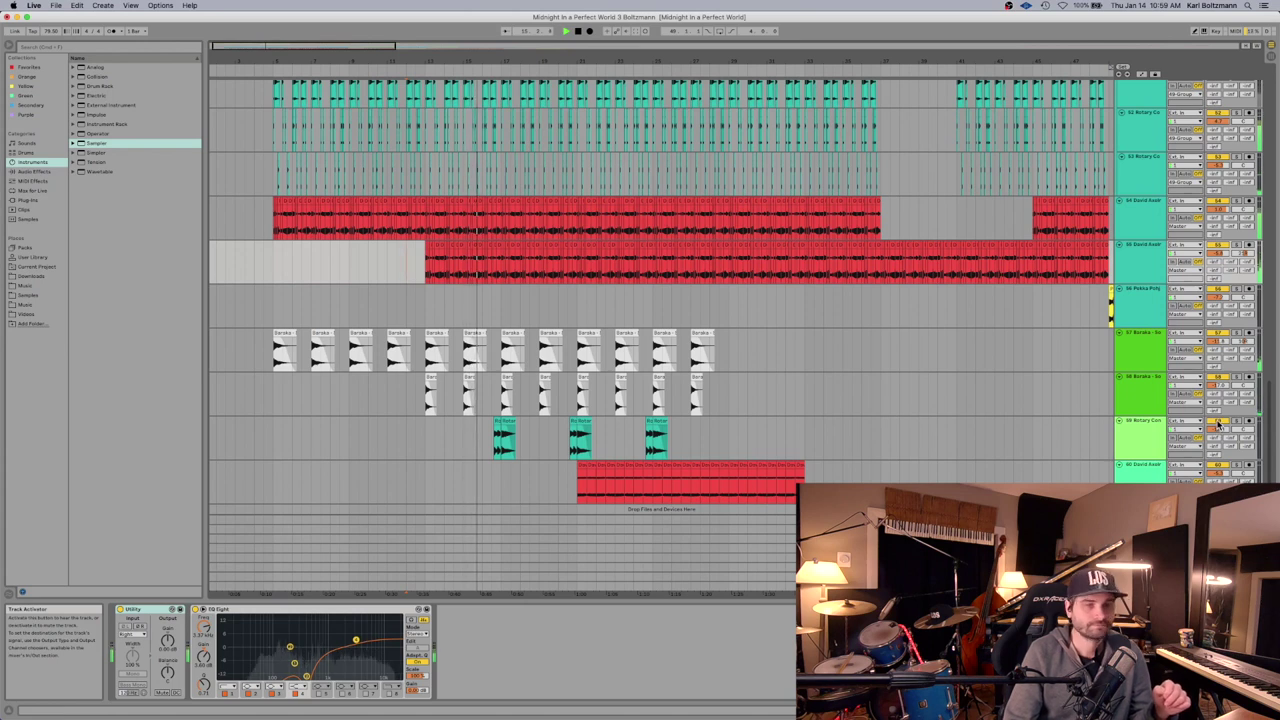
{"action": "scroll", "coordinate": [786, 289], "scroll_direction": "up", "scroll_amount": 5}
{"action": "scroll", "coordinate": [786, 288], "scroll_direction": "up", "scroll_amount": 3}
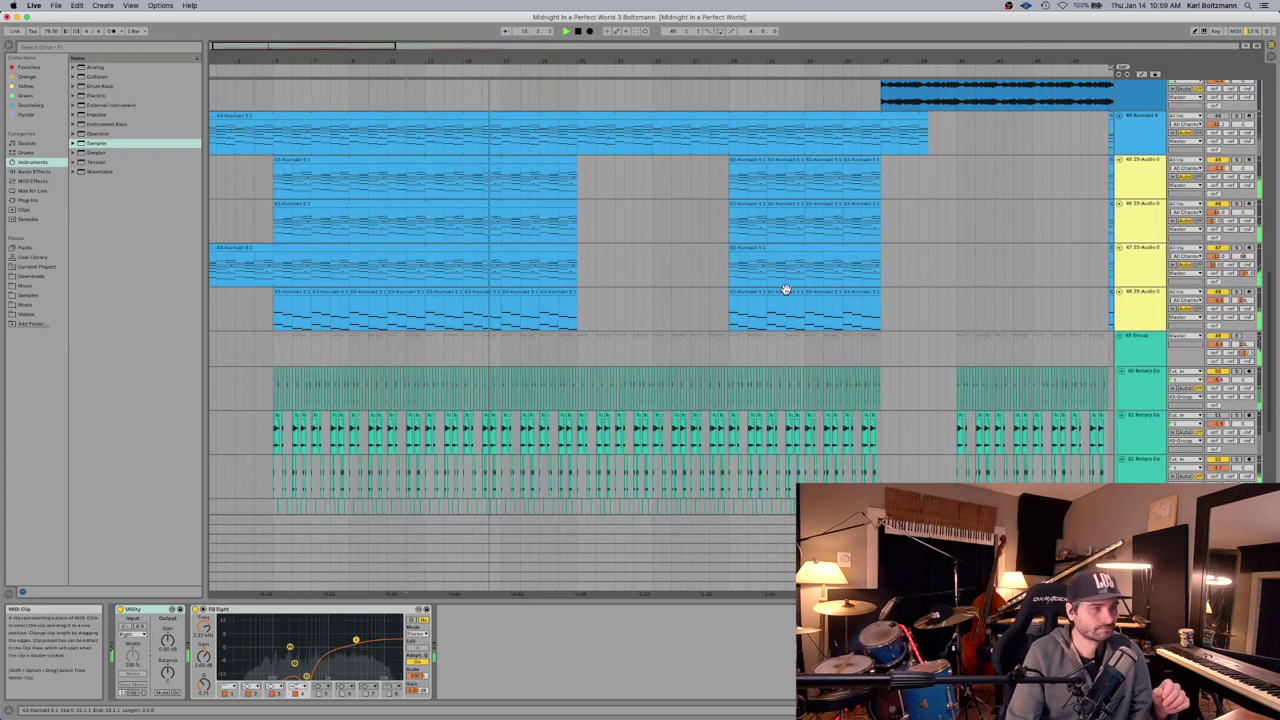
{"action": "scroll", "coordinate": [785, 287], "scroll_direction": "down", "scroll_amount": 6}
{"action": "scroll", "coordinate": [785, 287], "scroll_direction": "down", "scroll_amount": 1}
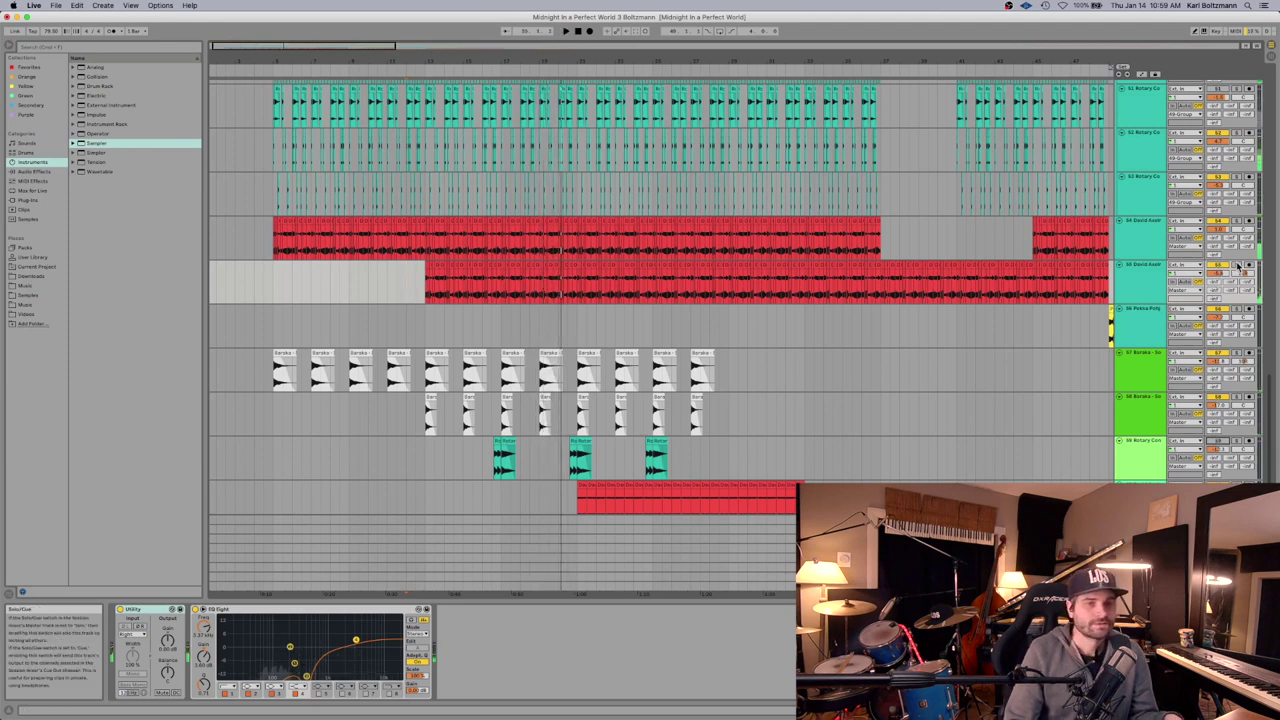
Solo track 55 together with drum group 49 and play both from bar 13.
{"action": "scroll", "coordinate": [1094, 199], "scroll_direction": "up", "scroll_amount": 5}
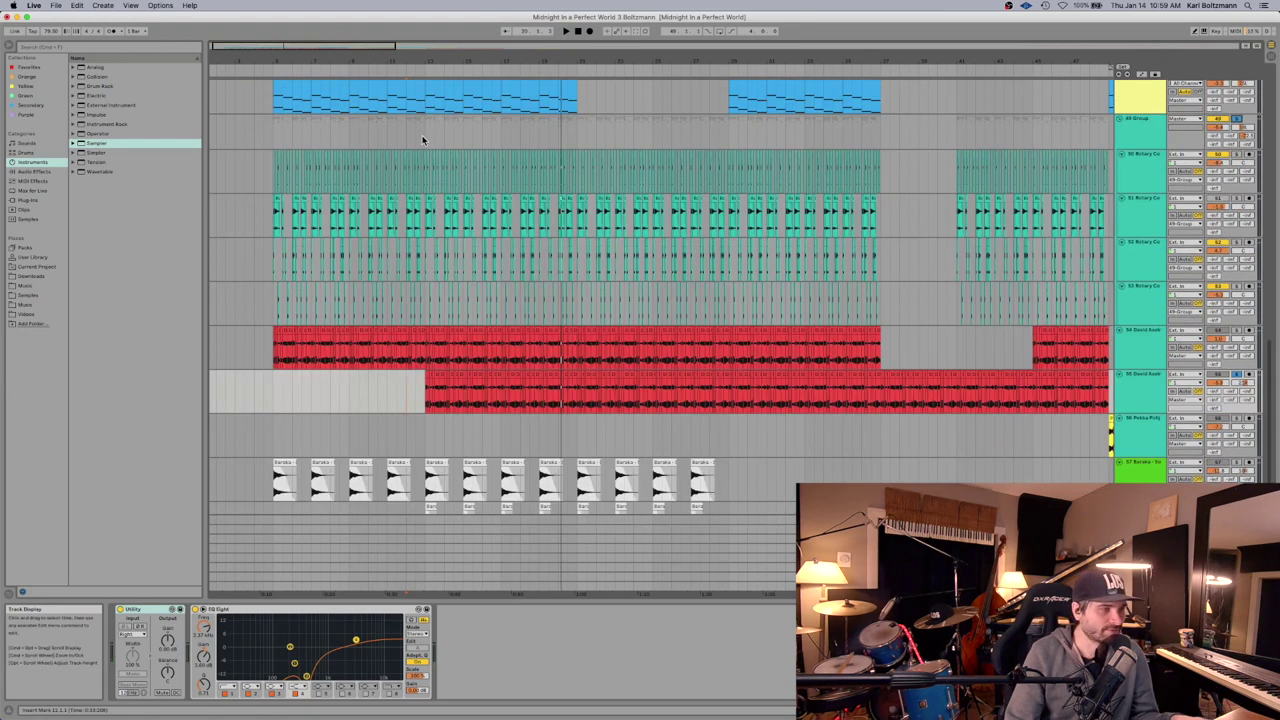
{"action": "left_click", "coordinate": [422, 140]}
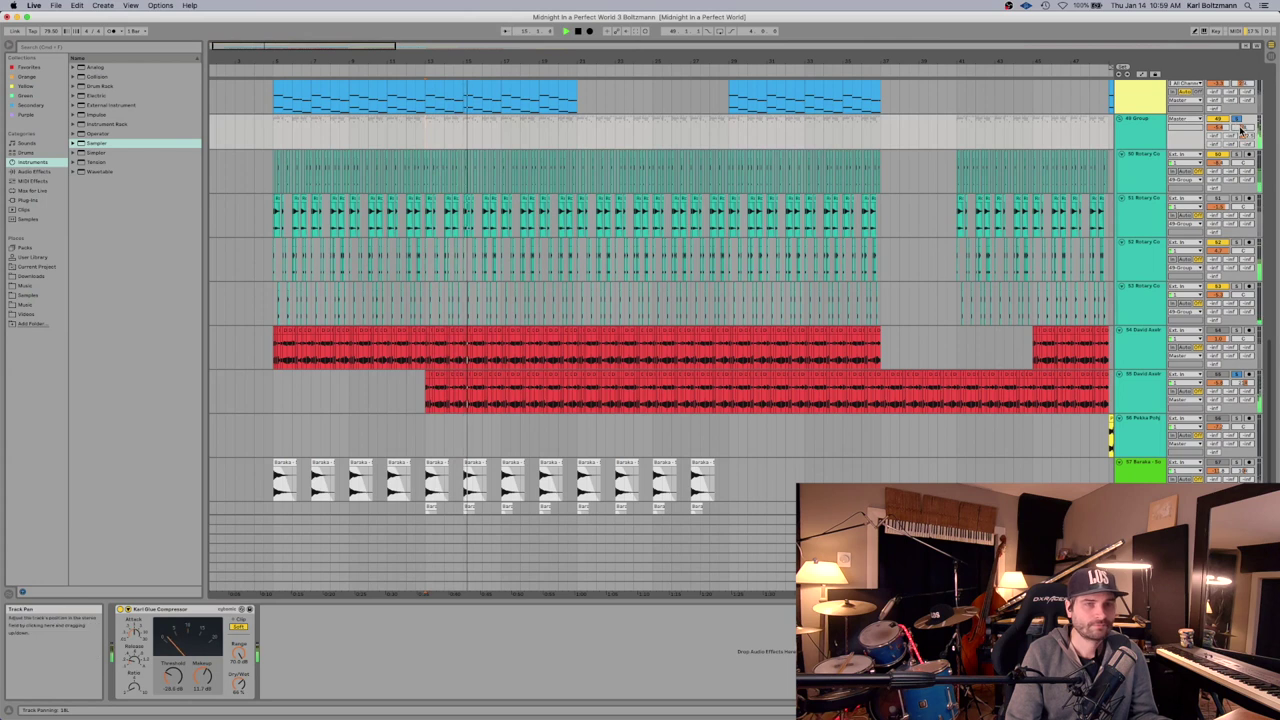
{"action": "key", "text": "space"}
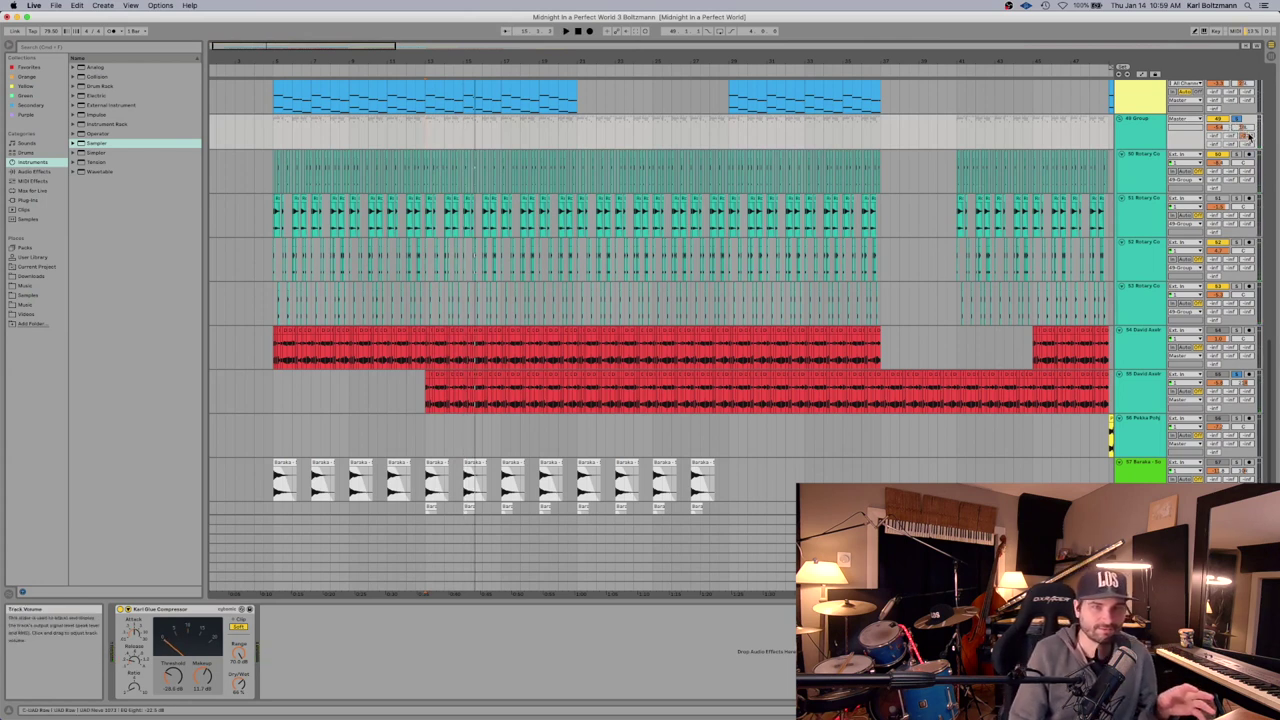
Play the soloed parts from bar 5, before the second David Axelrod layer enters, and show the devices on track 55.
{"action": "left_click", "coordinate": [405, 362]}
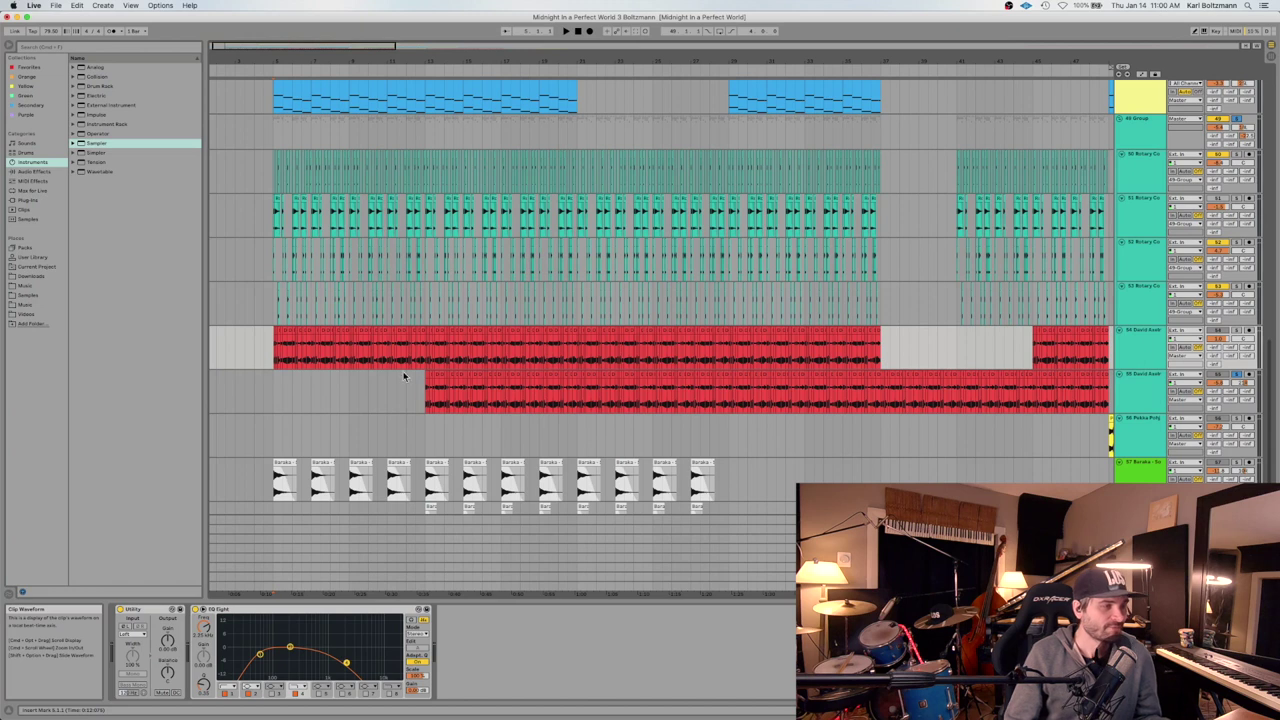
{"action": "left_click", "coordinate": [275, 309]}
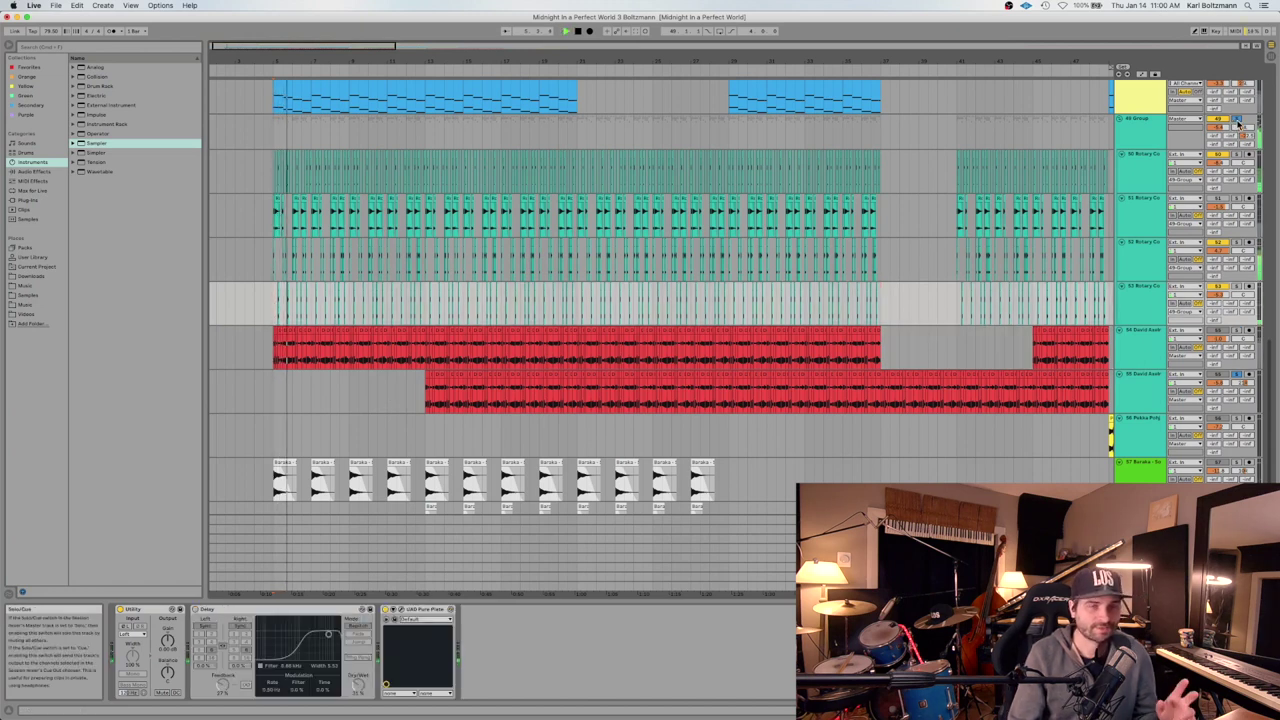
{"action": "left_click", "coordinate": [406, 393]}
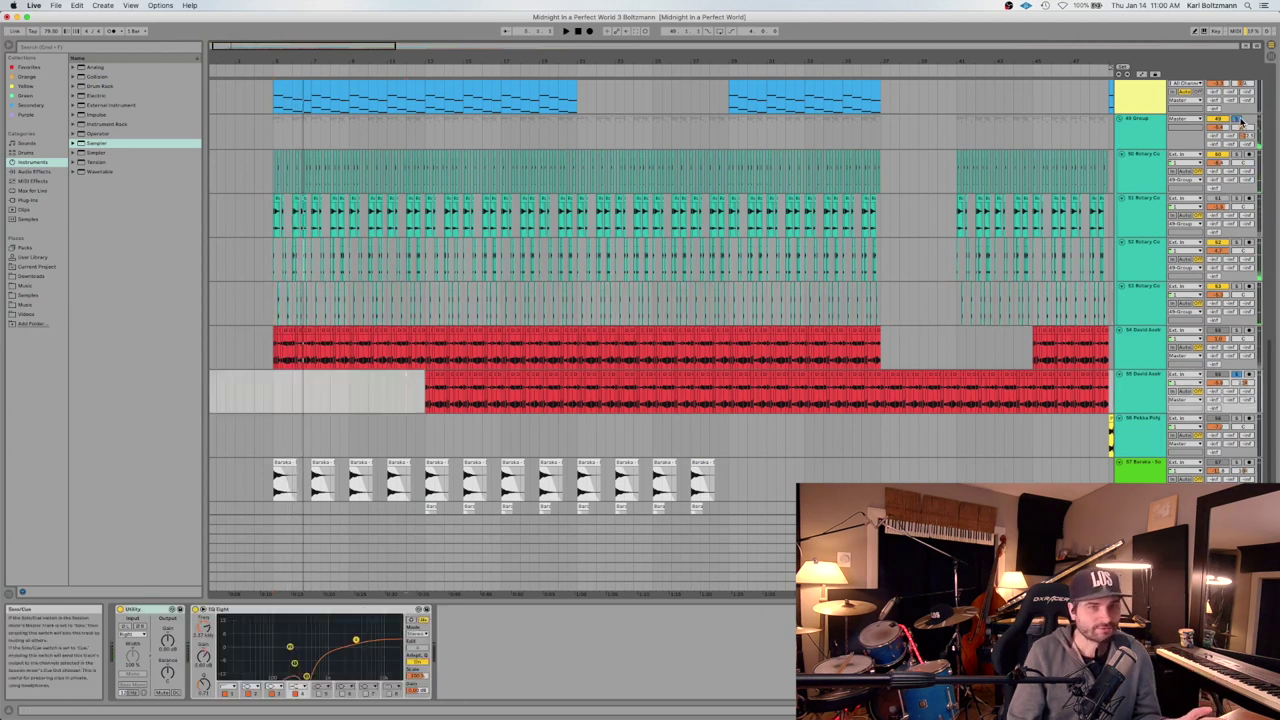
Play the soloed drums with track 55 around bar 13 and examine how its chopped clips line up with track 54.
{"action": "key", "text": "space"}
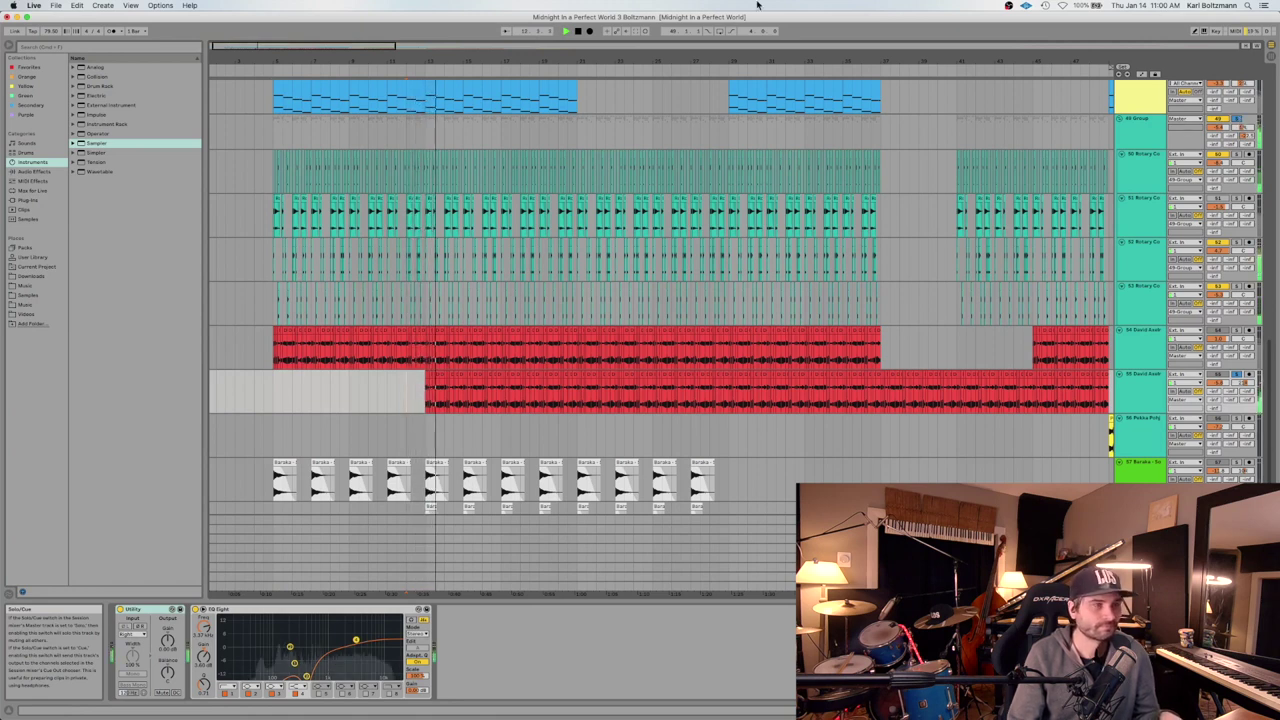
{"action": "left_click_drag", "start_coordinate": [666, 62], "coordinate": [666, 20]}
{"action": "key", "text": "space"}
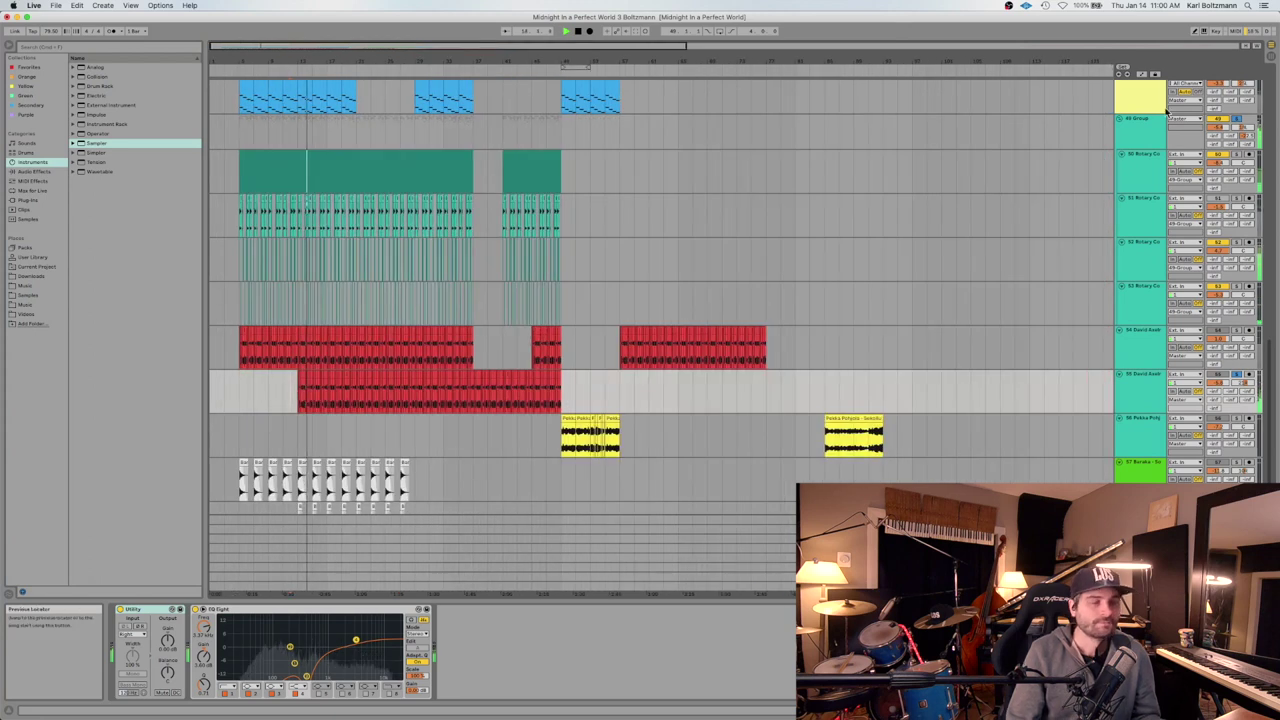
{"action": "left_click_drag", "start_coordinate": [302, 62], "coordinate": [302, 100]}
{"action": "left_click_drag", "start_coordinate": [252, 55], "coordinate": [627, 374]}
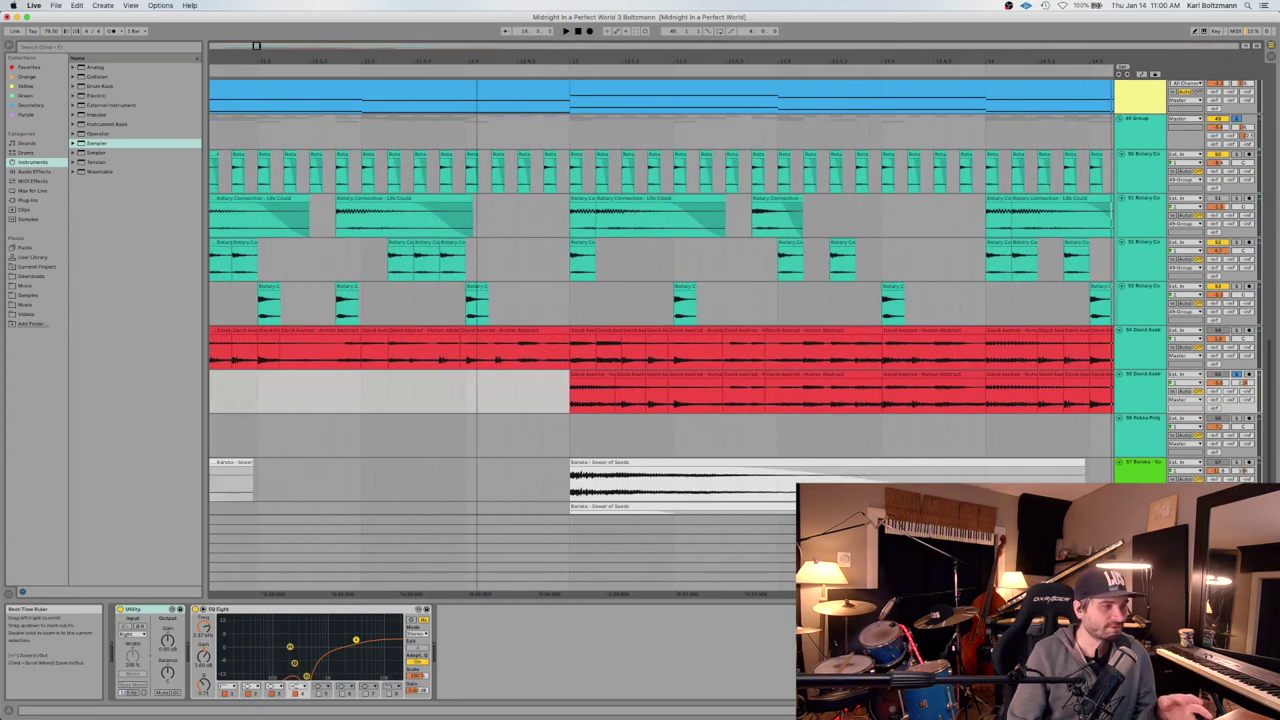
{"action": "left_click_drag", "start_coordinate": [619, 60], "coordinate": [600, 10]}
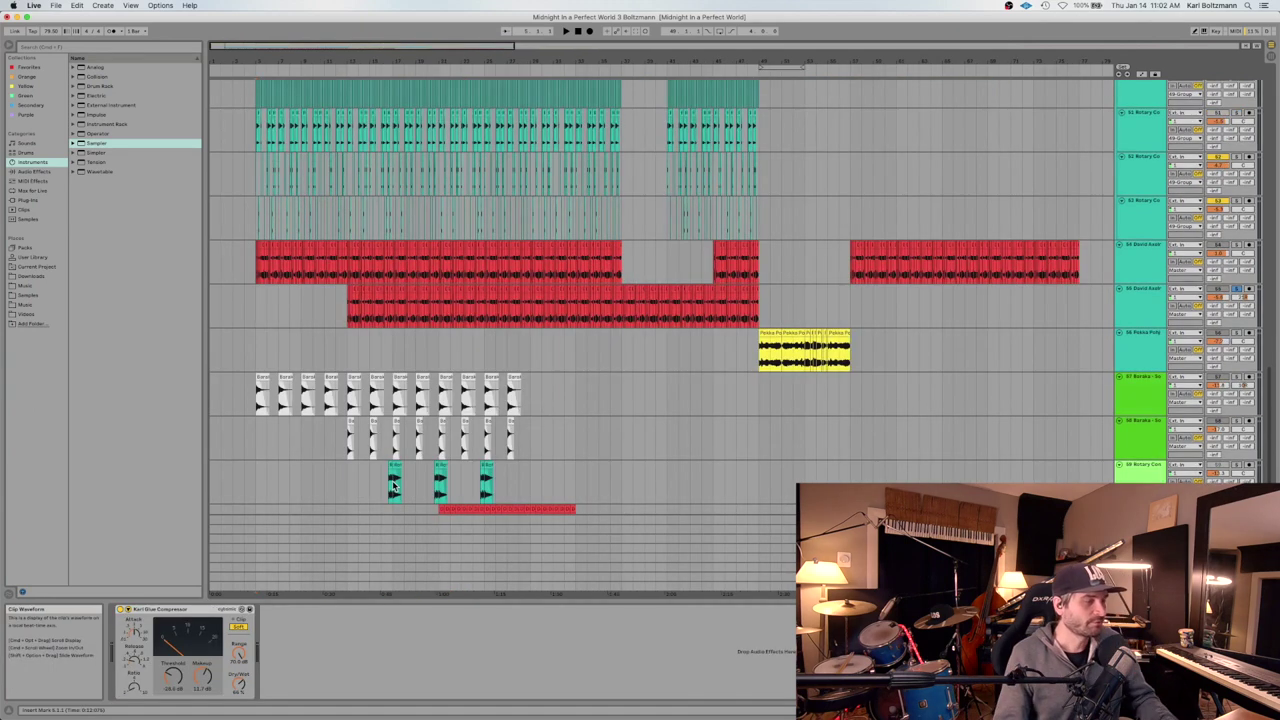
Unsolo track 55, solo drum group 49 and play the chopped Rotary Connection drums on their own from bar 15.
{"action": "left_click", "coordinate": [394, 487]}
{"action": "left_click_drag", "start_coordinate": [367, 60], "coordinate": [367, 100]}
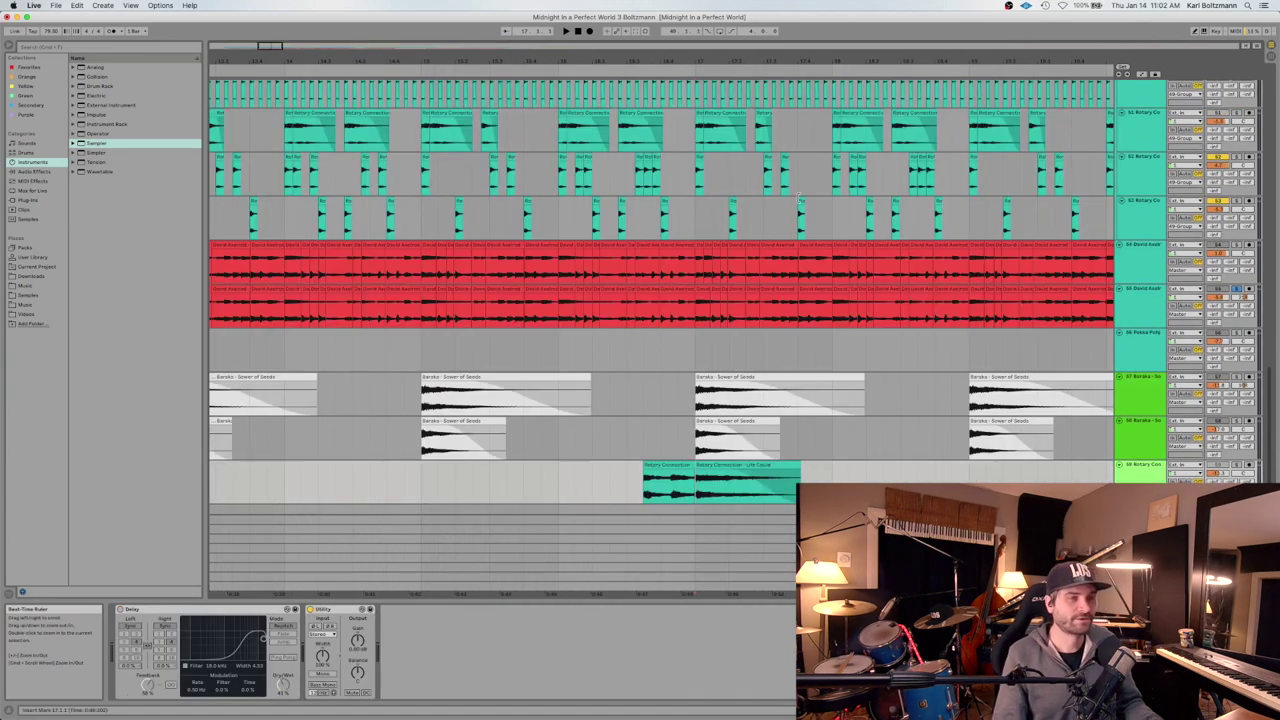
{"action": "left_click", "coordinate": [1237, 289]}
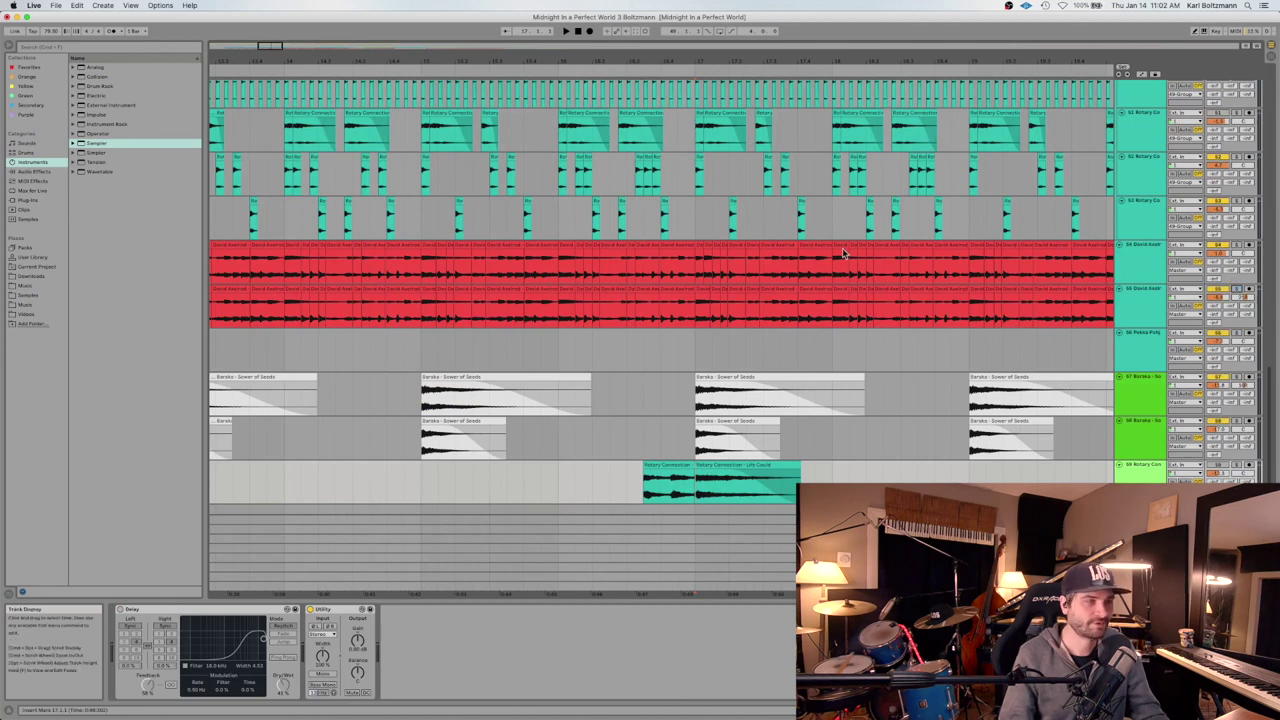
{"action": "scroll", "coordinate": [880, 270], "scroll_direction": "up", "scroll_amount": 5}
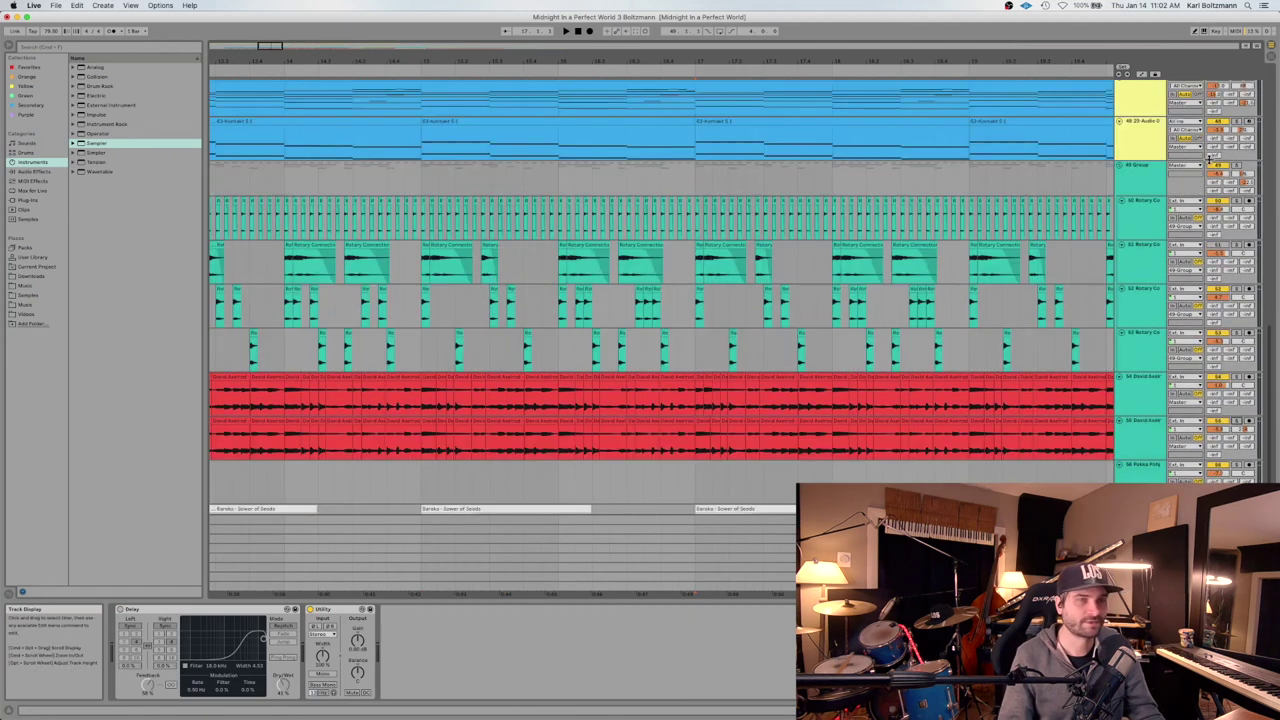
{"action": "left_click", "coordinate": [1237, 167]}
{"action": "key", "text": "space"}
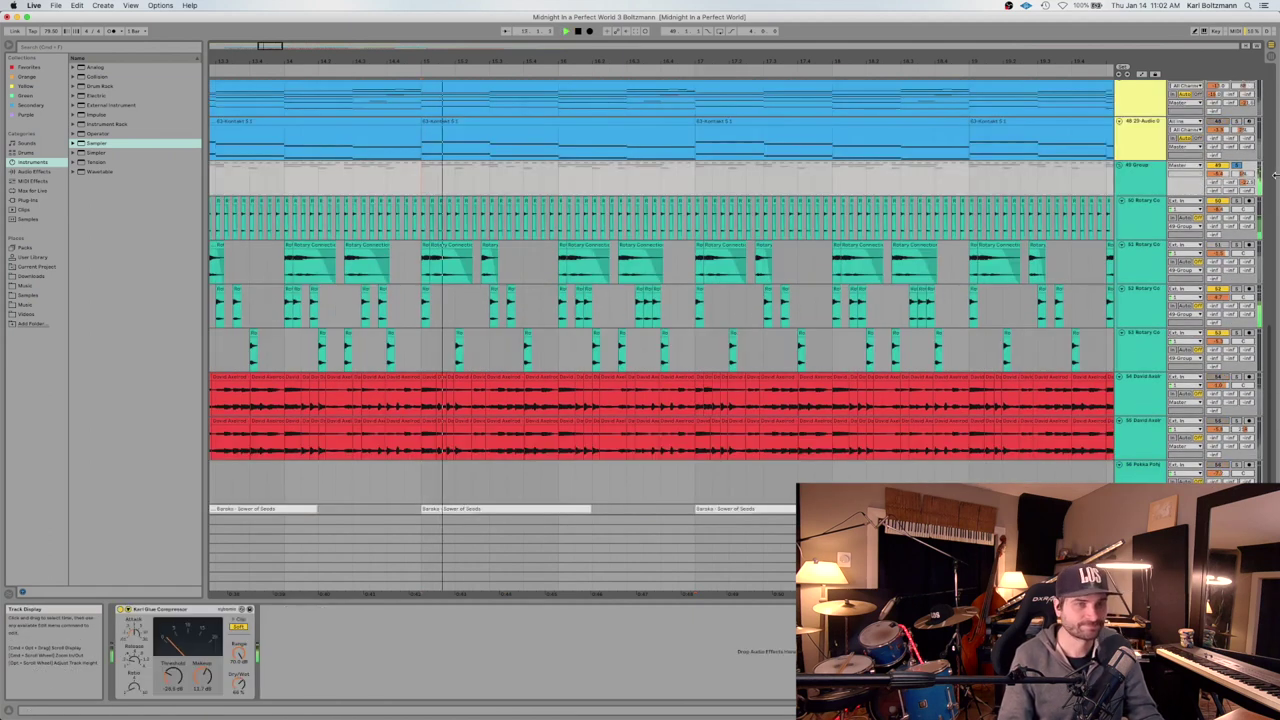
{"action": "scroll", "coordinate": [786, 214], "scroll_direction": "down", "scroll_amount": 5}
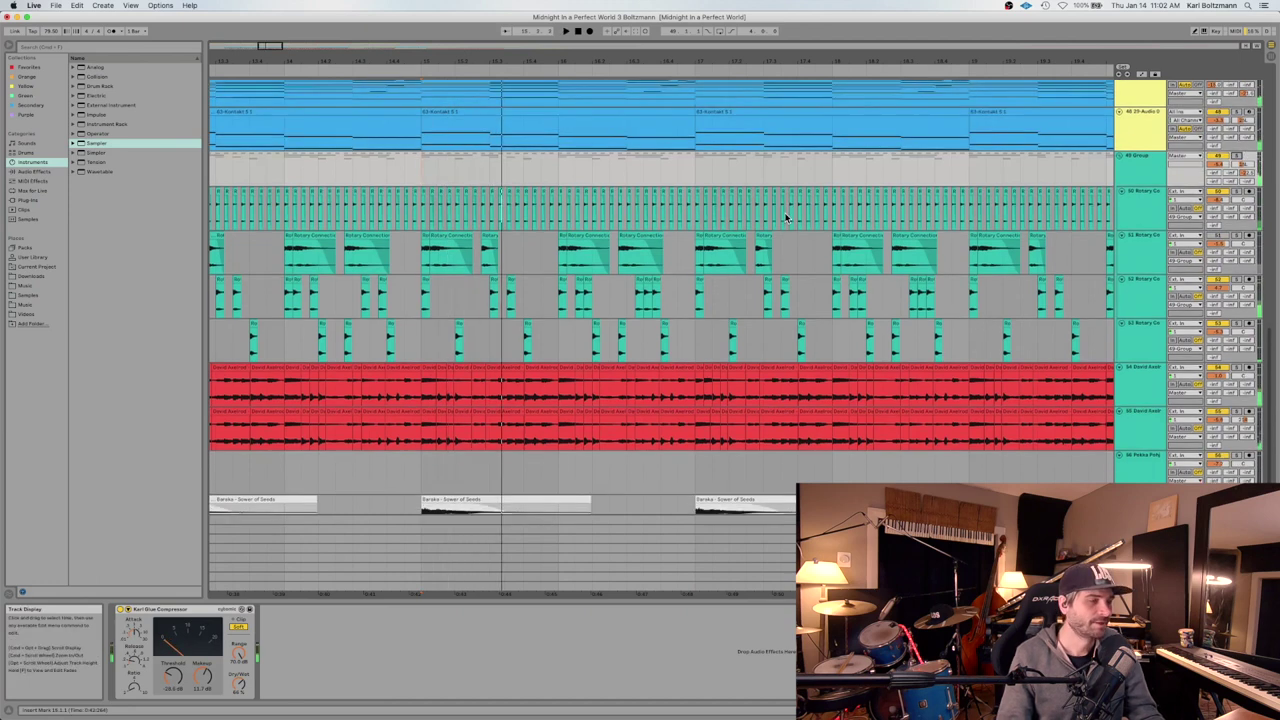
Play from bar 16 into the first Rotary Connection clip on track 59 and toggle that track's solo.
{"action": "left_click_drag", "start_coordinate": [664, 55], "coordinate": [528, 12]}
{"action": "scroll", "coordinate": [709, 161], "scroll_direction": "up", "scroll_amount": 6}
{"action": "scroll", "coordinate": [706, 216], "scroll_direction": "down", "scroll_amount": 10}
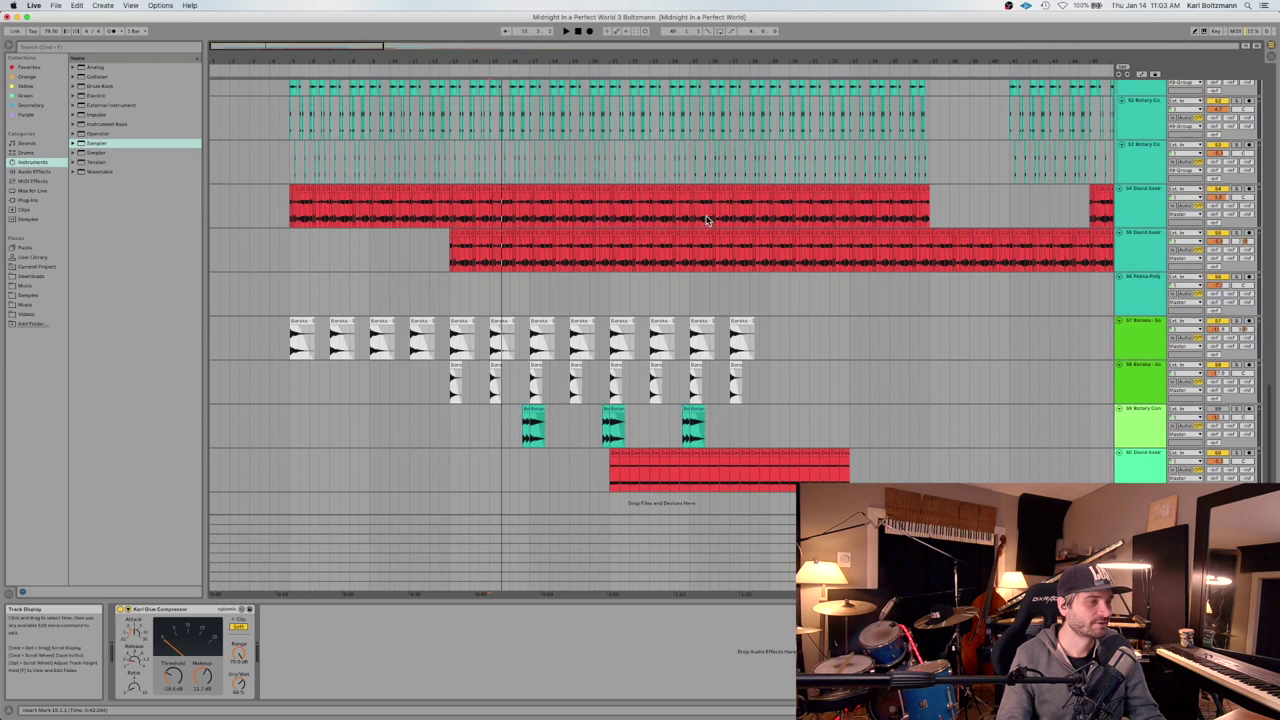
{"action": "left_click", "coordinate": [507, 423]}
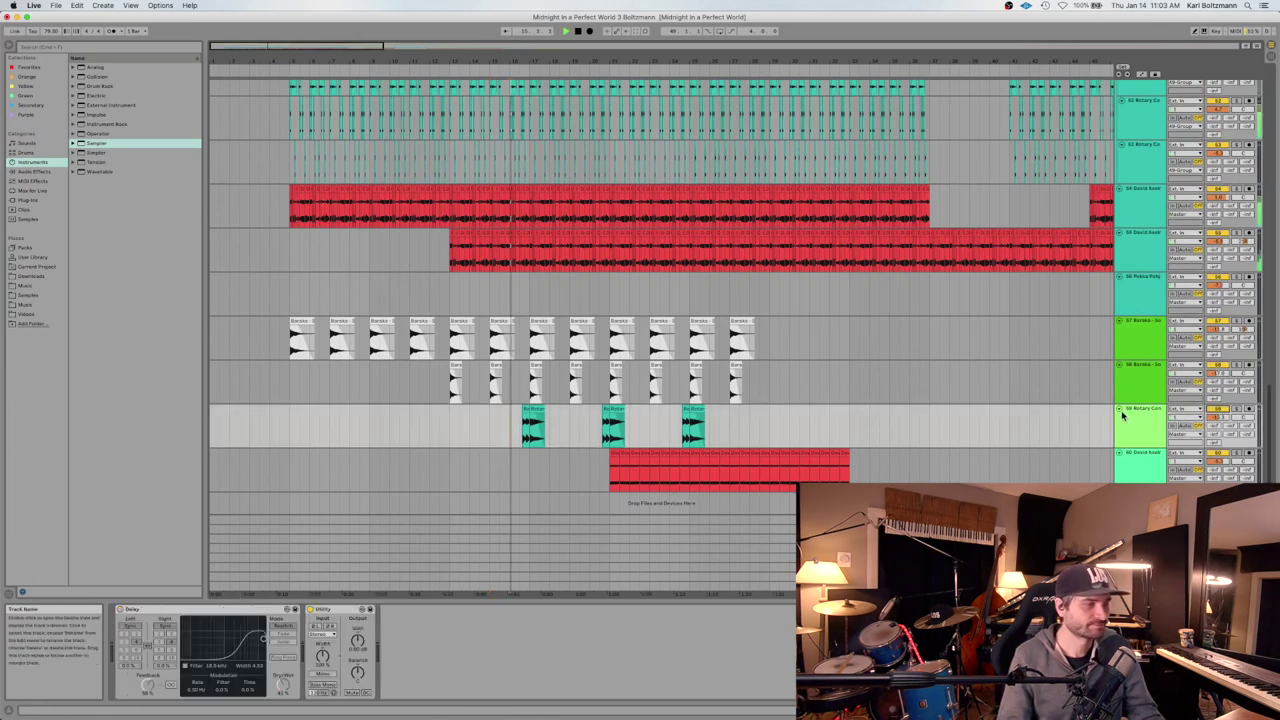
{"action": "left_click", "coordinate": [1237, 412]}
{"action": "left_click", "coordinate": [521, 433]}
{"action": "key", "text": "space"}
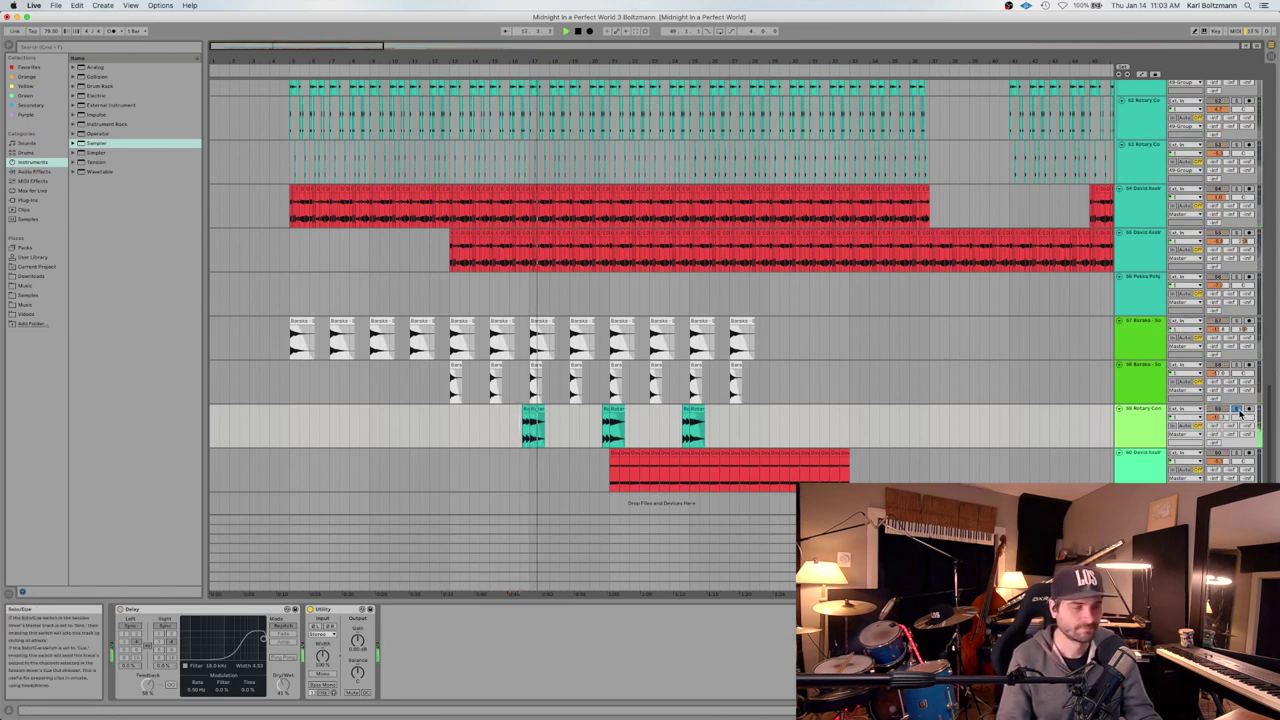
Replay the mix from bar 16 and review the source samples and Kontakt parts that sound with track 59.
{"action": "left_click", "coordinate": [512, 431]}
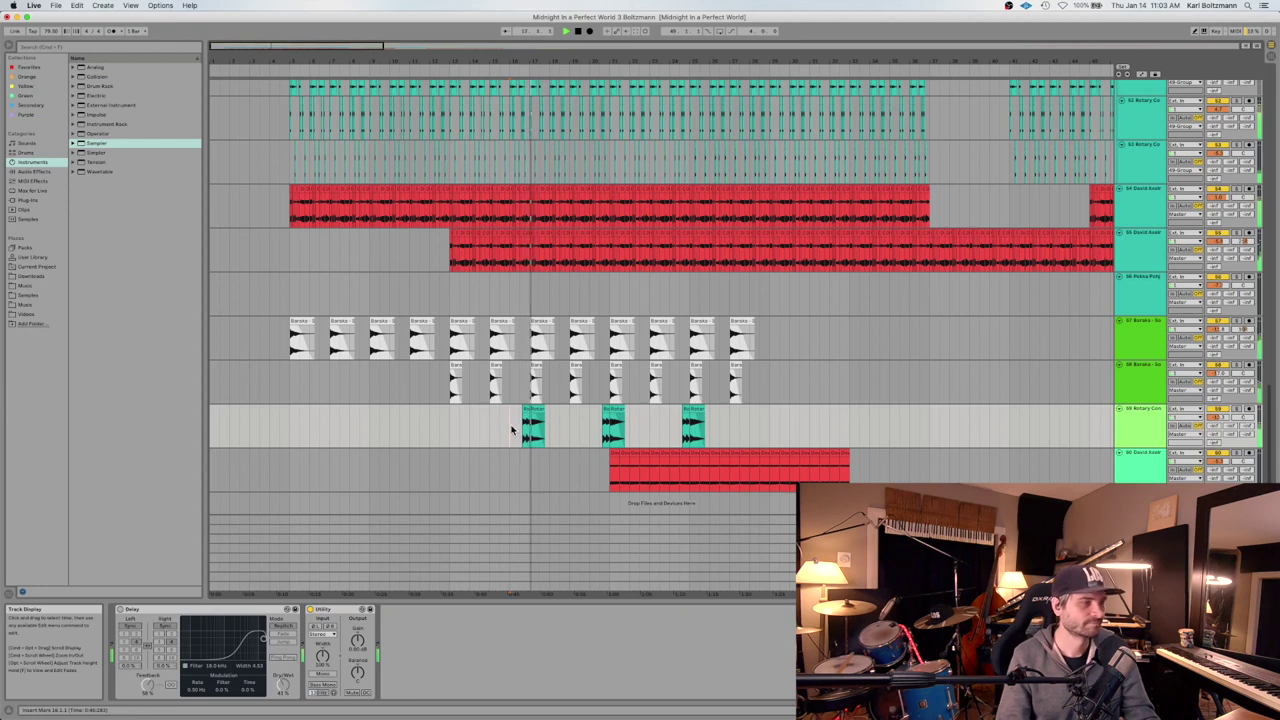
{"action": "scroll", "coordinate": [621, 358], "scroll_direction": "up", "scroll_amount": 10}
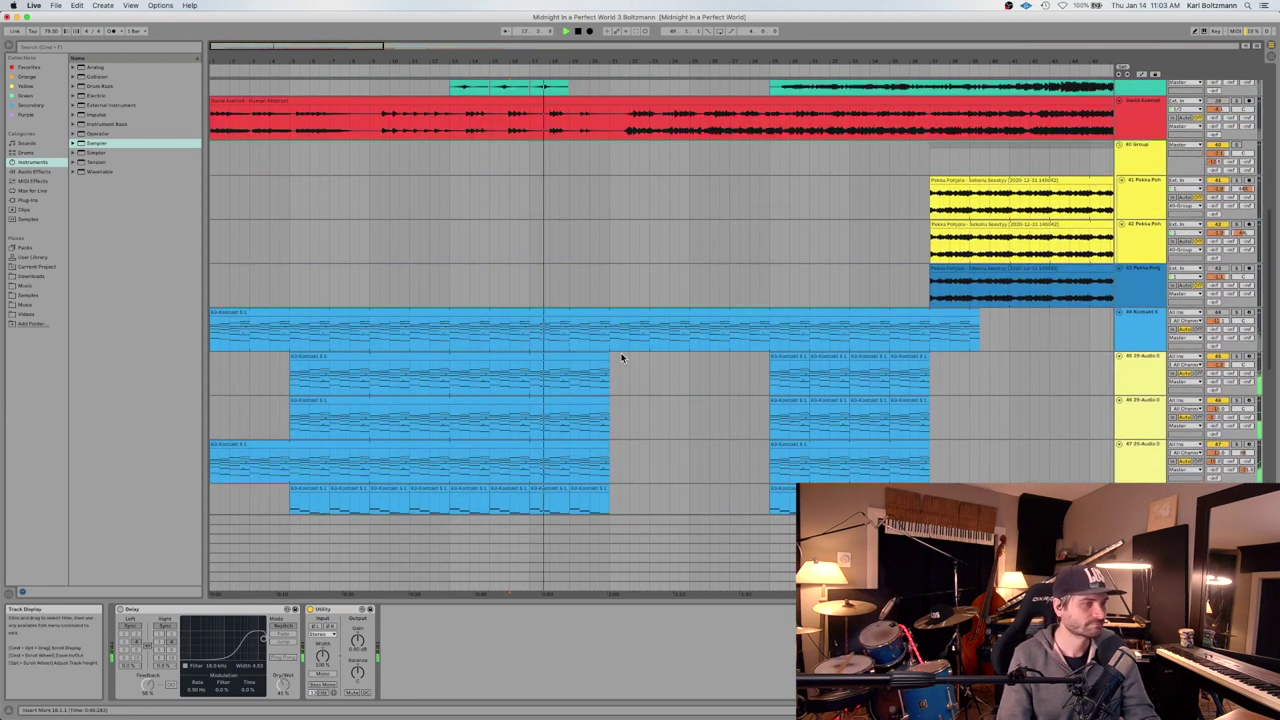
{"action": "scroll", "coordinate": [621, 358], "scroll_direction": "up", "scroll_amount": 3}
{"action": "scroll", "coordinate": [619, 358], "scroll_direction": "down", "scroll_amount": 2}
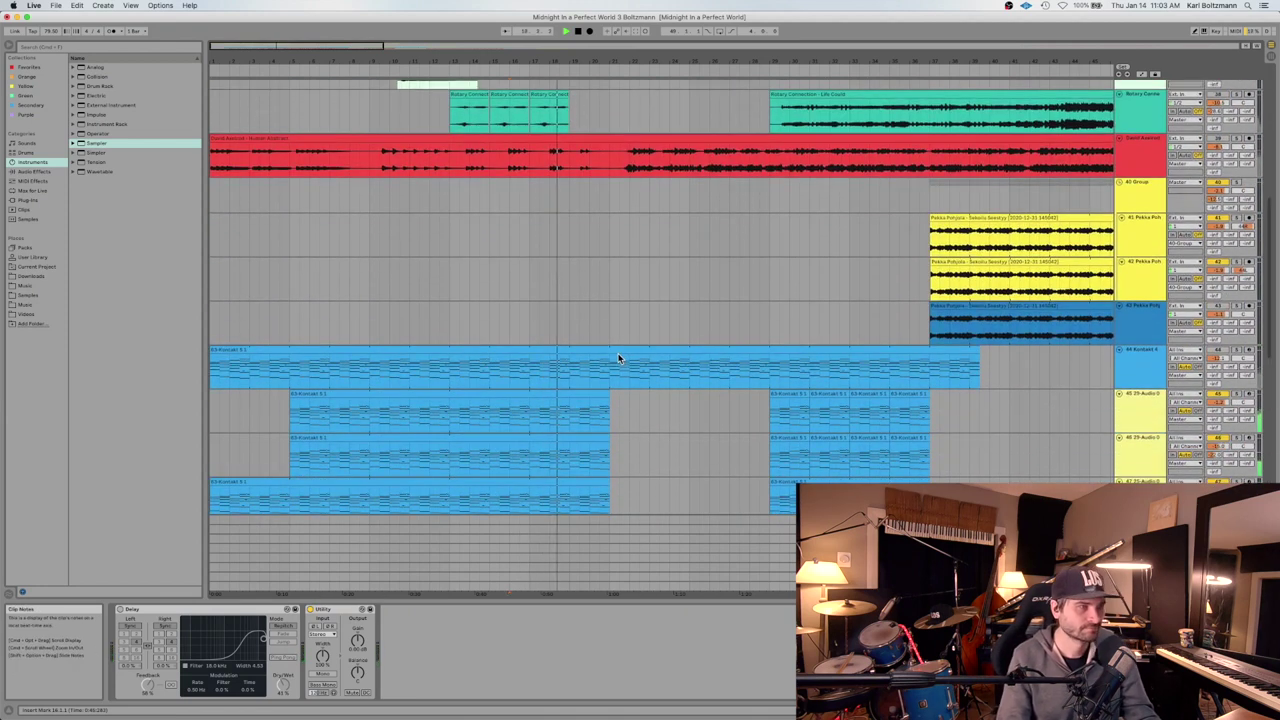
{"action": "scroll", "coordinate": [619, 358], "scroll_direction": "down", "scroll_amount": 1}
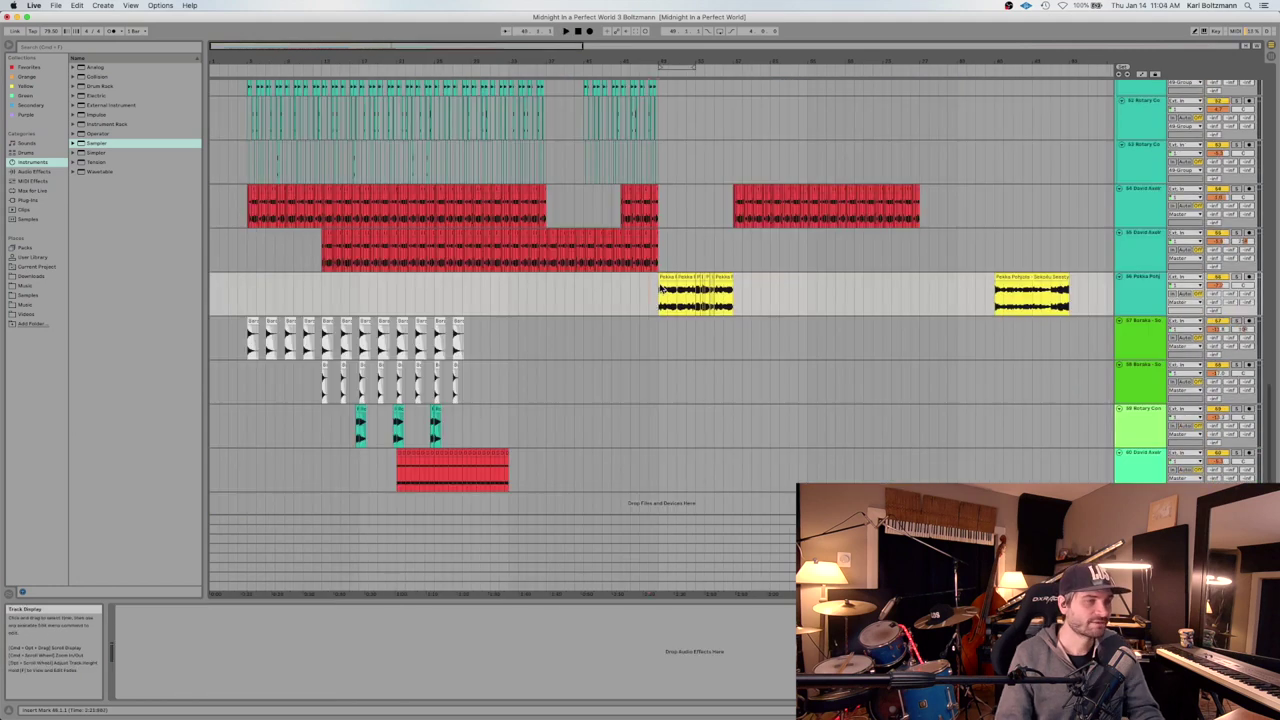
Solo Pekka Pohjola group 40, play it from bar 49, and compare it with the chopped clips on track 56.
{"action": "left_click_drag", "start_coordinate": [670, 62], "coordinate": [681, 118]}
{"action": "scroll", "coordinate": [723, 154], "scroll_direction": "up", "scroll_amount": 10}
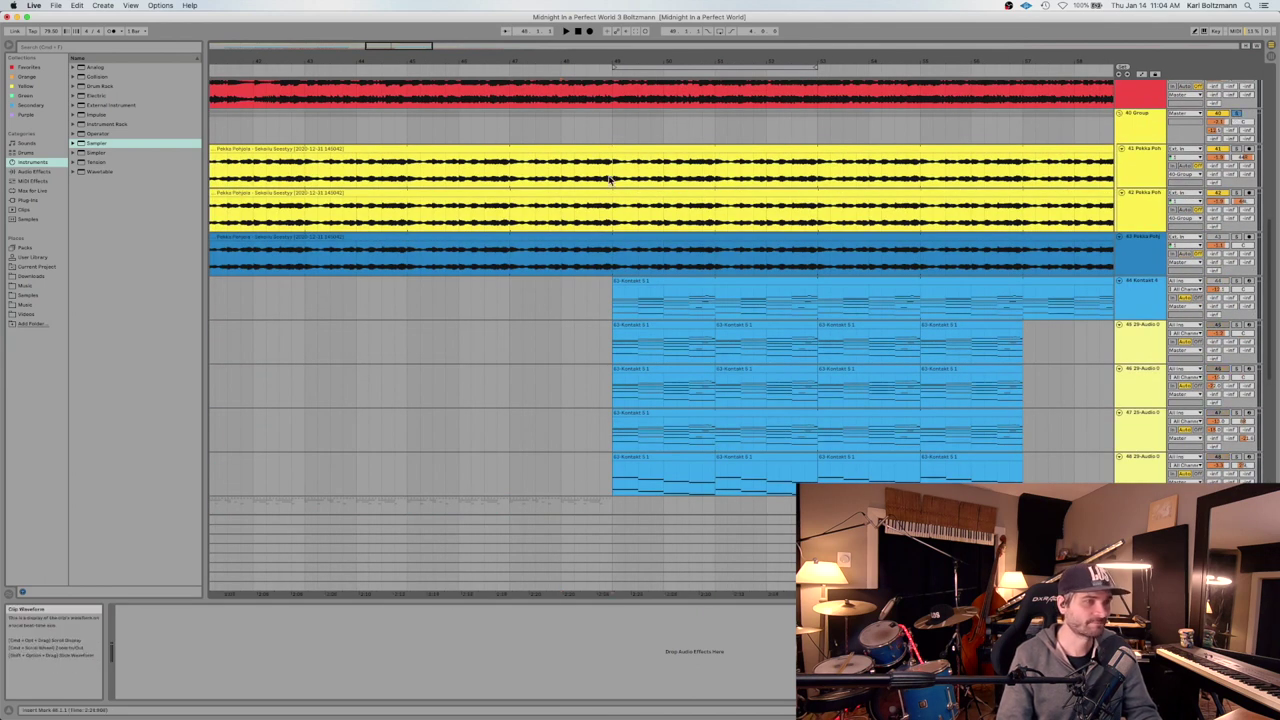
{"action": "key", "text": "space"}
{"action": "scroll", "coordinate": [607, 285], "scroll_direction": "down", "scroll_amount": 10}
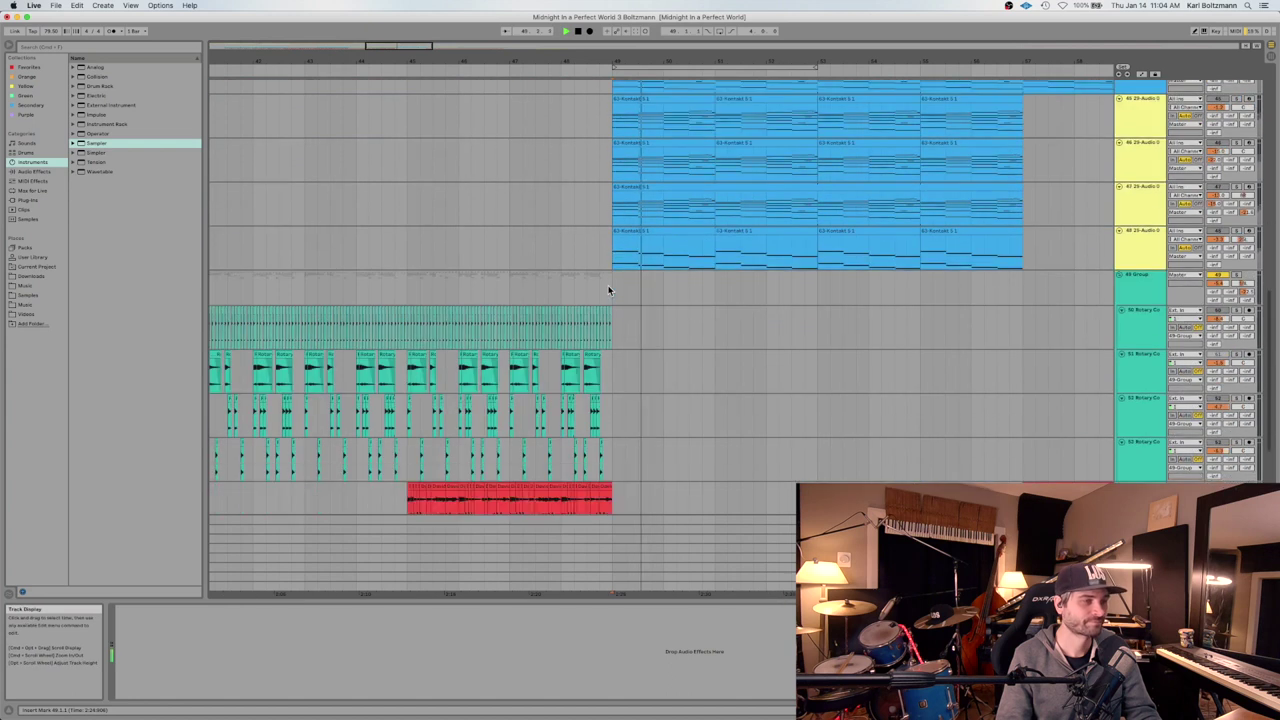
{"action": "left_click", "coordinate": [611, 355]}
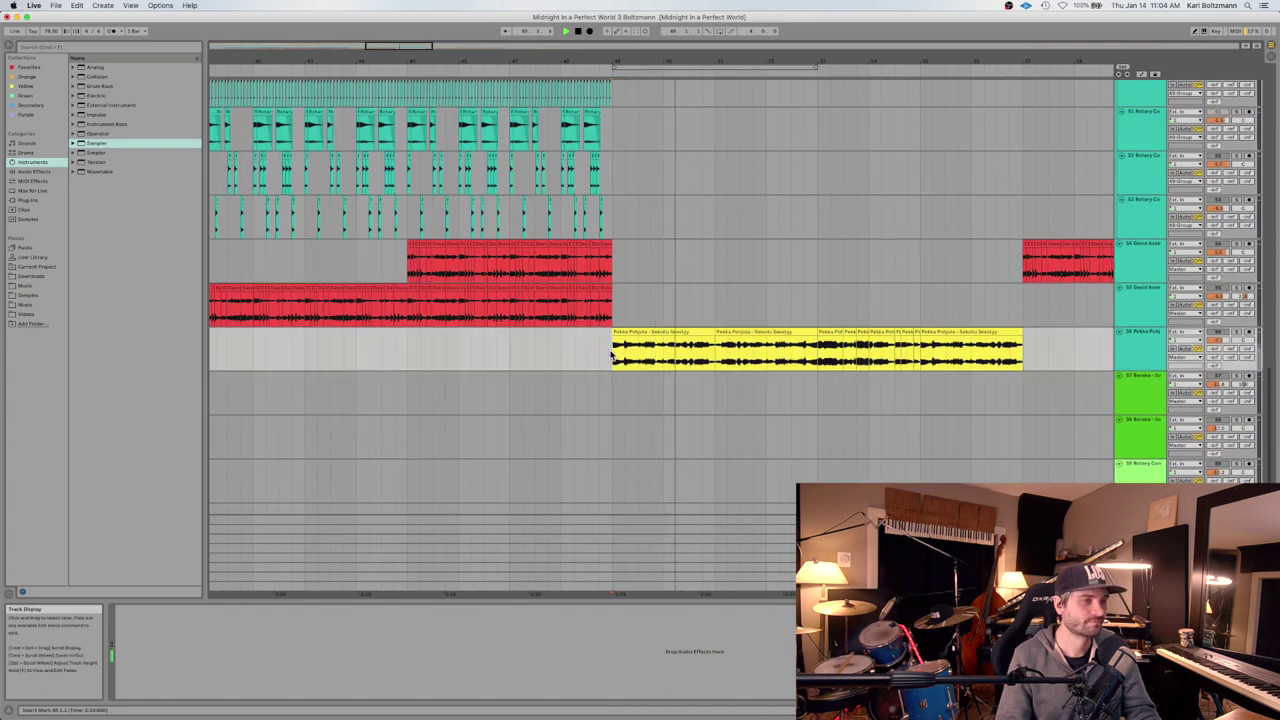
{"action": "scroll", "coordinate": [762, 268], "scroll_direction": "up", "scroll_amount": 12}
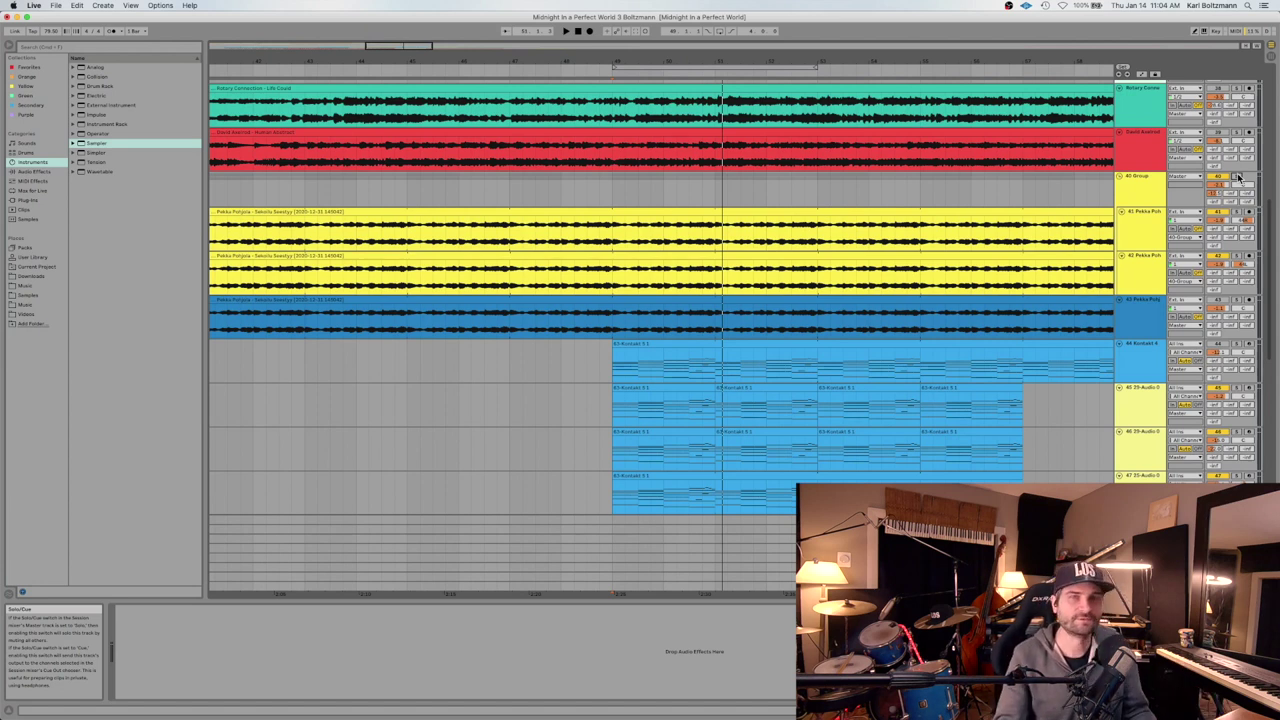
Play the full mix from bar 47 into the Pekka Pohjola section and examine which Kontakt, drum and sample tracks accompany it.
{"action": "scroll", "coordinate": [586, 466], "scroll_direction": "down", "scroll_amount": 5}
{"action": "left_click", "coordinate": [511, 431]}
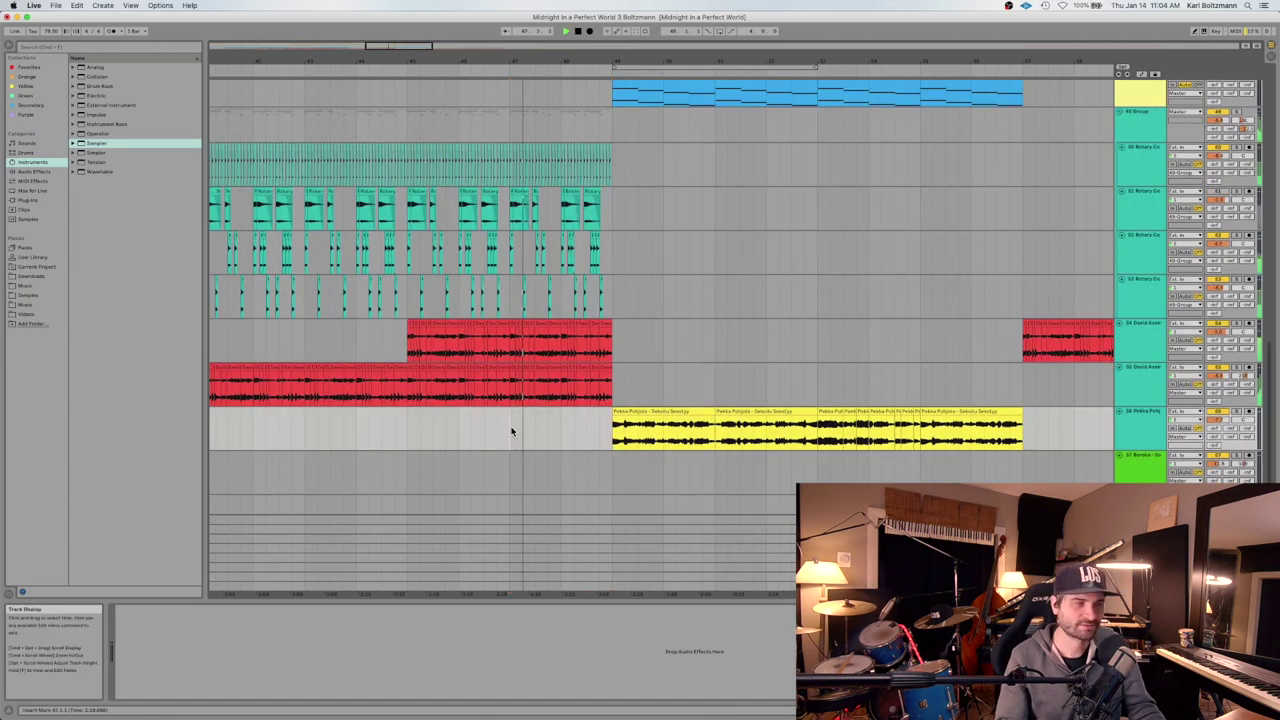
{"action": "left_click_drag", "start_coordinate": [608, 61], "coordinate": [608, 27]}
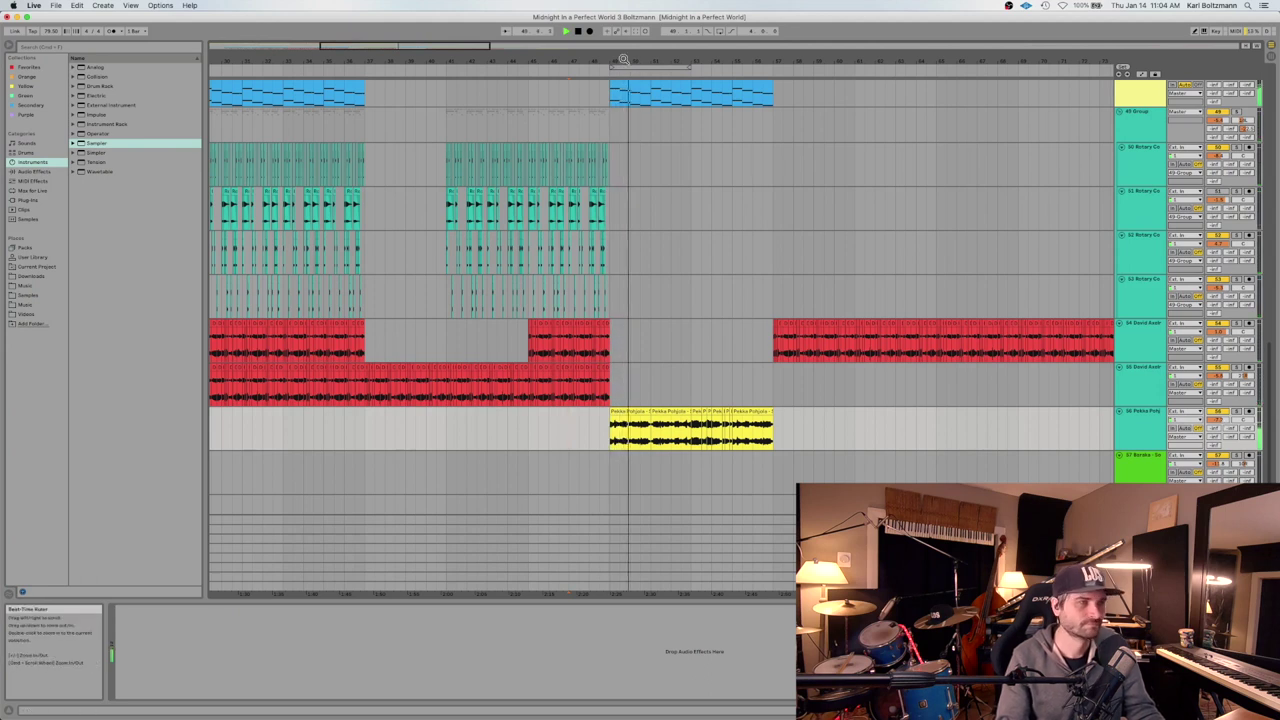
{"action": "left_click_drag", "start_coordinate": [623, 60], "coordinate": [624, 57]}
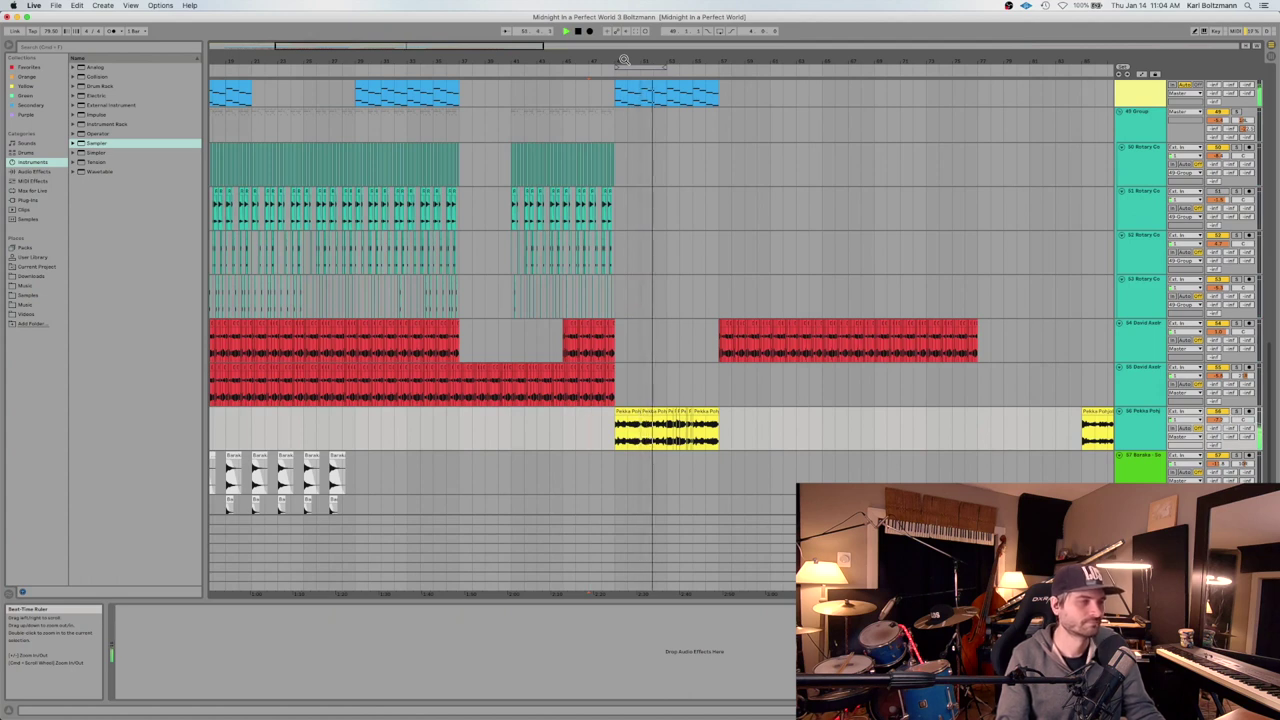
{"action": "scroll", "coordinate": [685, 277], "scroll_direction": "up", "scroll_amount": 3}
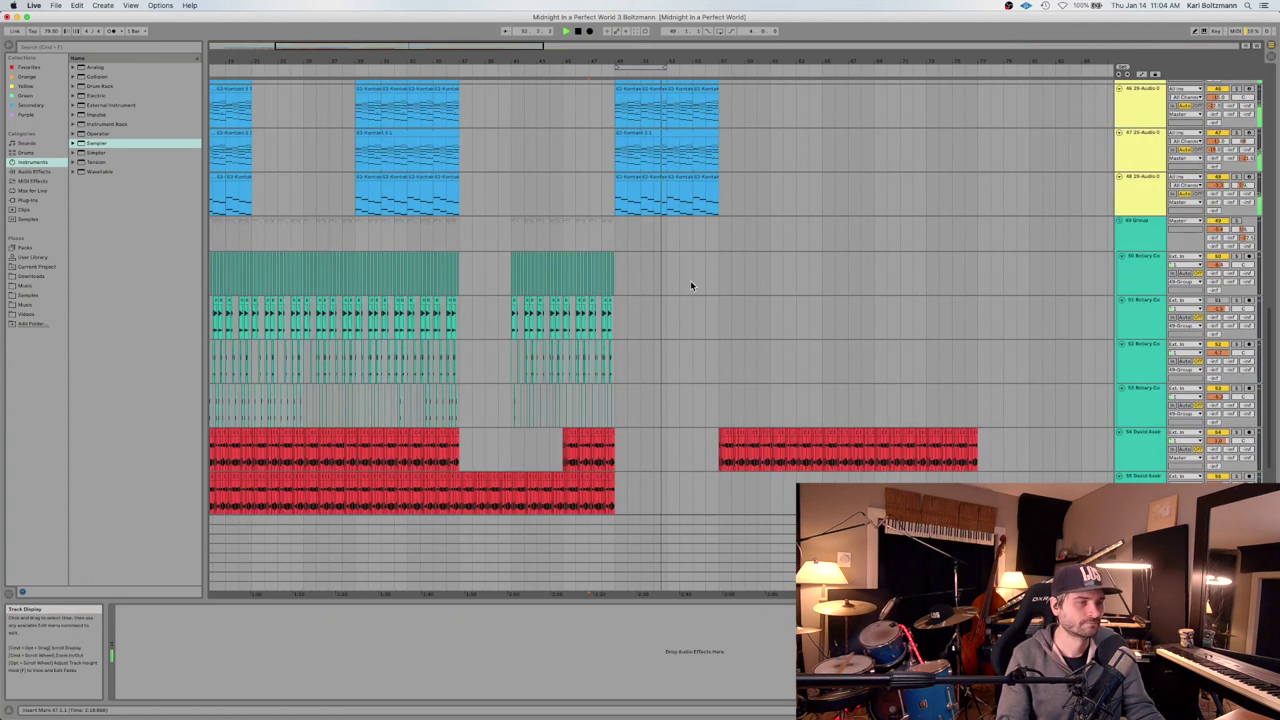
{"action": "scroll", "coordinate": [690, 285], "scroll_direction": "down", "scroll_amount": 5}
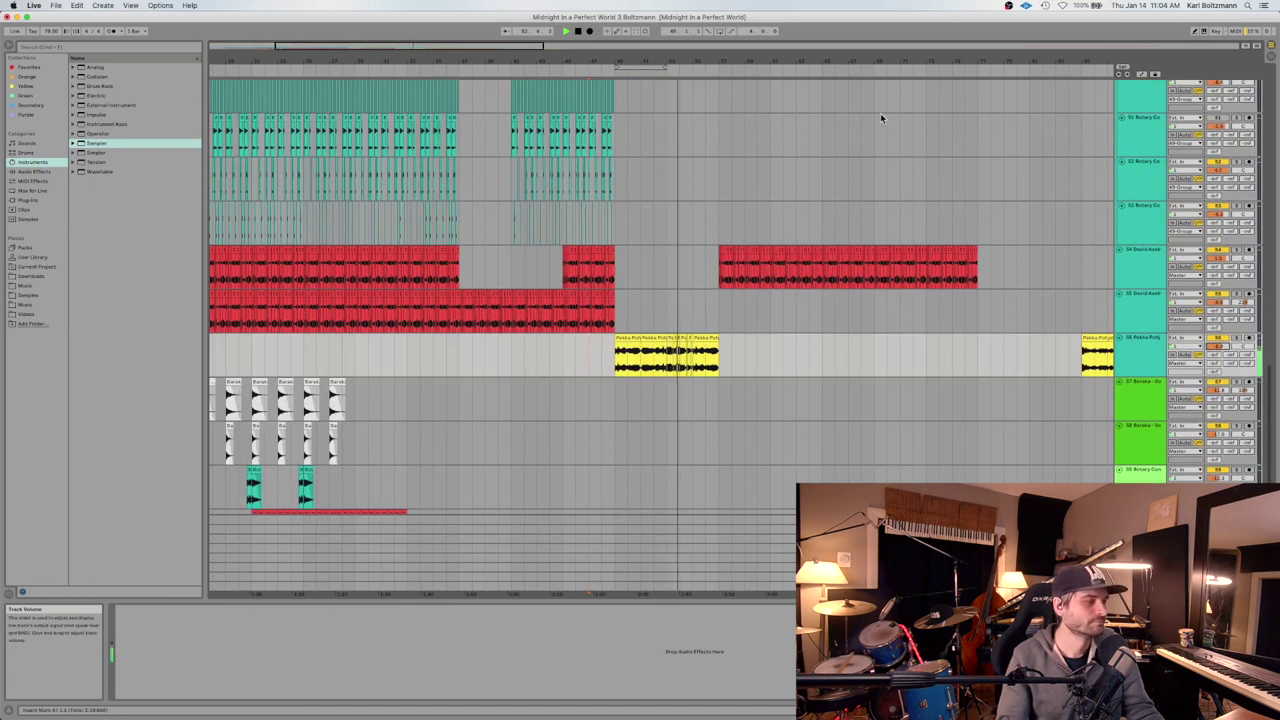
{"action": "scroll", "coordinate": [686, 363], "scroll_direction": "down", "scroll_amount": 2}
{"action": "scroll", "coordinate": [689, 373], "scroll_direction": "up", "scroll_amount": 5}
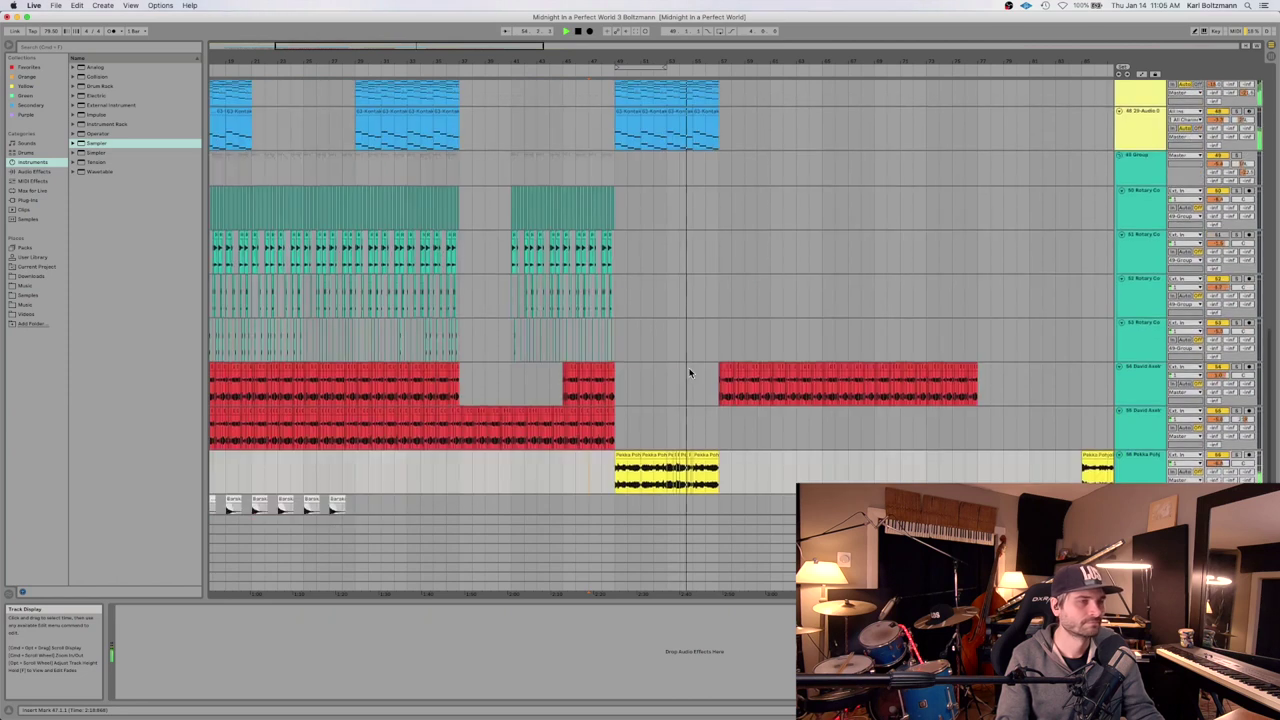
{"action": "scroll", "coordinate": [689, 373], "scroll_direction": "up", "scroll_amount": 5}
{"action": "scroll", "coordinate": [688, 369], "scroll_direction": "down", "scroll_amount": 7}
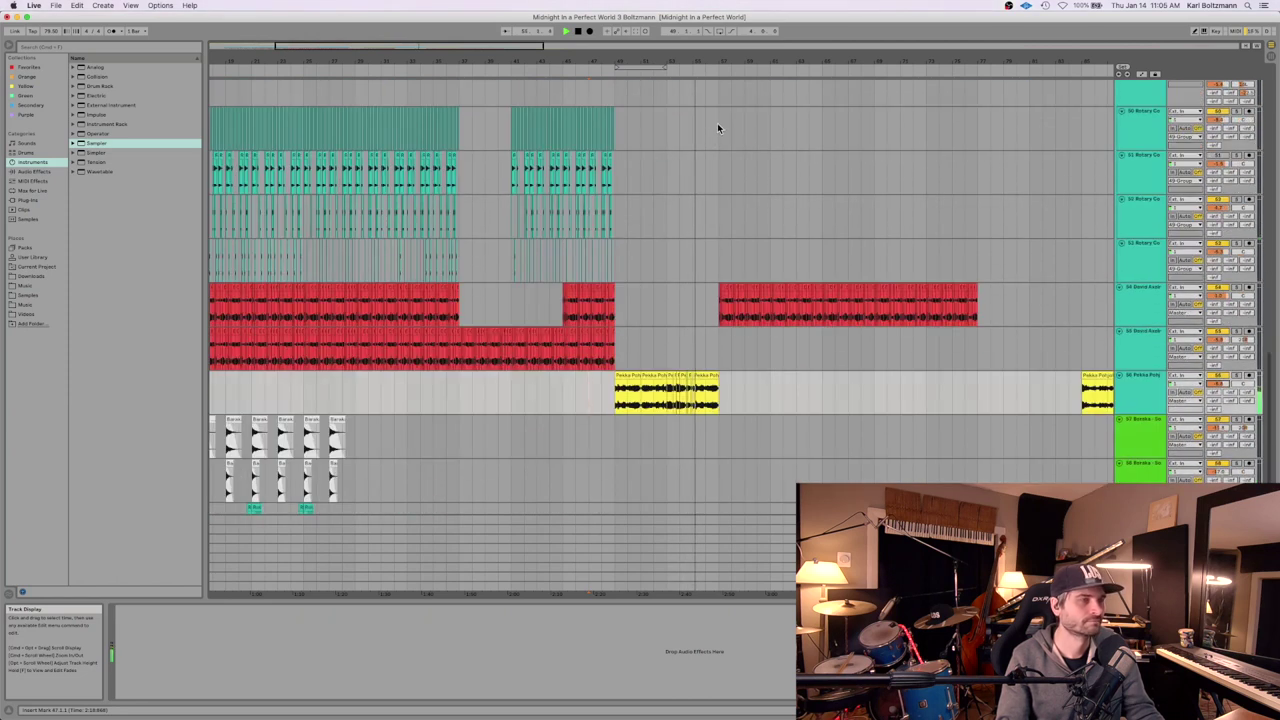
Duplicate the bar 41 to 57 span of drum tracks 50 to 53 so the pattern repeats from bar 57.
{"action": "left_click_drag", "start_coordinate": [718, 121], "coordinate": [511, 264]}
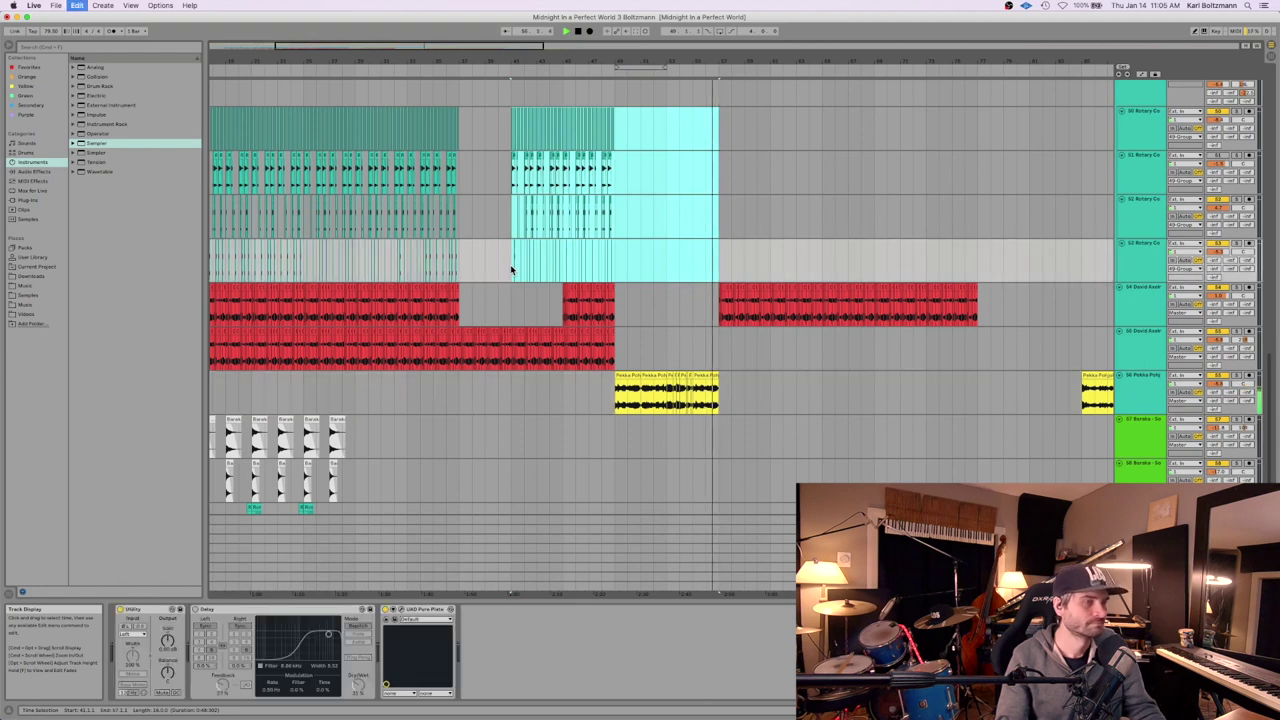
{"action": "key", "text": "super+d"}
{"action": "scroll", "coordinate": [774, 240], "scroll_direction": "up", "scroll_amount": 7}
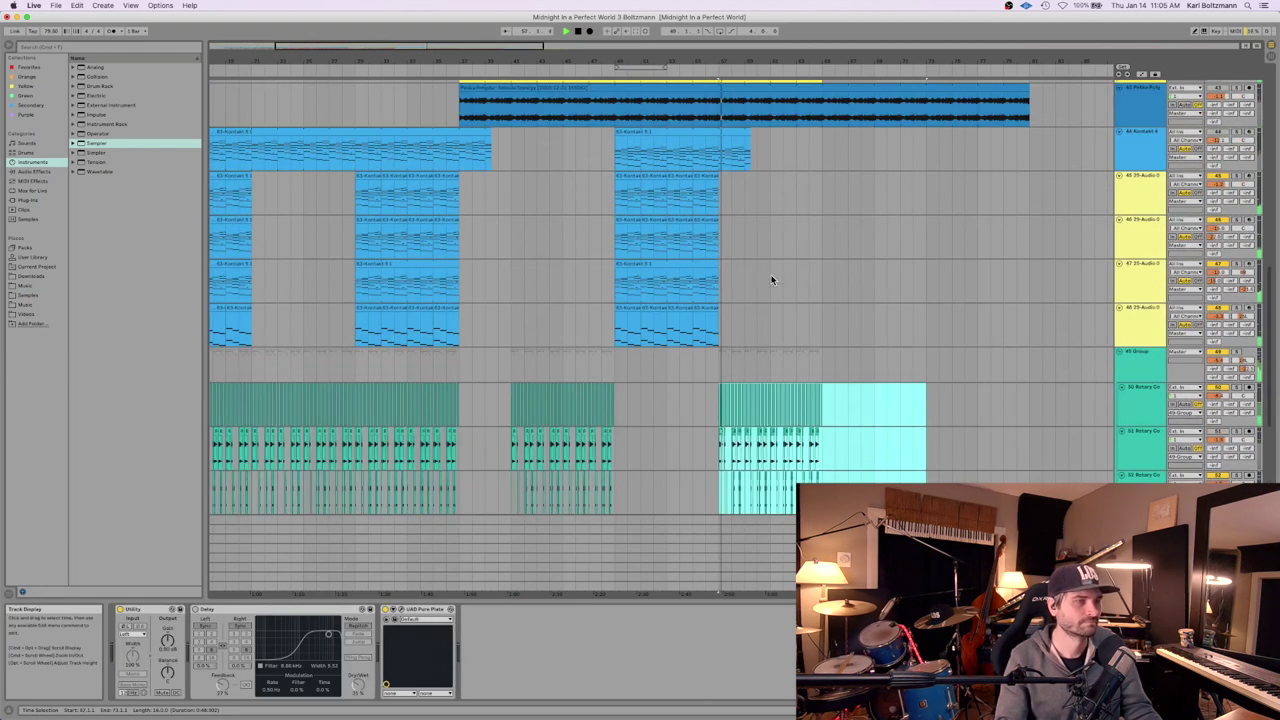
{"action": "scroll", "coordinate": [768, 295], "scroll_direction": "up", "scroll_amount": 2}
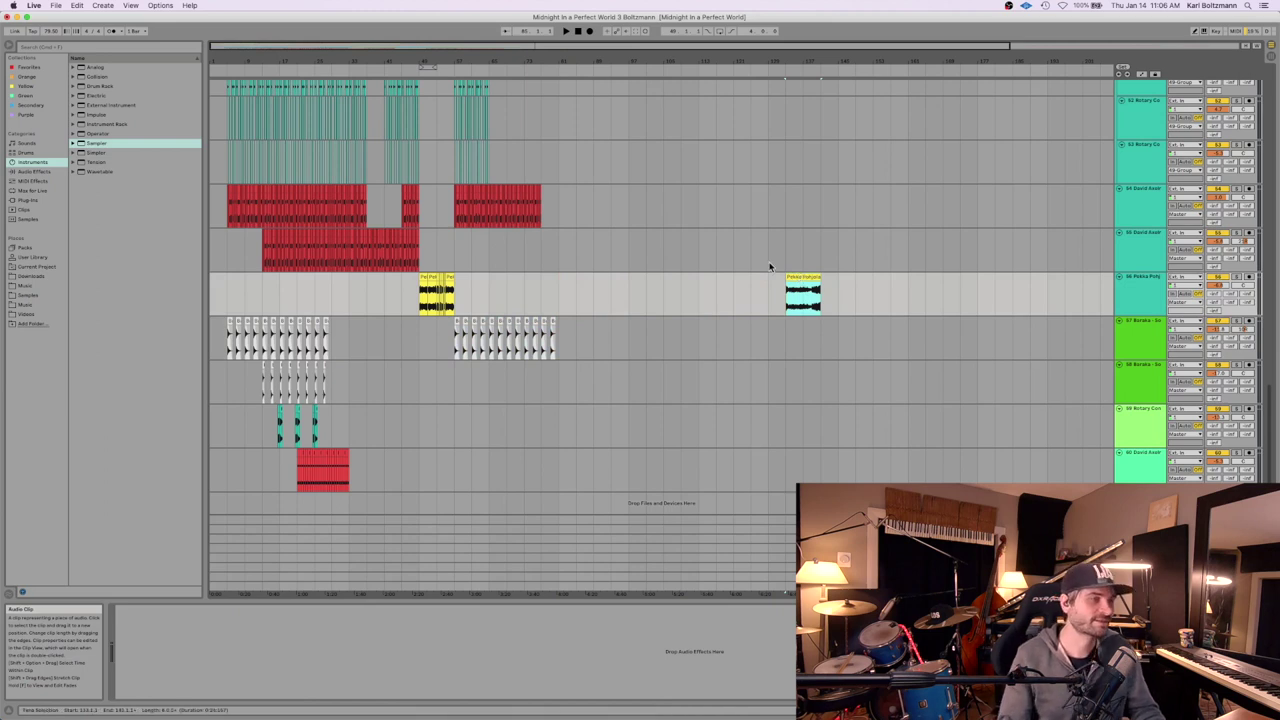
Review the extended arrangement across the source samples, the Kontakt parts, the drums and the chopped sample tracks.
{"action": "scroll", "coordinate": [552, 303], "scroll_direction": "up", "scroll_amount": 7}
{"action": "scroll", "coordinate": [556, 310], "scroll_direction": "up", "scroll_amount": 10}
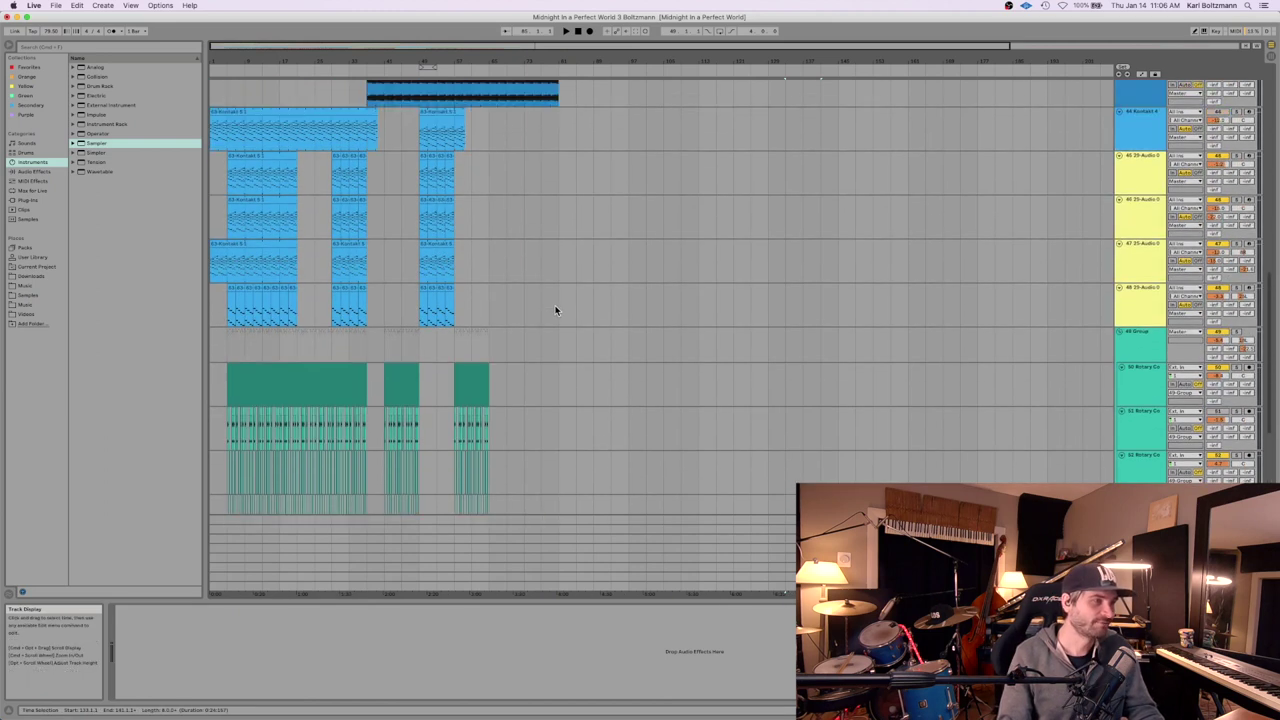
{"action": "scroll", "coordinate": [568, 315], "scroll_direction": "down", "scroll_amount": 15}
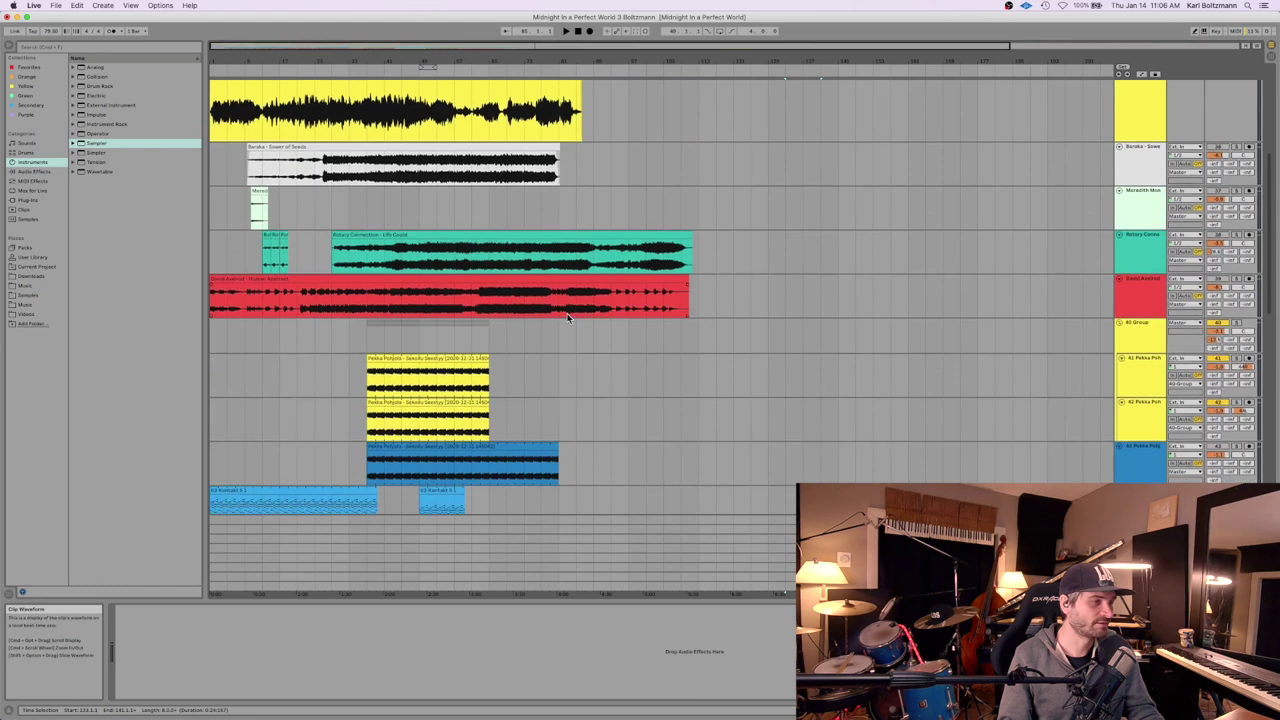
{"action": "scroll", "coordinate": [572, 318], "scroll_direction": "down", "scroll_amount": 3}
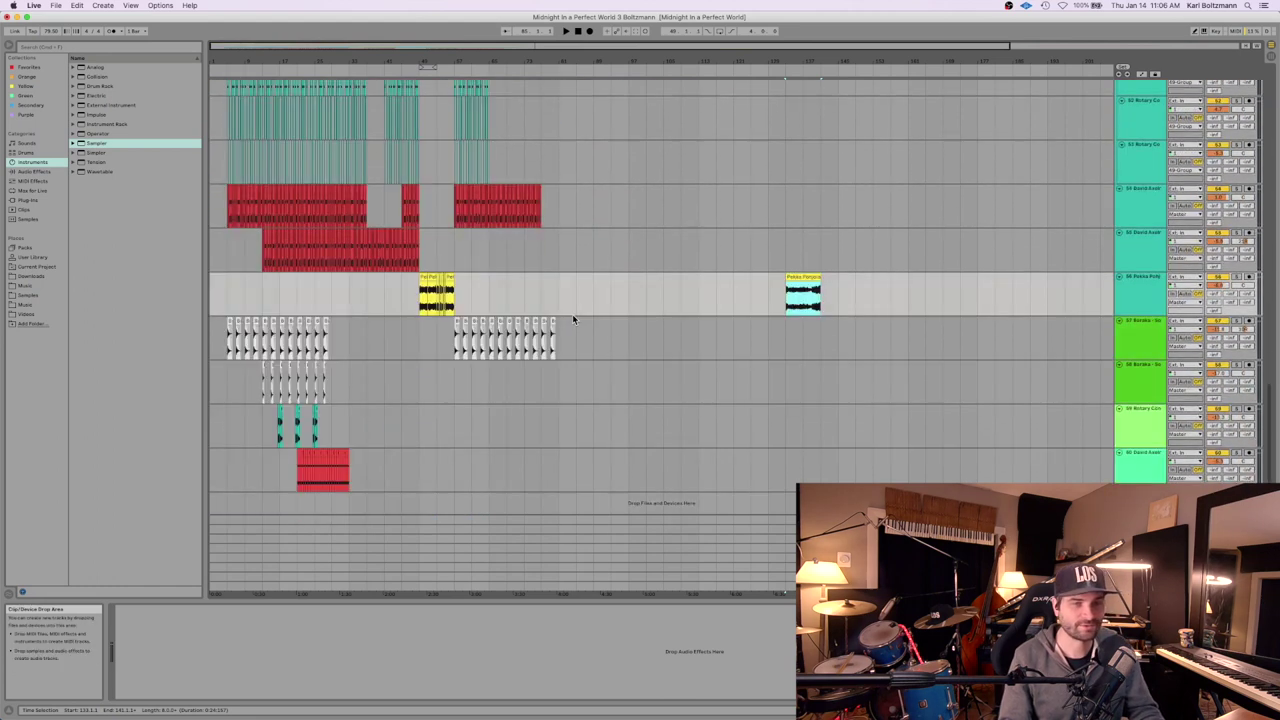
Return to the start of the song and play the whole arrangement from bar 1.
{"action": "double_click", "coordinate": [577, 32]}
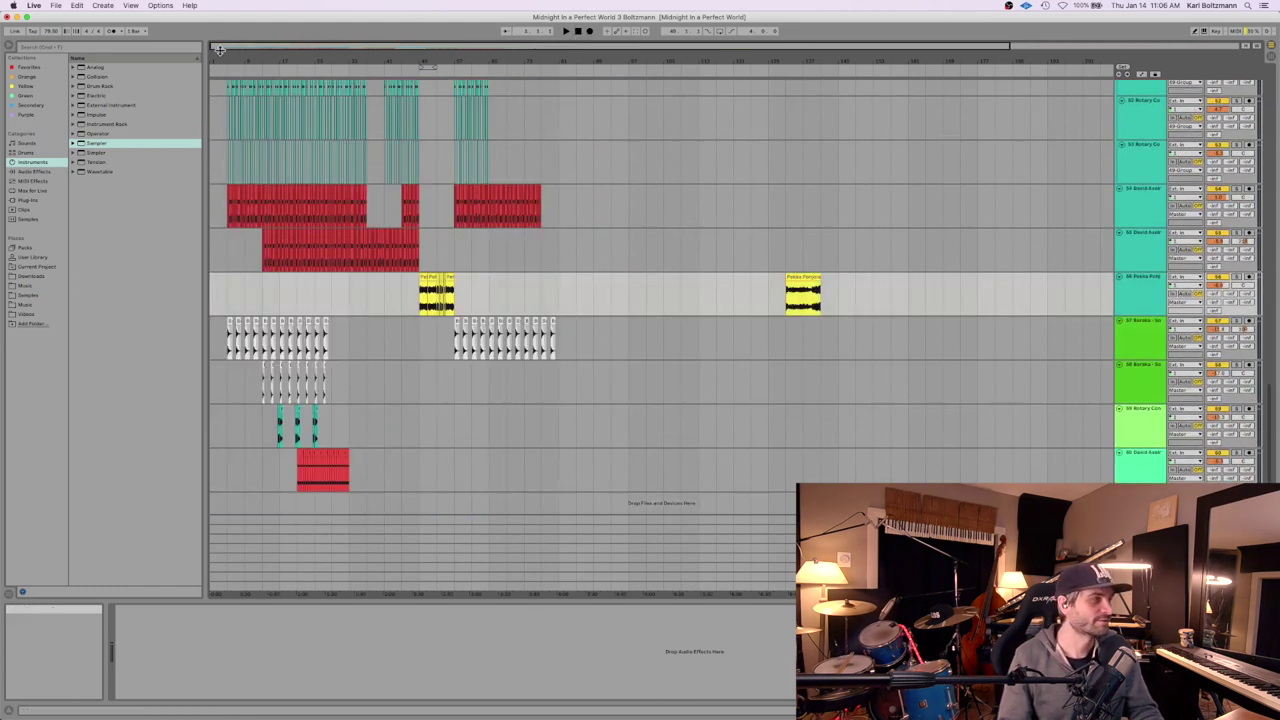
{"action": "left_click_drag", "start_coordinate": [216, 59], "coordinate": [214, 161]}
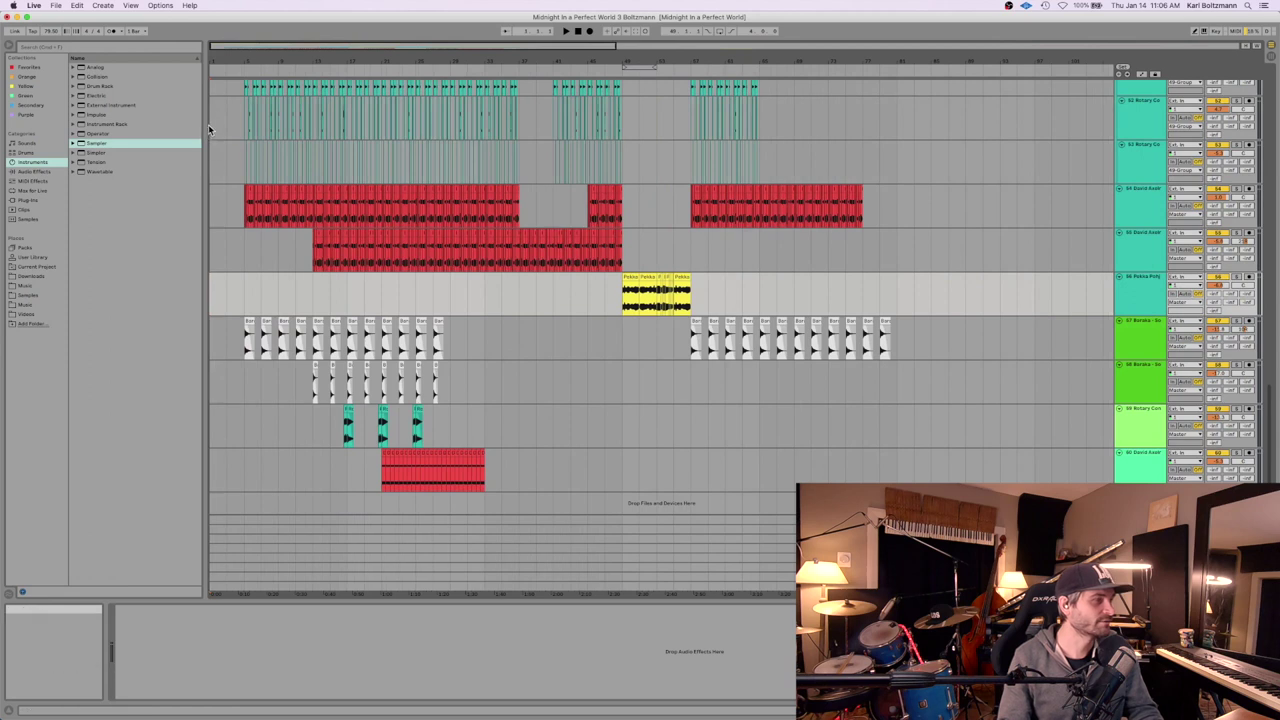
{"action": "left_click", "coordinate": [211, 130]}
{"action": "key", "text": "space"}
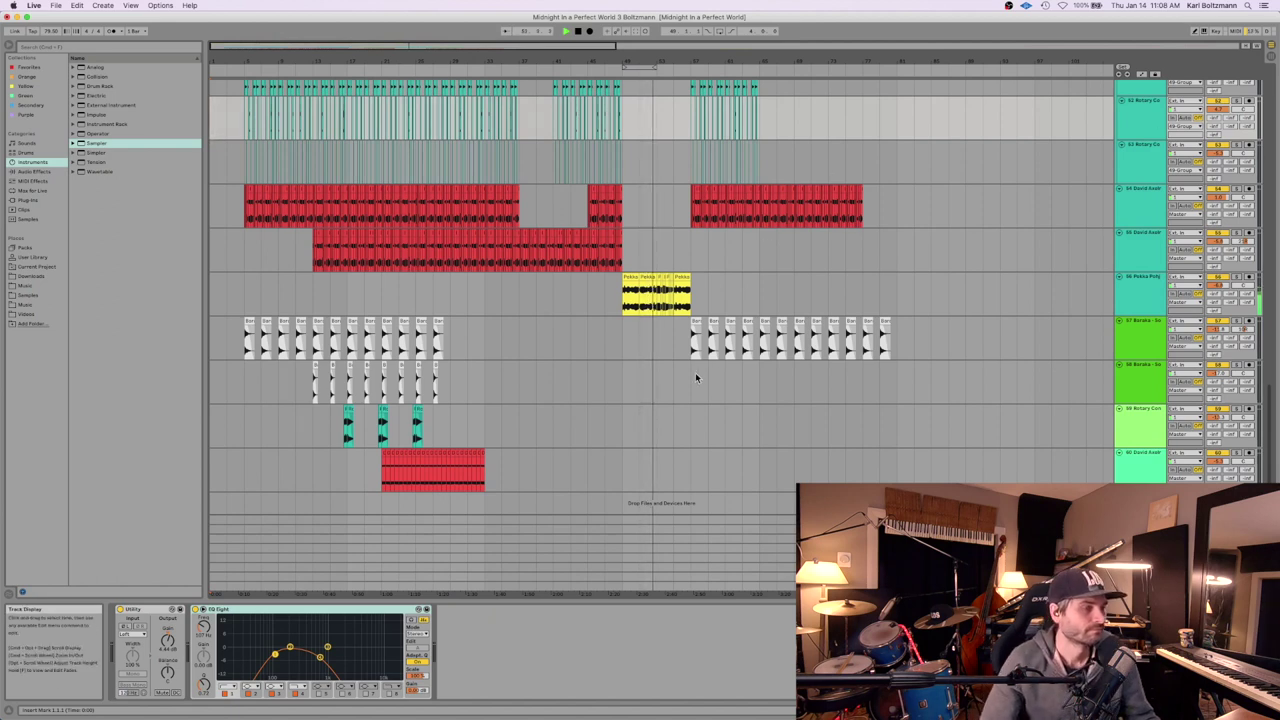
Duplicate bars 23 to 55 of track 59 so its last Rotary Connection clip repeats around bar 57.
{"action": "left_click_drag", "start_coordinate": [660, 421], "coordinate": [405, 425]}
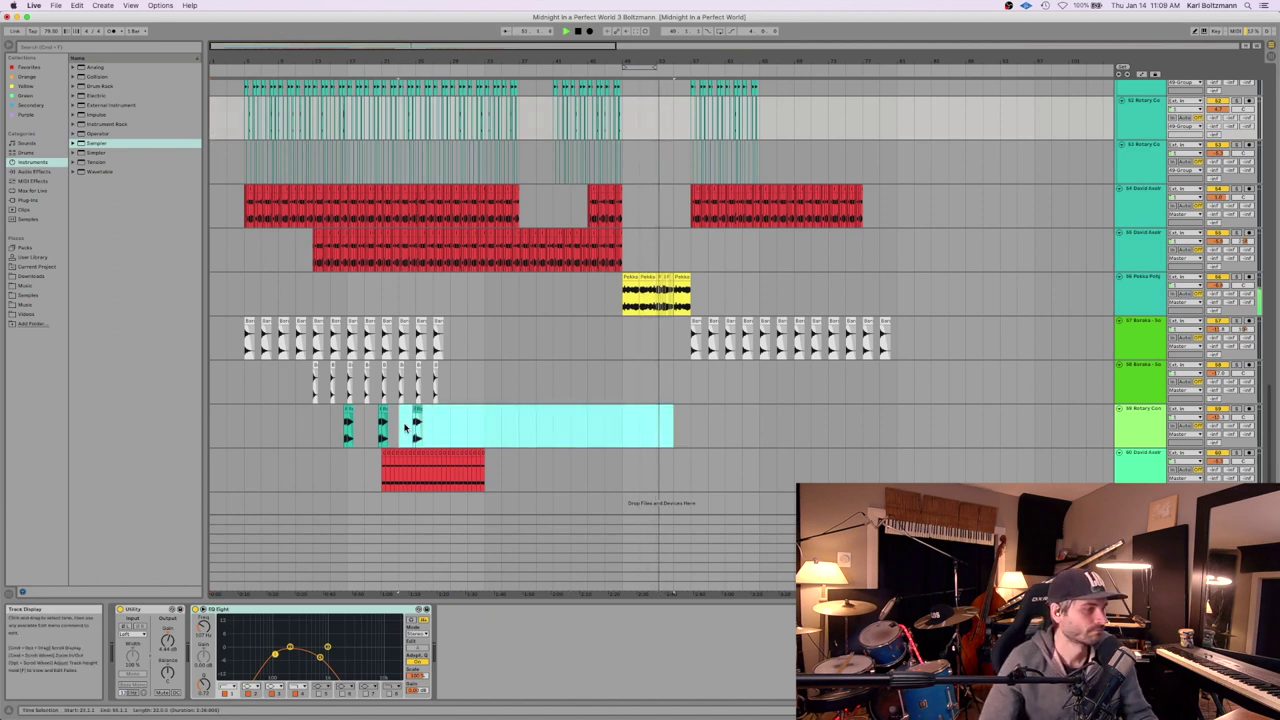
{"action": "key", "text": "super+d"}
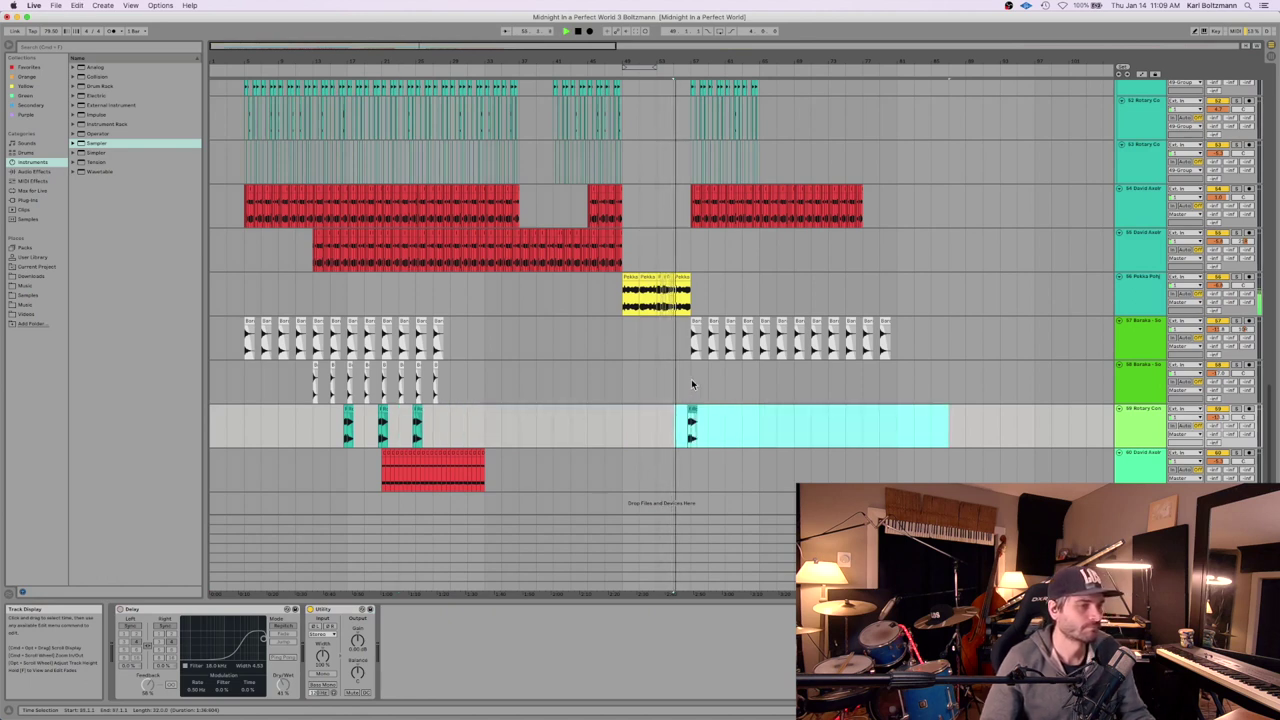
{"action": "scroll", "coordinate": [700, 392], "scroll_direction": "up", "scroll_amount": 5}
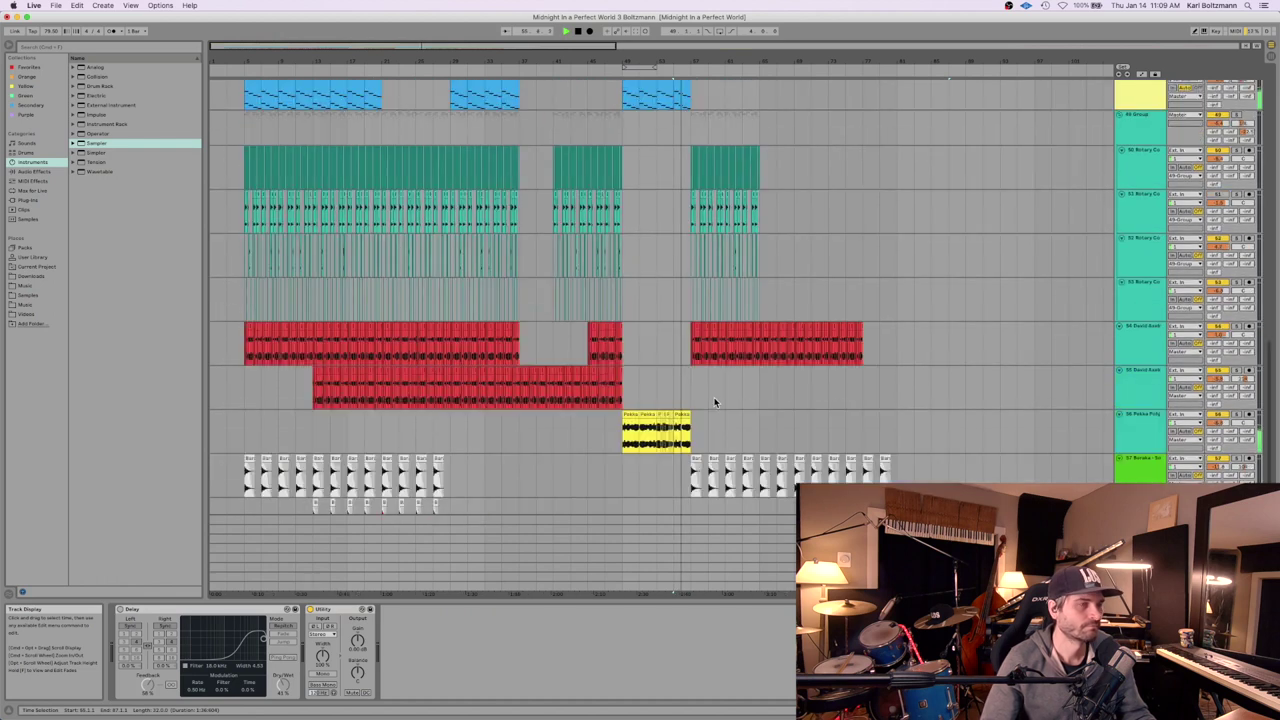
{"action": "scroll", "coordinate": [714, 400], "scroll_direction": "up", "scroll_amount": 12}
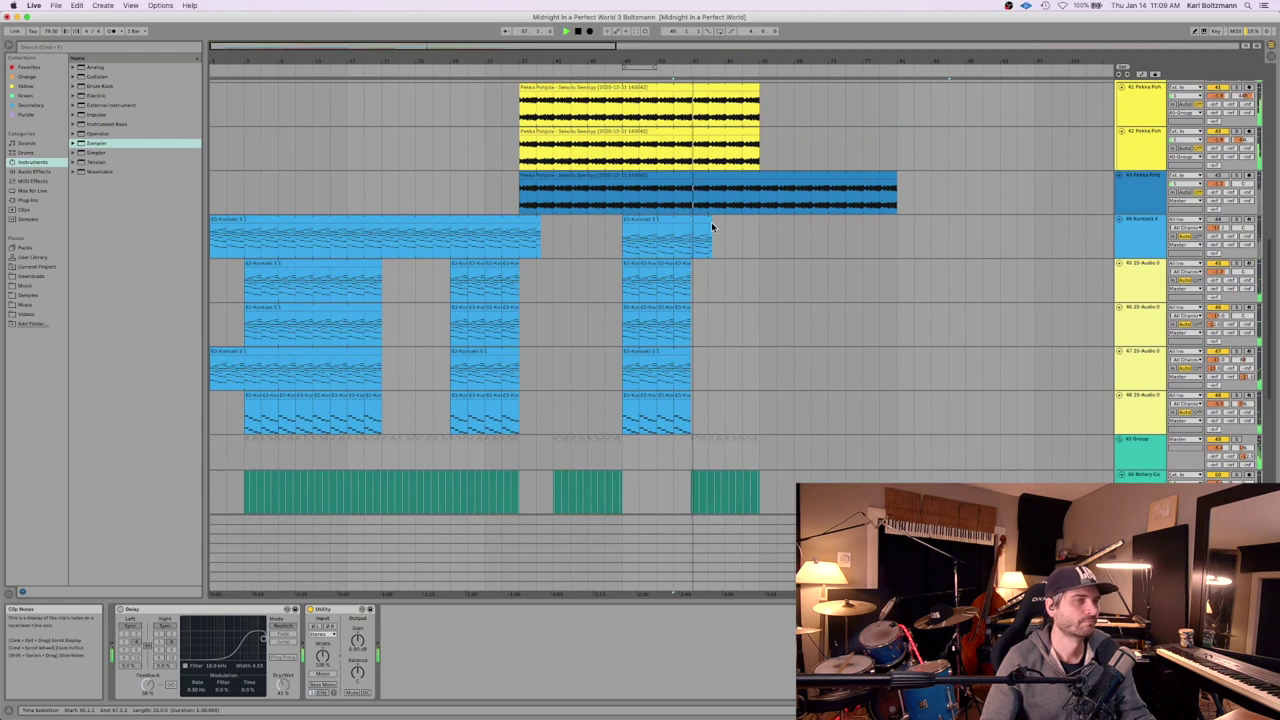
{"action": "scroll", "coordinate": [714, 320], "scroll_direction": "up", "scroll_amount": 4}
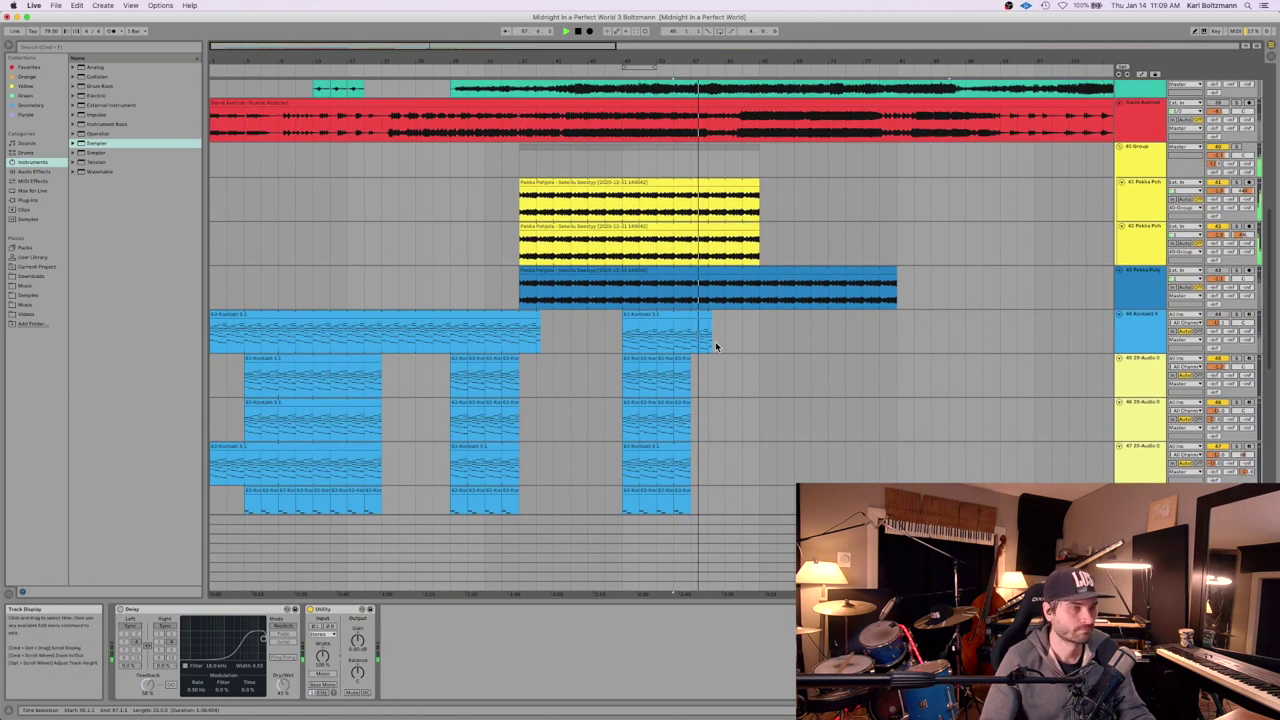